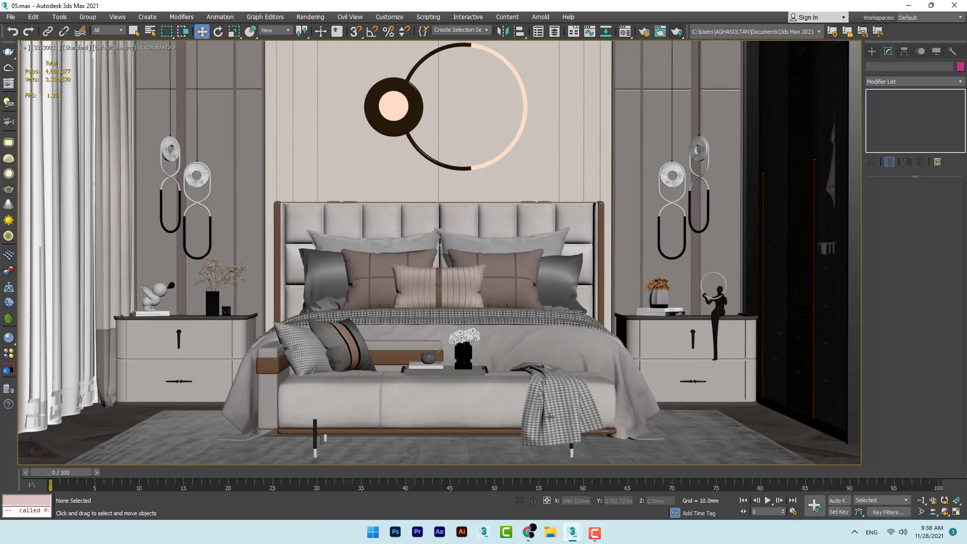
# View the bedroom scene in perspective, select the camera and inspect its Target Camera parameters
pyautogui.press('p')
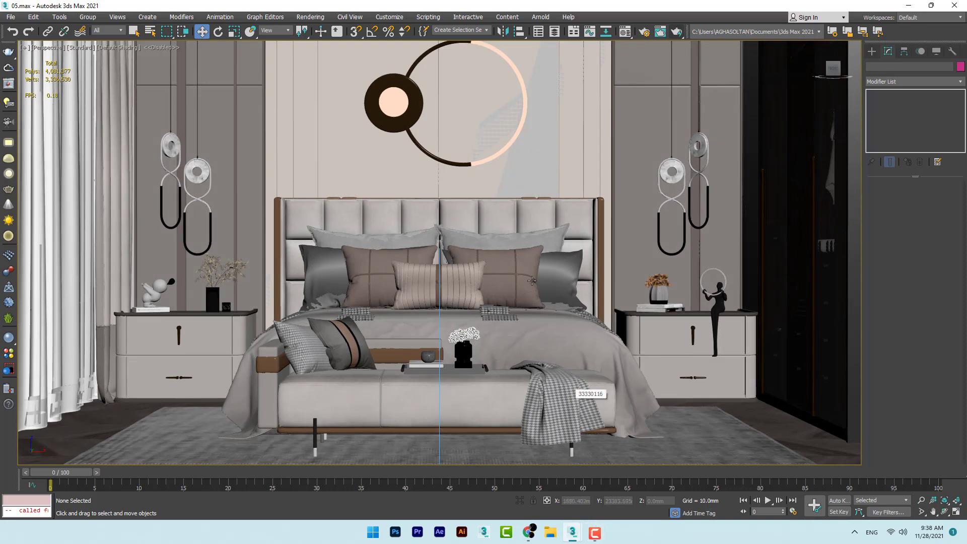
pyautogui.press('z')
pyautogui.moveTo(383, 247)
pyautogui.keyDown('alt'); pyautogui.mouseDown(button='middle')
pyautogui.moveTo(429, 244)
pyautogui.moveTo(425, 284)
pyautogui.moveTo(364, 246)
pyautogui.moveTo(385, 254)
pyautogui.mouseUp(button='middle'); pyautogui.keyUp('alt')
pyautogui.press('z')
pyautogui.scroll(3, 424, 282)
pyautogui.scroll(4, 424, 282)
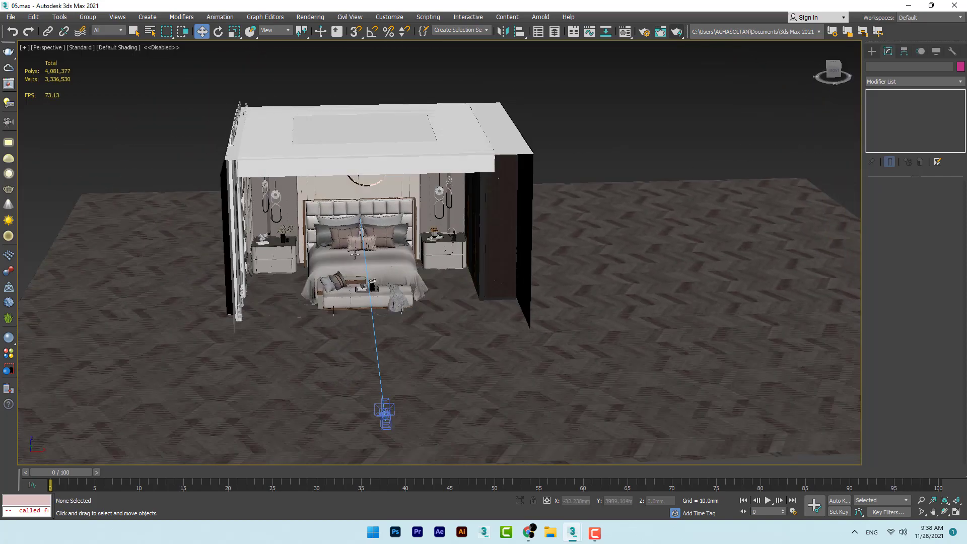
pyautogui.click(387, 410)
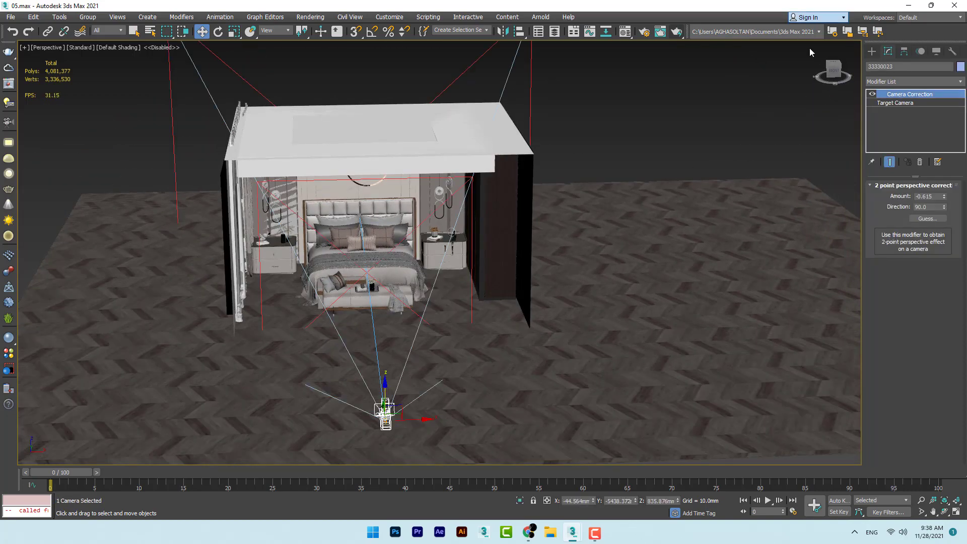
pyautogui.click(903, 104)
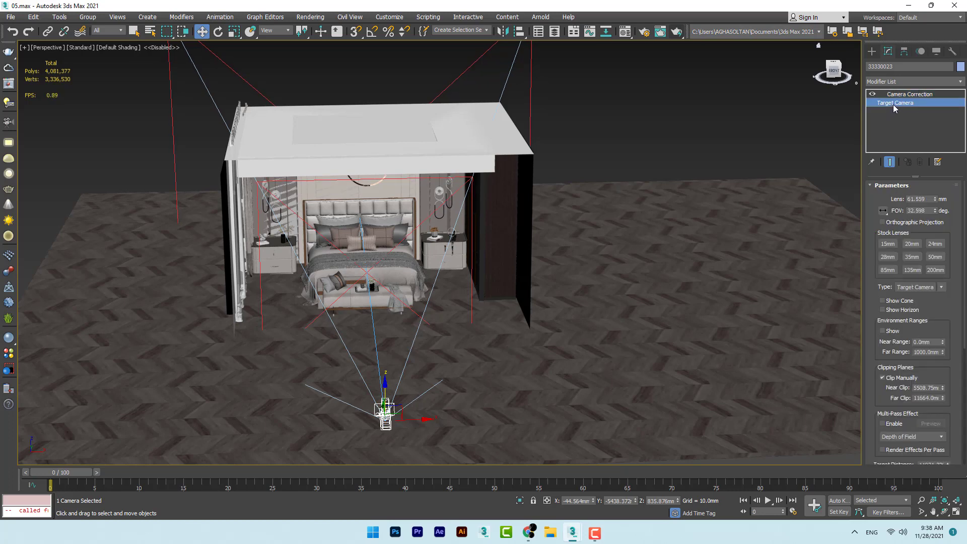
# Look through the scene camera and toggle its Camera Correction modifier to compare the view
pyautogui.click(46, 47)
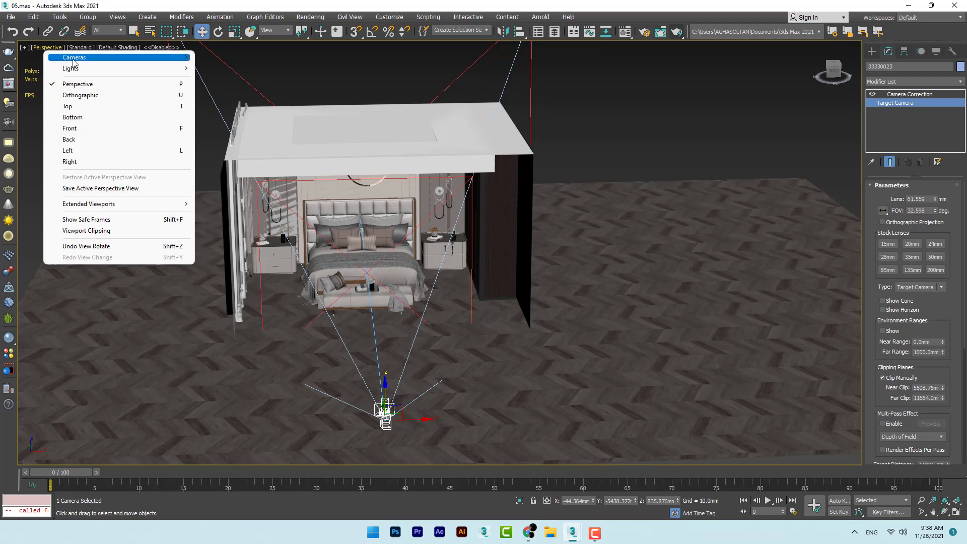
pyautogui.moveTo(151, 57)
pyautogui.click(224, 57)
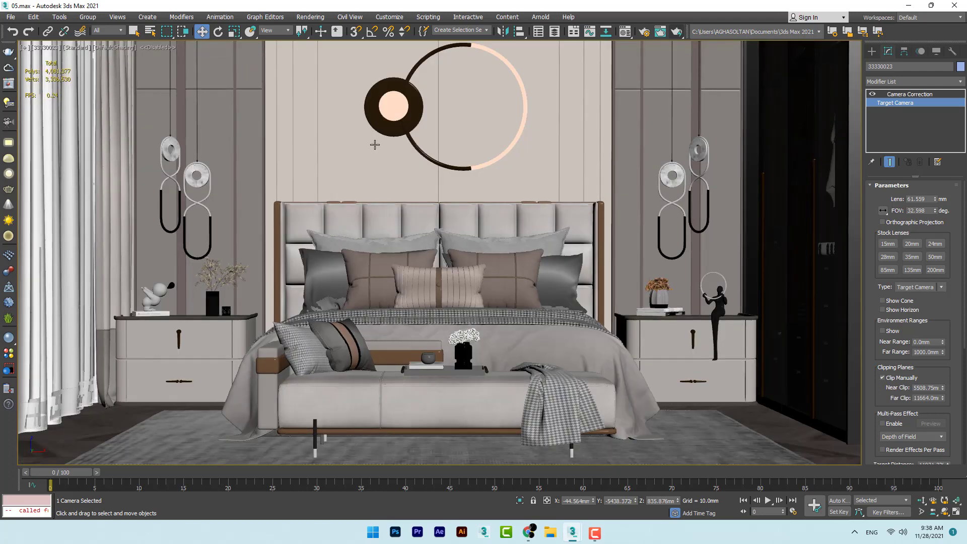
pyautogui.click(872, 95)
pyautogui.click(873, 96)
# Check the V-Ray and Standard camera types available for creation, including the Standard Target camera's parameters
pyautogui.click(871, 52)
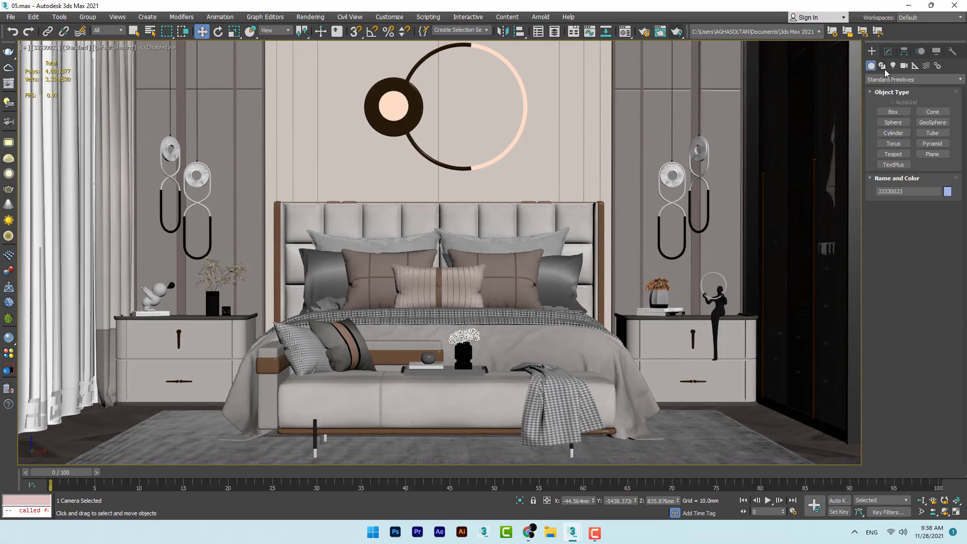
pyautogui.click(903, 66)
pyautogui.click(899, 79)
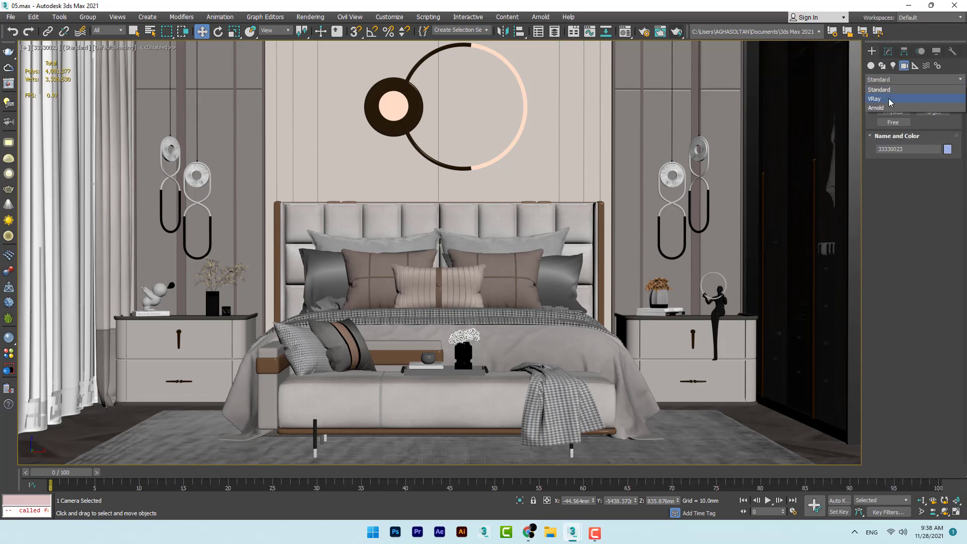
pyautogui.click(889, 103)
pyautogui.click(880, 80)
pyautogui.click(880, 98)
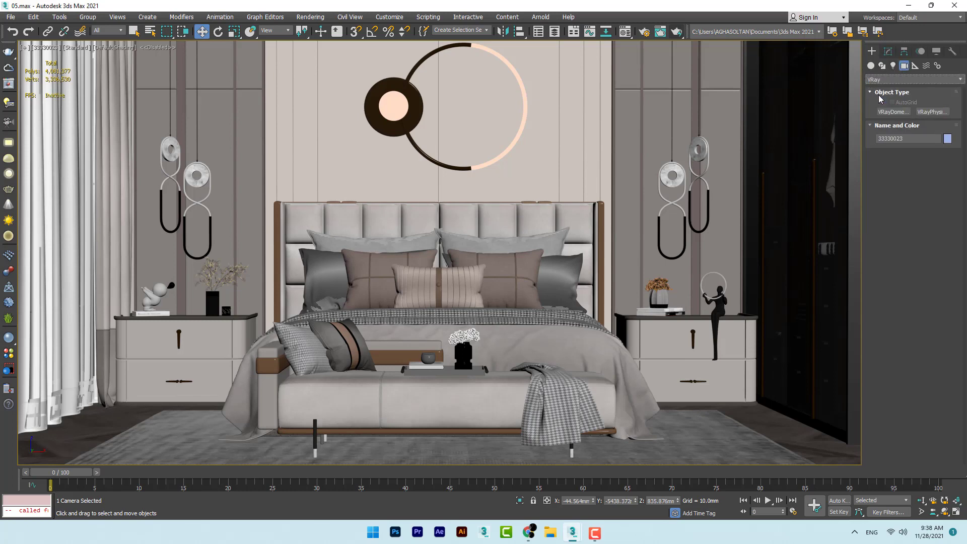
pyautogui.click(906, 80)
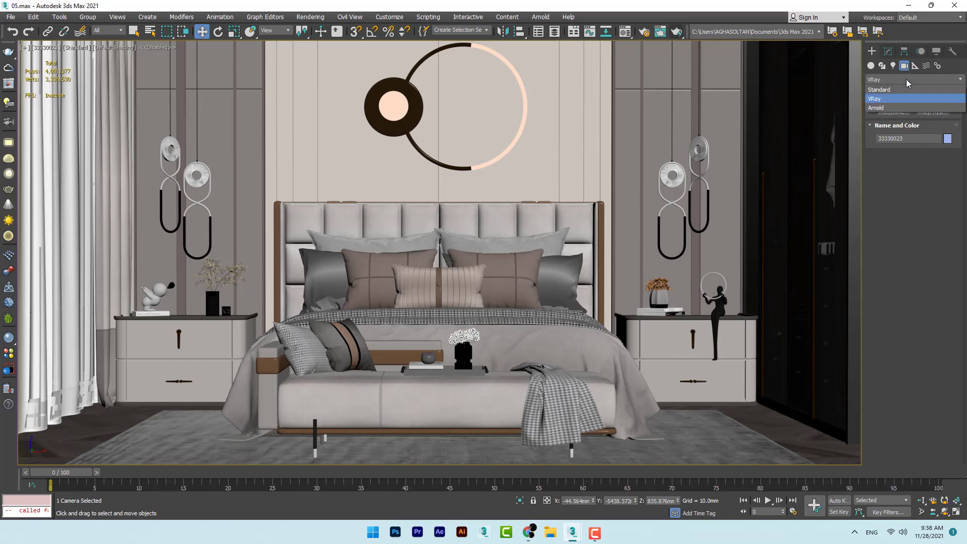
pyautogui.click(901, 87)
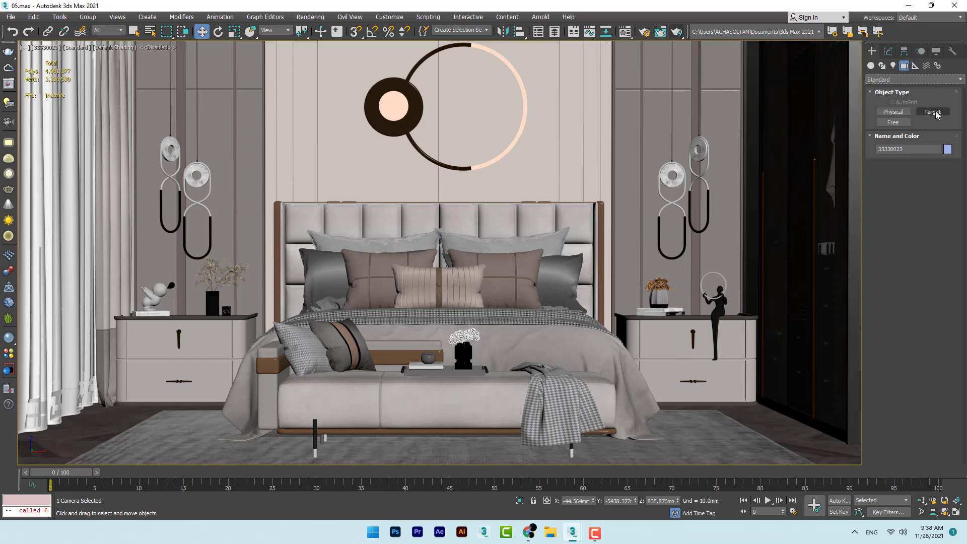
pyautogui.click(932, 111)
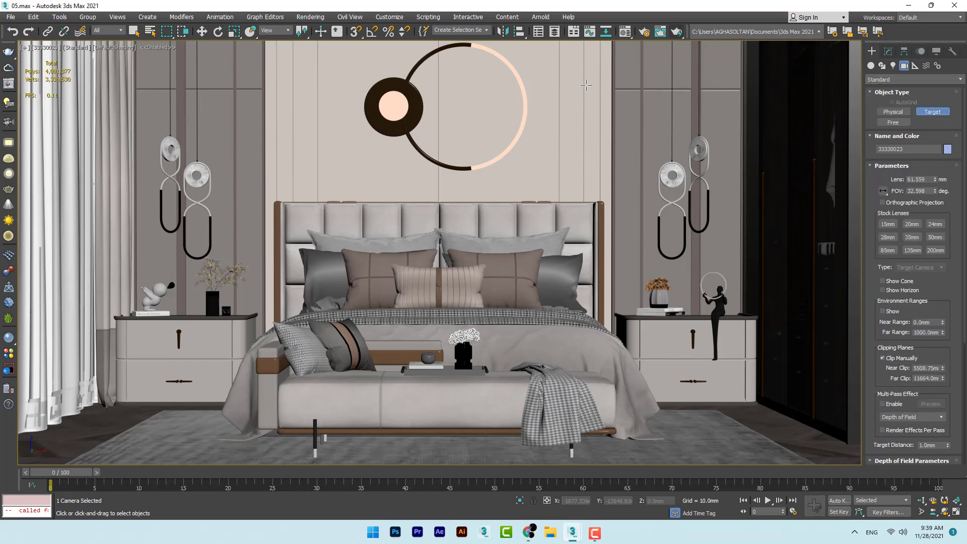
pyautogui.click(888, 52)
pyautogui.click(873, 52)
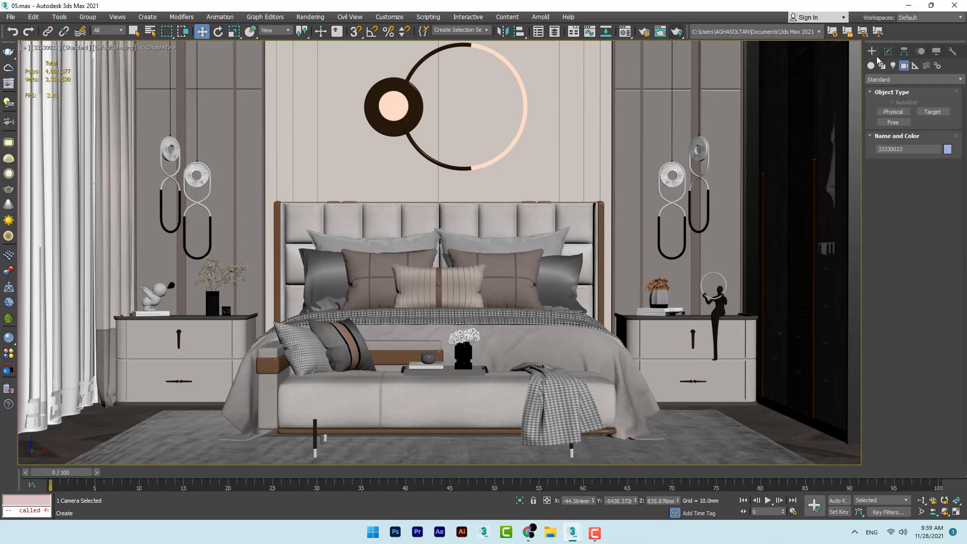
pyautogui.click(649, 288)
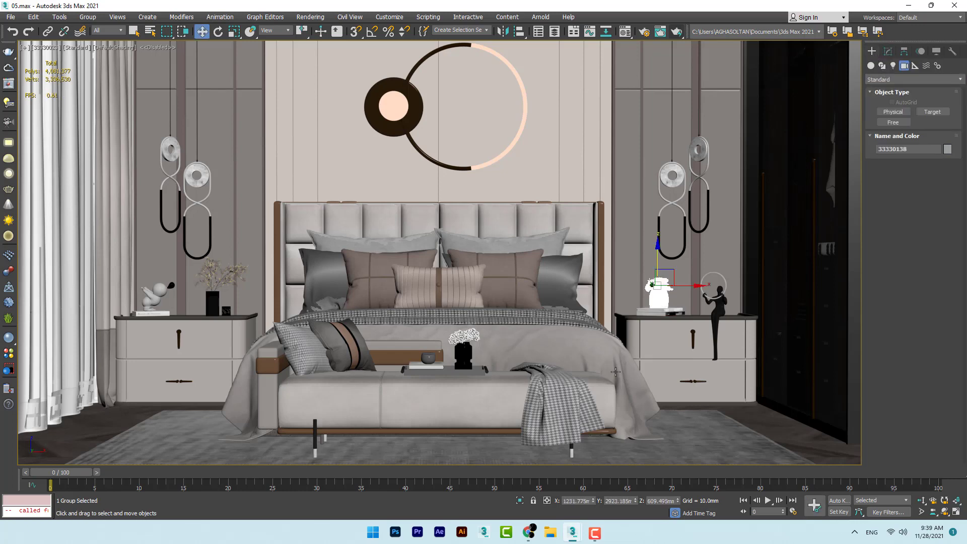
pyautogui.click(648, 375)
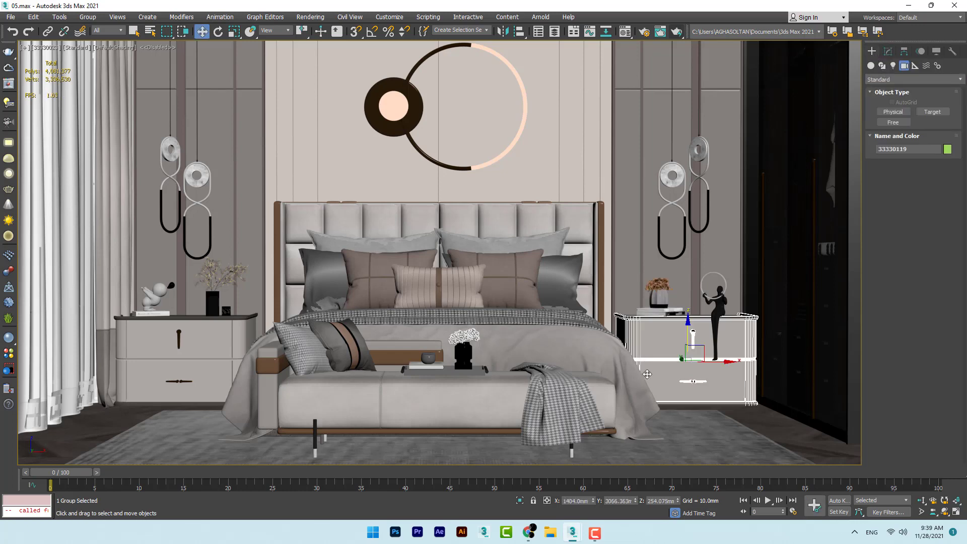
# Select the camera in a perspective view and review its Target Camera settings, from lens and clipping to depth of field
pyautogui.press('p')
pyautogui.scroll(-8, 646, 370)
pyautogui.keyDown('alt'); pyautogui.moveTo(636, 323); pyautogui.dragTo(483, 266, button='middle'); pyautogui.keyUp('alt')
pyautogui.click(725, 322)
pyautogui.moveTo(757, 339); pyautogui.dragTo(518, 305, button='middle')
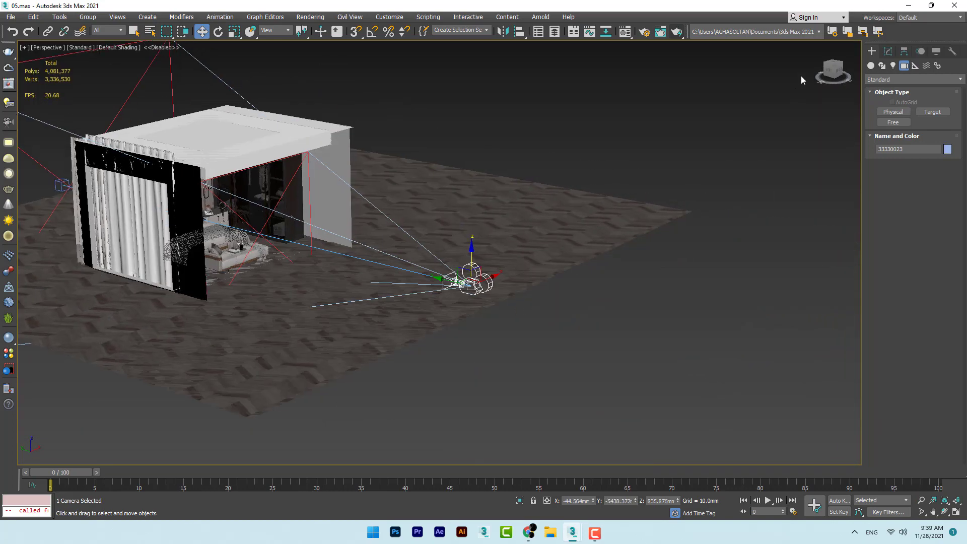
pyautogui.click(887, 51)
pyautogui.click(899, 103)
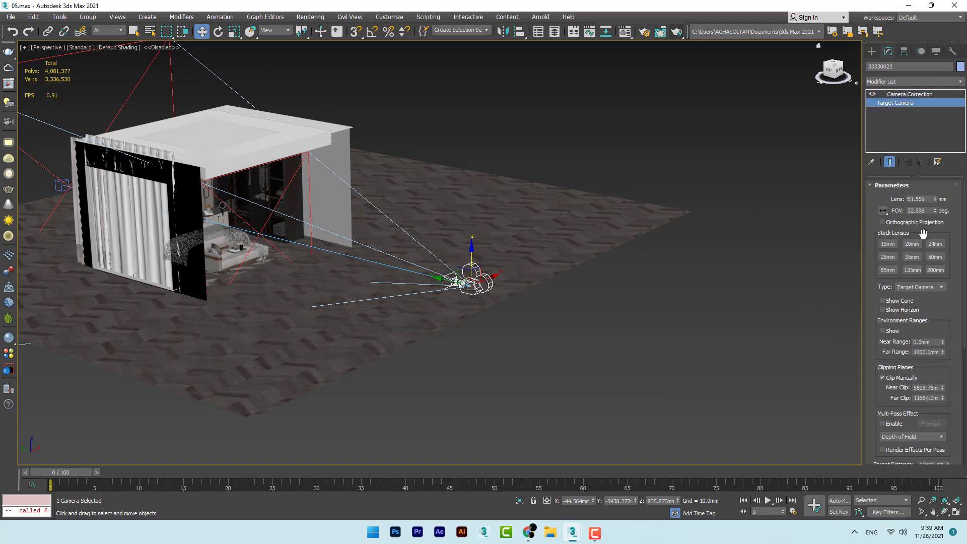
pyautogui.moveTo(884, 400); pyautogui.dragTo(921, 150)
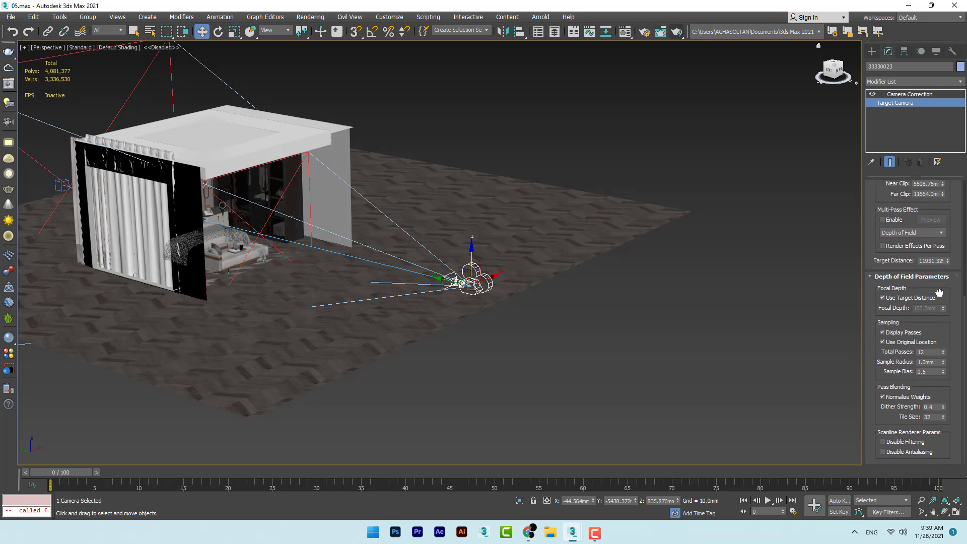
pyautogui.moveTo(938, 293); pyautogui.dragTo(876, 476)
# Deselect the camera, open the render settings and set the renderer to V-Ray 5, hotfix 1
pyautogui.click(675, 292)
pyautogui.moveTo(524, 187); pyautogui.dragTo(695, 255, button='middle')
pyautogui.scroll(3, 428, 245)
pyautogui.moveTo(423, 245); pyautogui.dragTo(435, 227, button='middle')
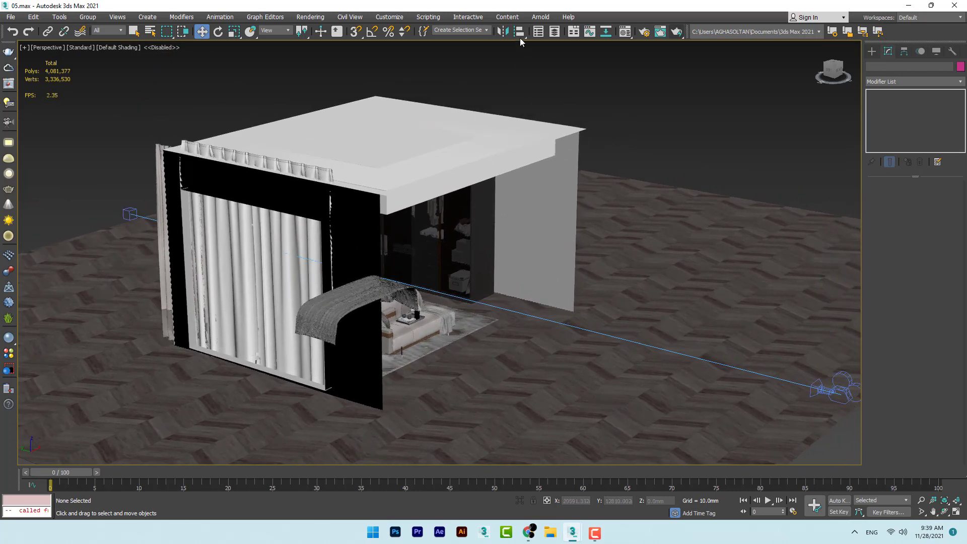
pyautogui.click(311, 17)
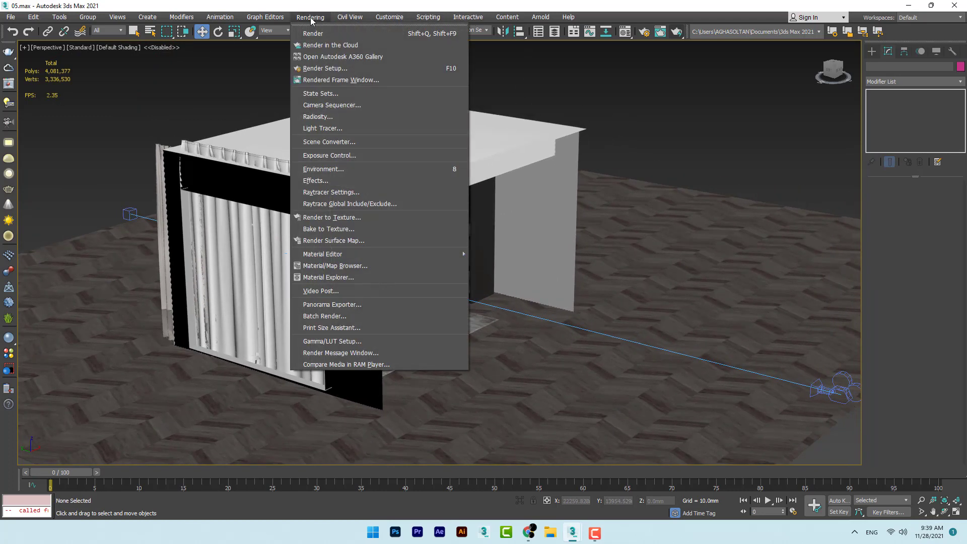
pyautogui.click(316, 69)
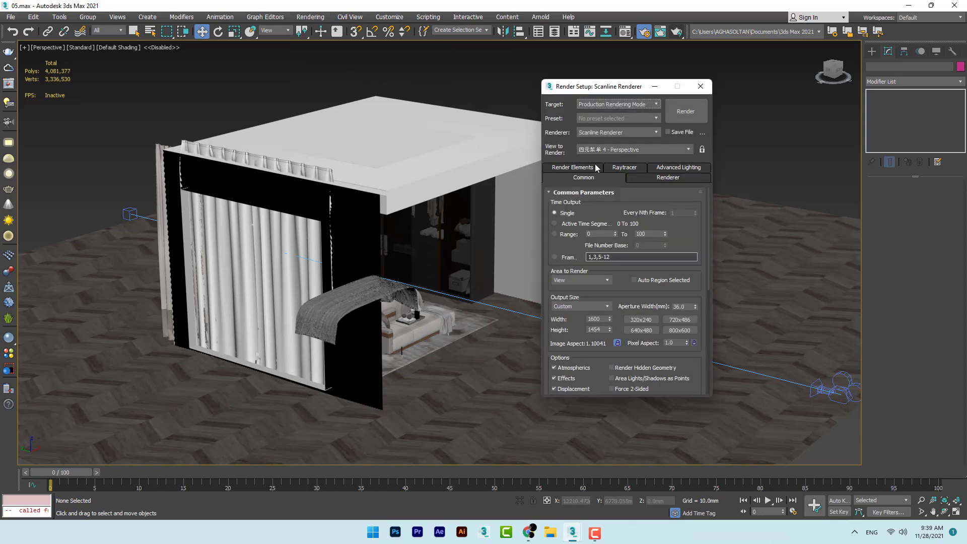
pyautogui.click(603, 132)
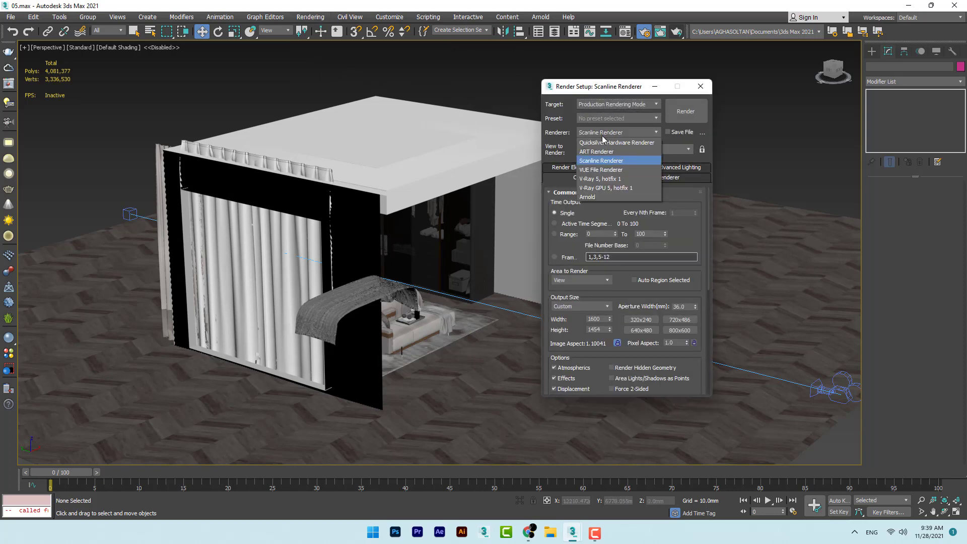
pyautogui.click(594, 180)
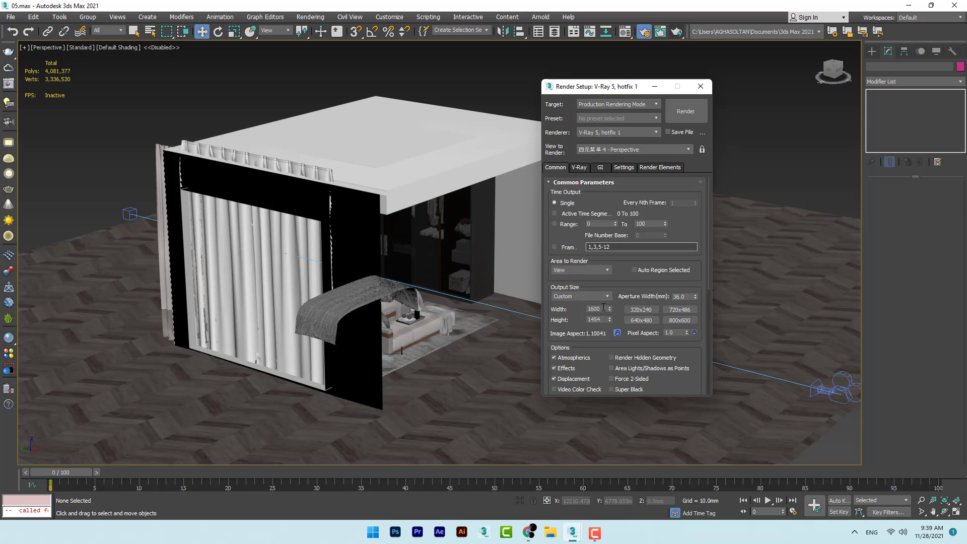
# Examine the render output width and V-Ray's Frame buffer and Global switches settings
pyautogui.doubleClick(597, 309)
pyautogui.click(579, 168)
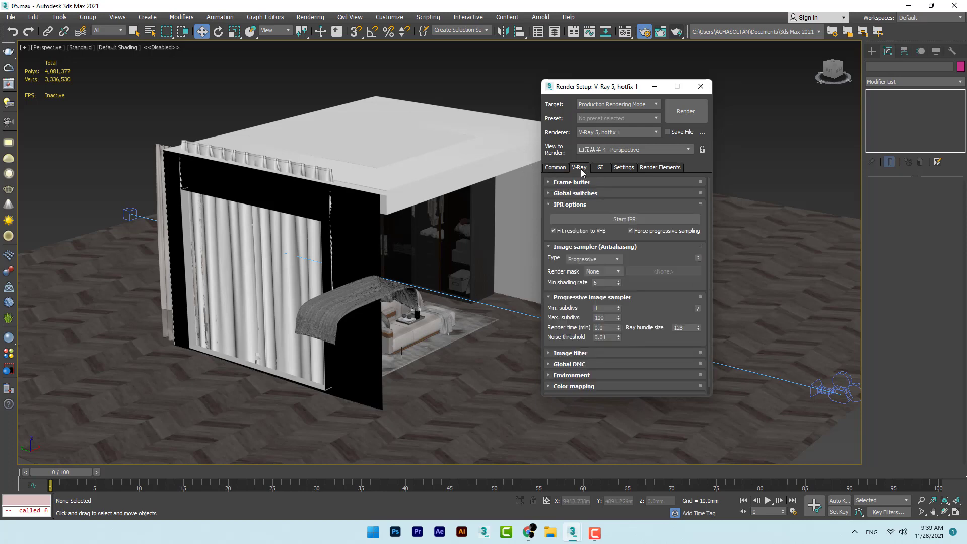
pyautogui.click(567, 182)
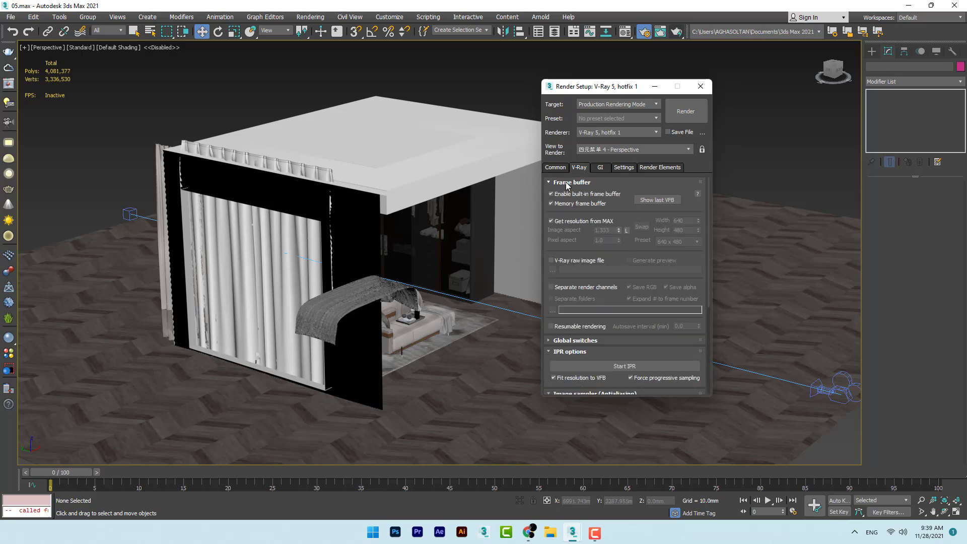
pyautogui.click(567, 182)
pyautogui.click(567, 194)
pyautogui.click(567, 194)
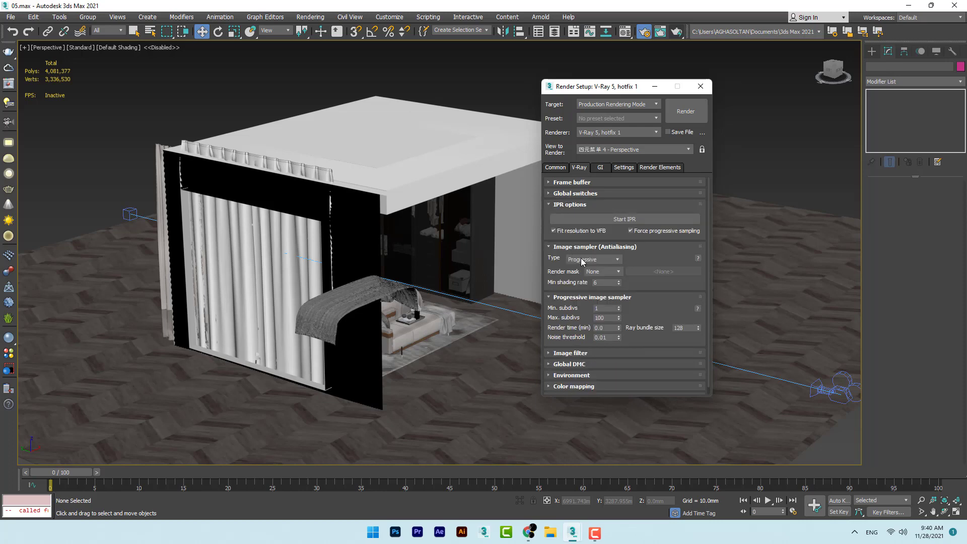
# Set the image sampler type to Bucket, with a noise threshold of 0.008 and max subdivs of 6
pyautogui.click(583, 259)
pyautogui.click(584, 267)
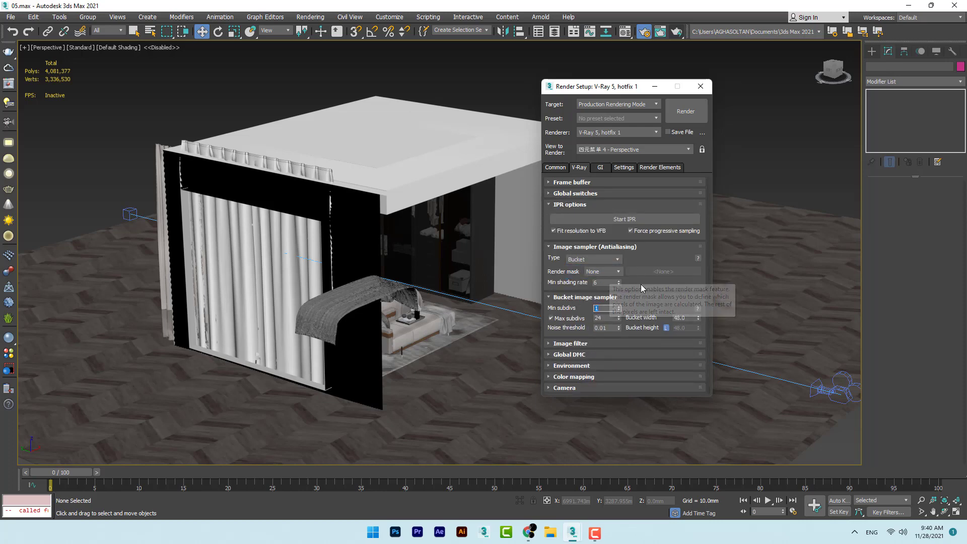
pyautogui.click(609, 328)
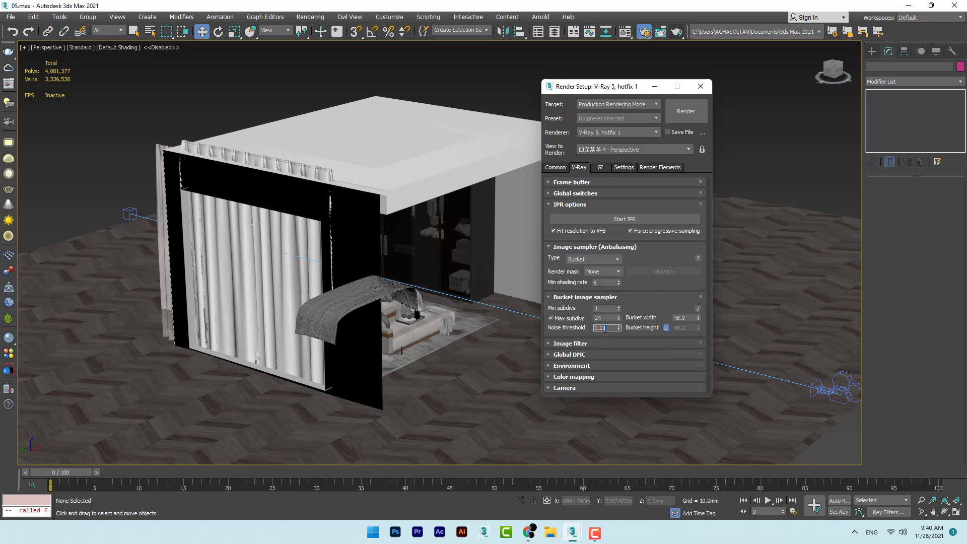
pyautogui.write('0.008')
pyautogui.click(642, 303)
pyautogui.doubleClick(604, 317)
pyautogui.press('Return')
# Review V-Ray's Image filter, Global DMC, Environment and Color mapping settings
pyautogui.click(580, 342)
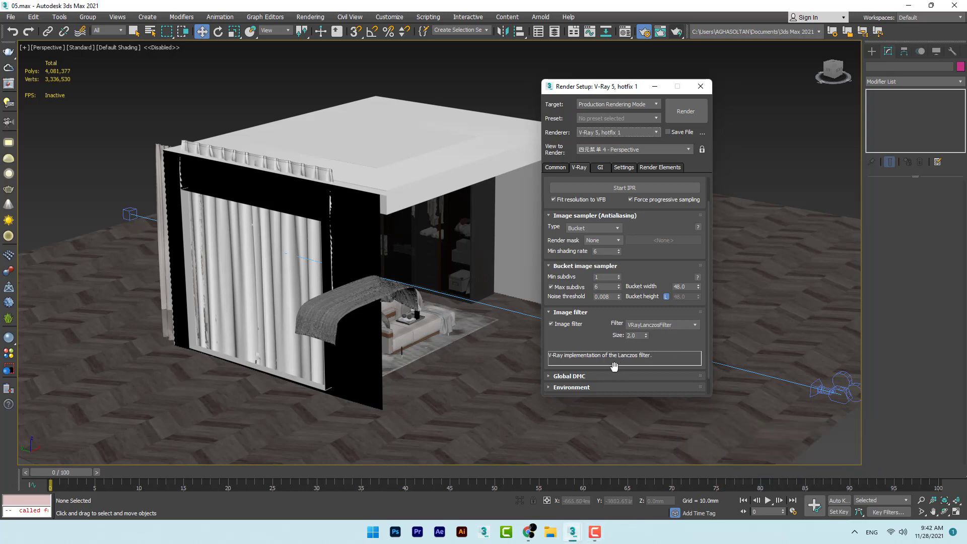
pyautogui.click(594, 374)
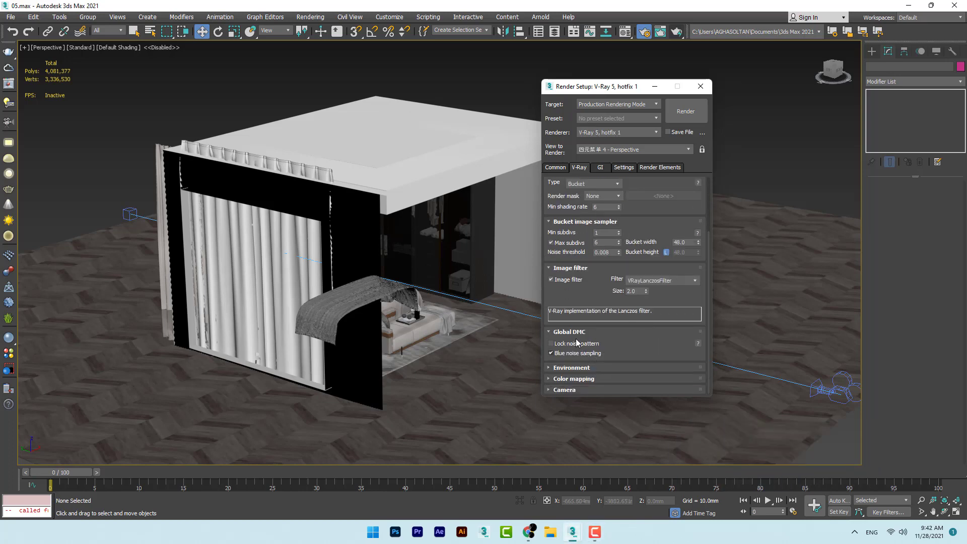
pyautogui.click(571, 330)
pyautogui.click(568, 368)
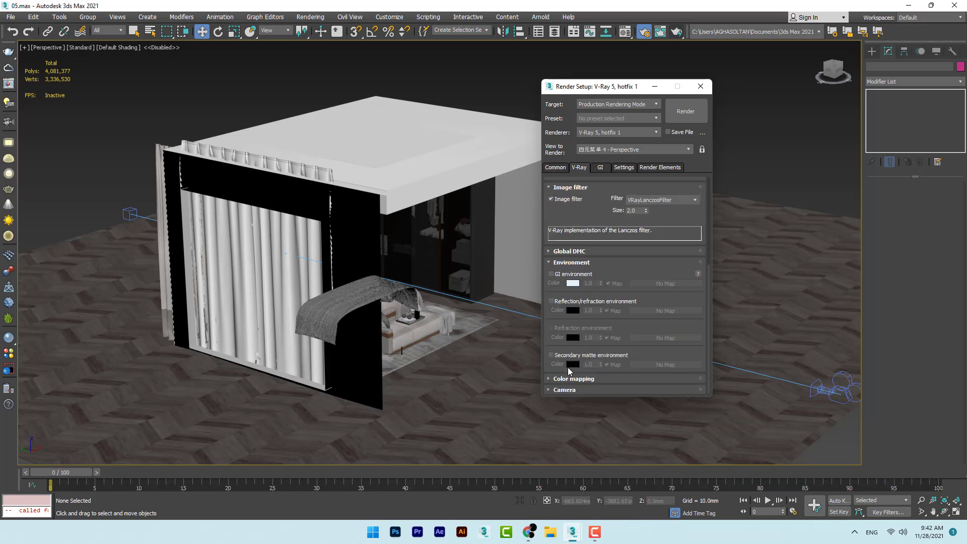
pyautogui.click(580, 264)
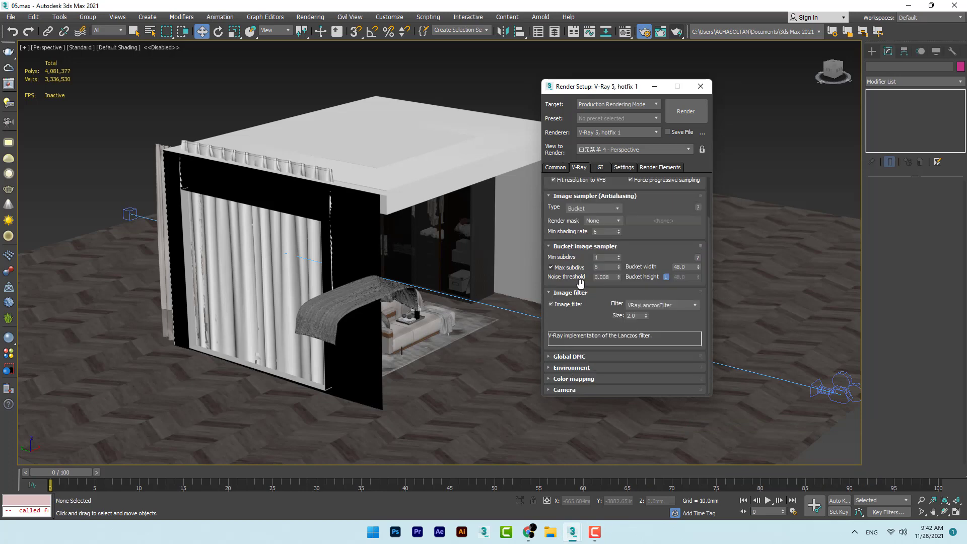
pyautogui.click(568, 379)
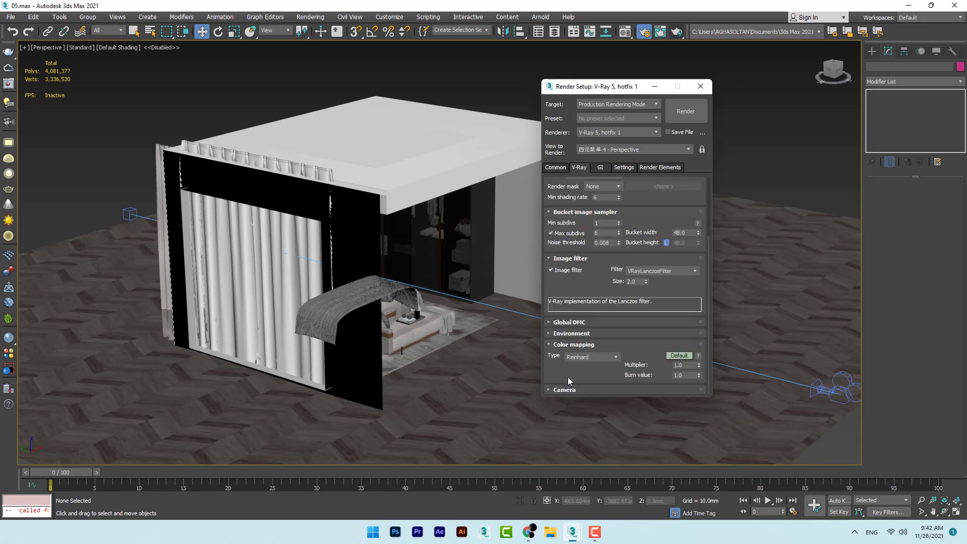
pyautogui.rightClick(636, 330)
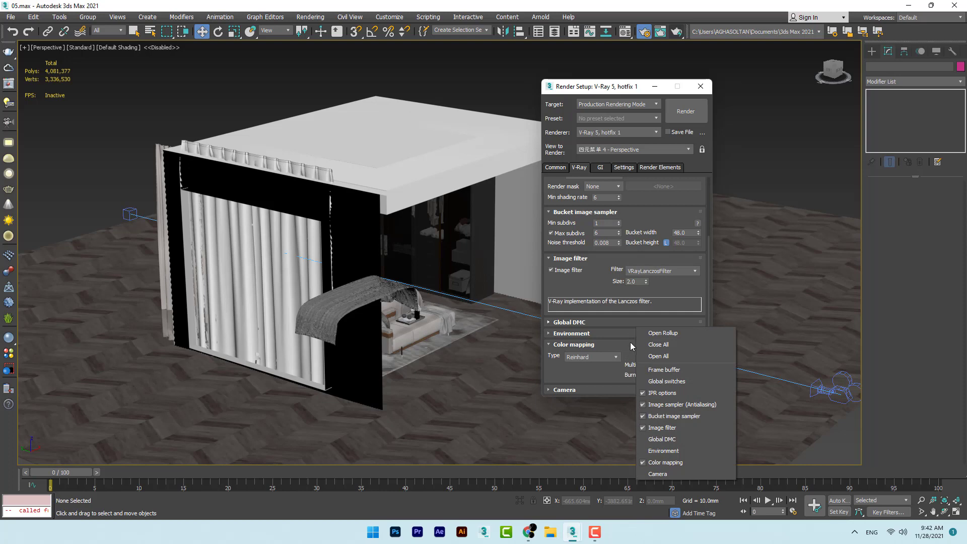
pyautogui.click(628, 345)
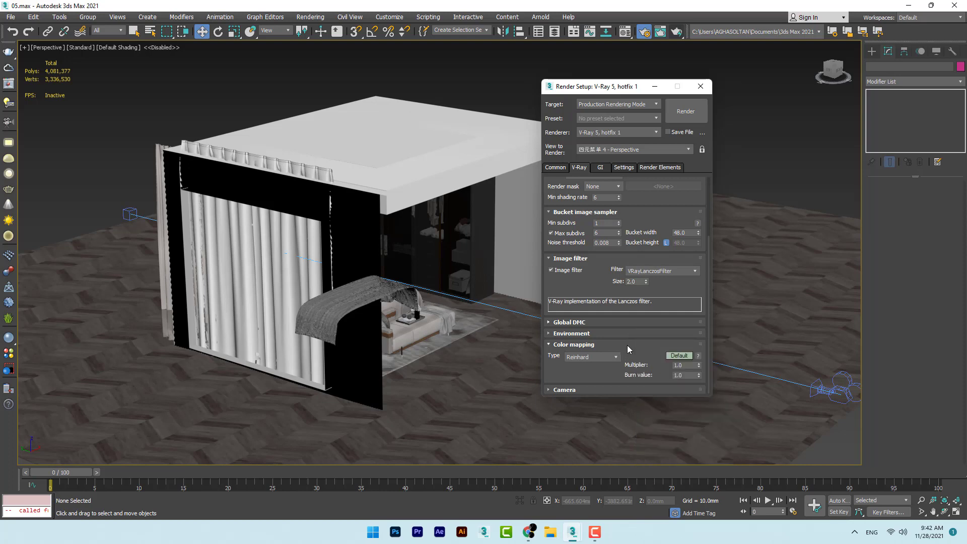
# Set the color mapping type to HSV exponential and its advanced mode to Color mapping only (no gamma)
pyautogui.click(580, 356)
pyautogui.click(580, 357)
pyautogui.click(580, 358)
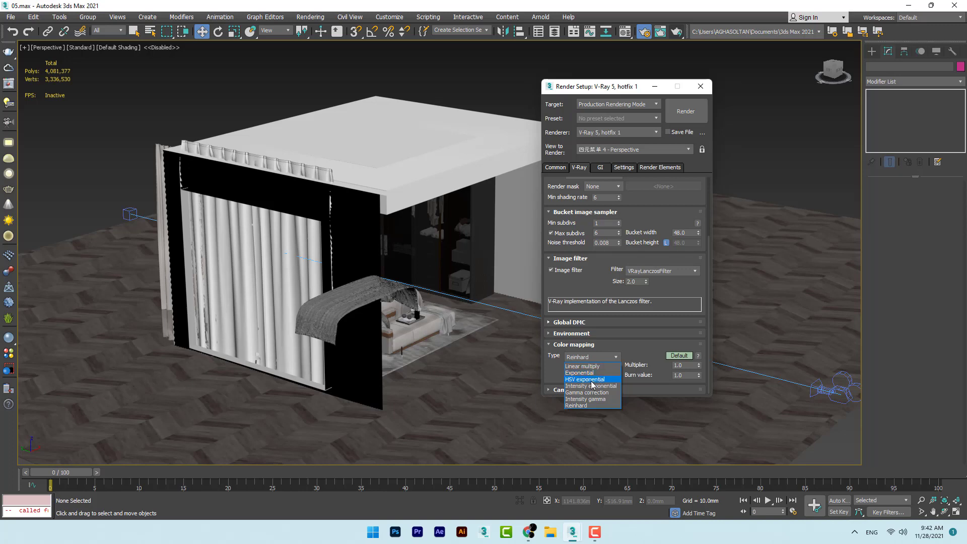
pyautogui.click(594, 379)
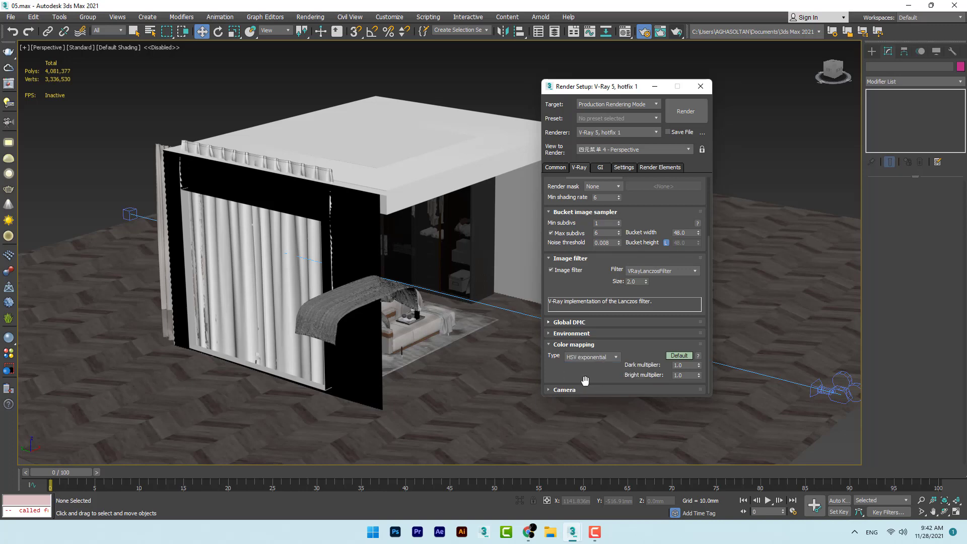
pyautogui.click(686, 356)
pyautogui.moveTo(648, 375); pyautogui.dragTo(653, 323)
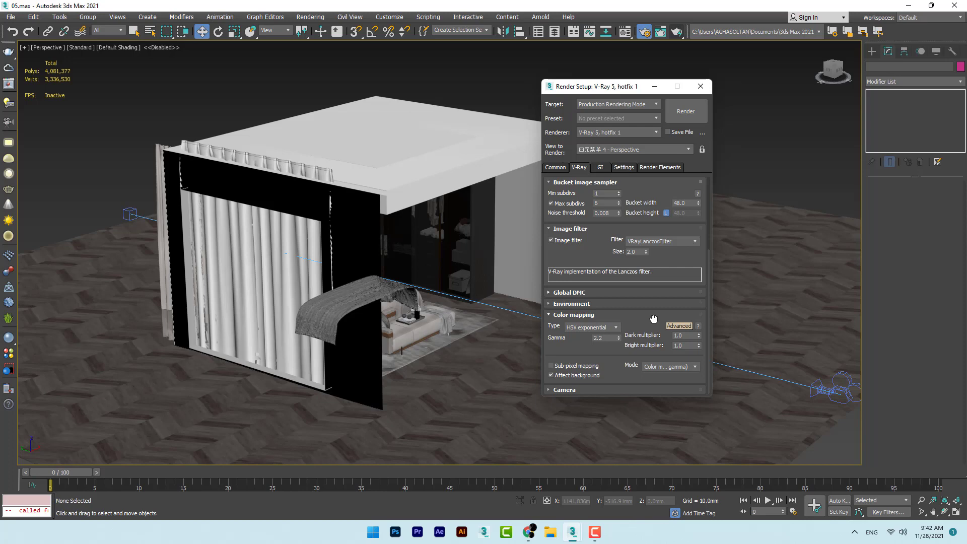
pyautogui.click(654, 367)
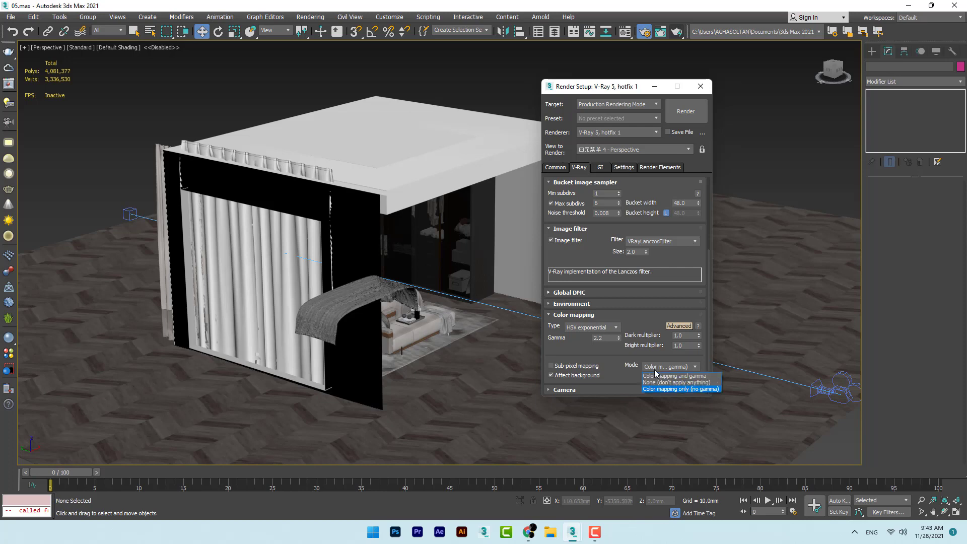
pyautogui.click(646, 389)
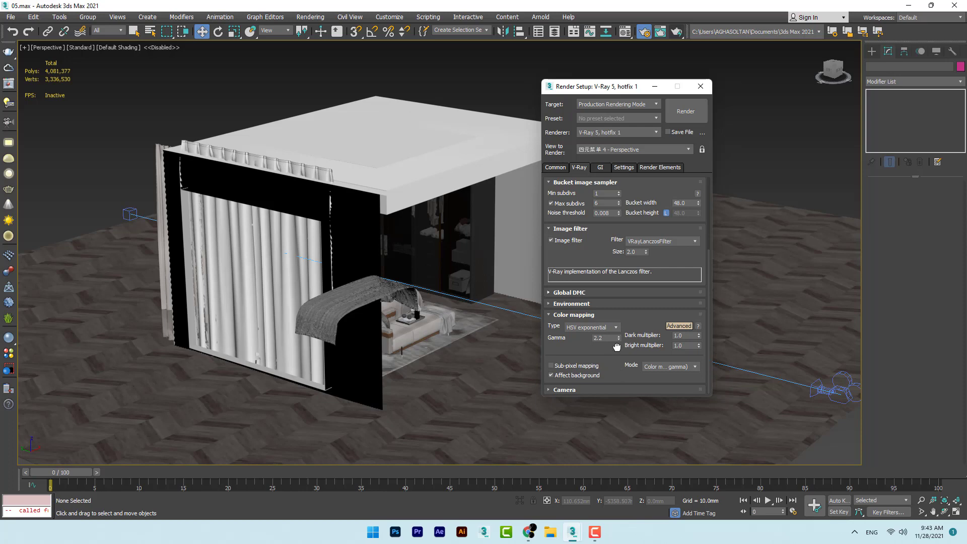
# Examine V-Ray's Camera settings and the GI settings for Brute force, Light cache and Caustics
pyautogui.click(593, 388)
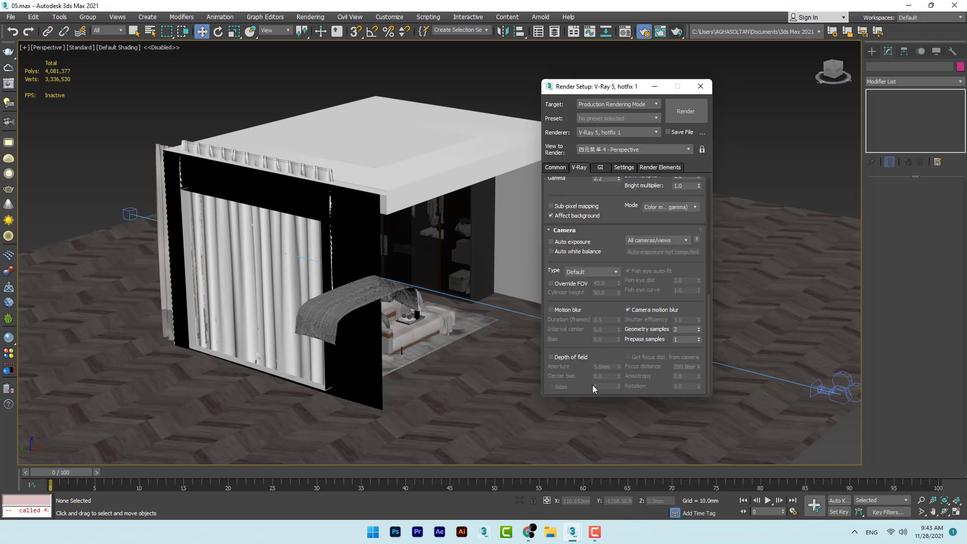
pyautogui.click(600, 167)
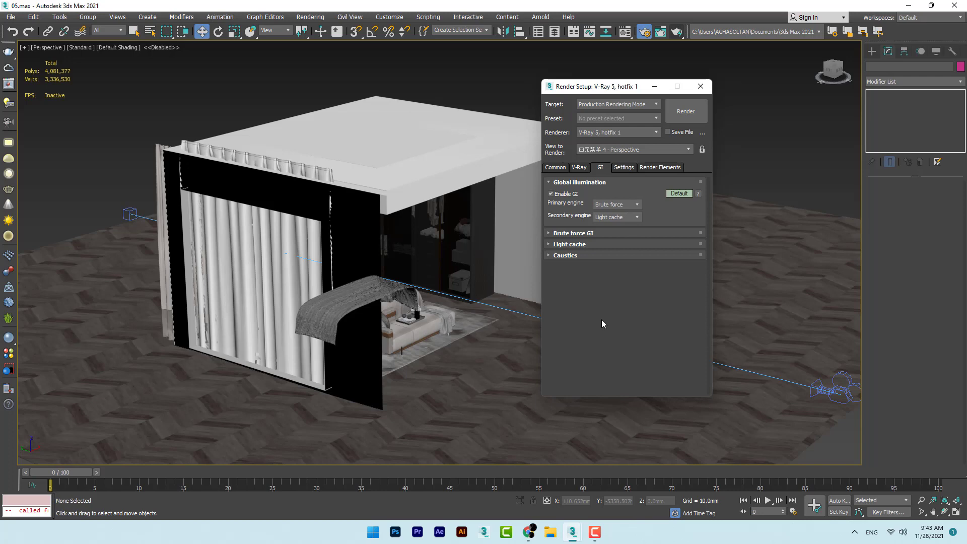
pyautogui.click(567, 233)
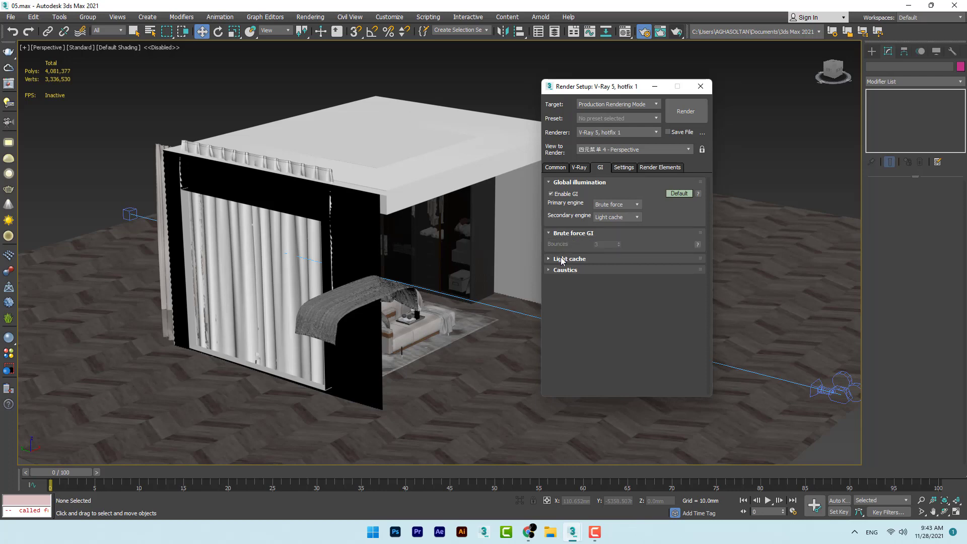
pyautogui.click(564, 259)
pyautogui.click(559, 365)
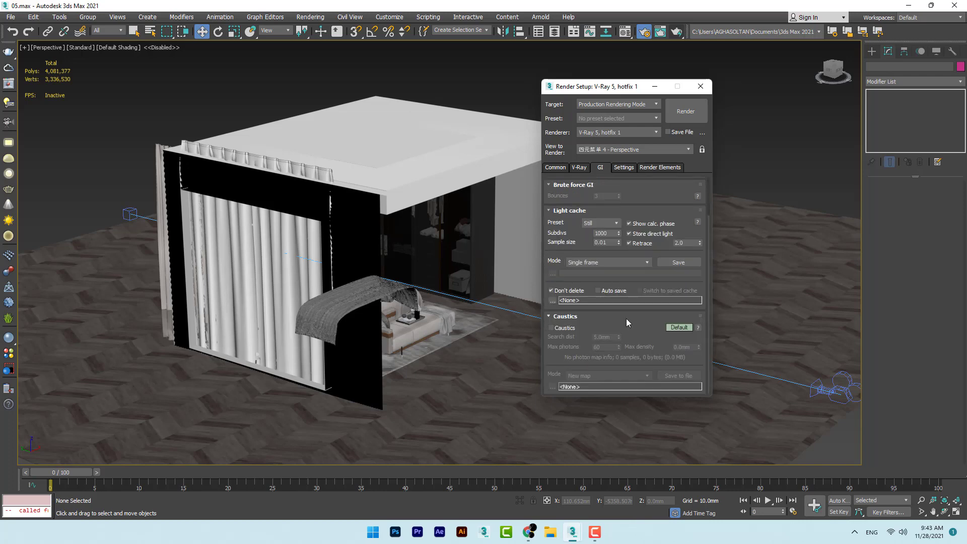
# Set the primary GI engine to Irradiance map and expand the Irradiance map settings
pyautogui.scroll(2, 626, 319)
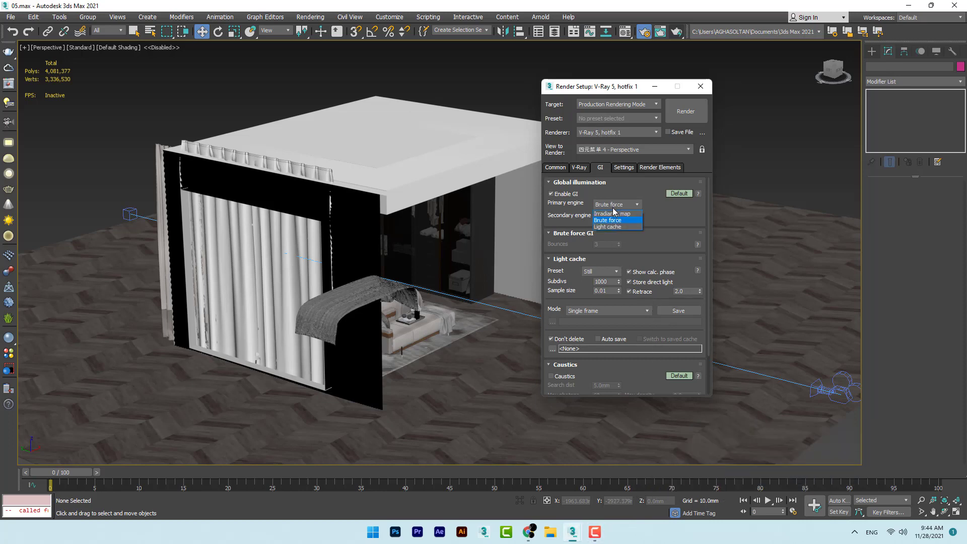
pyautogui.click(613, 213)
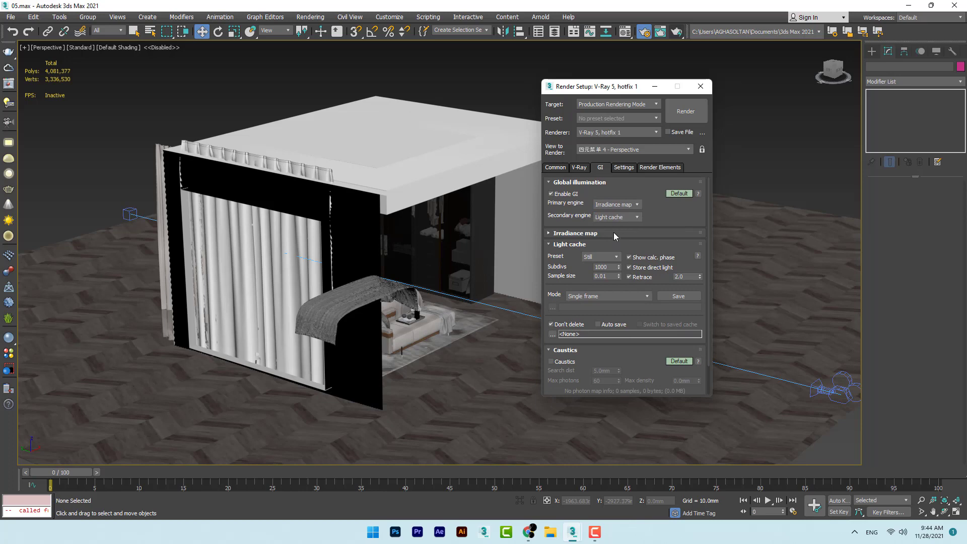
pyautogui.click(613, 233)
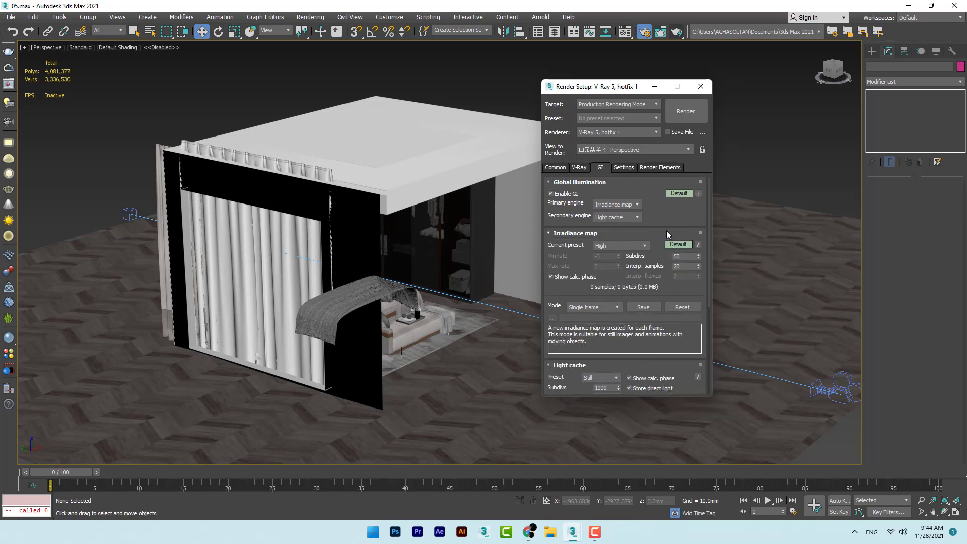
# Set the light cache subdivs to 800
pyautogui.scroll(-2, 633, 354)
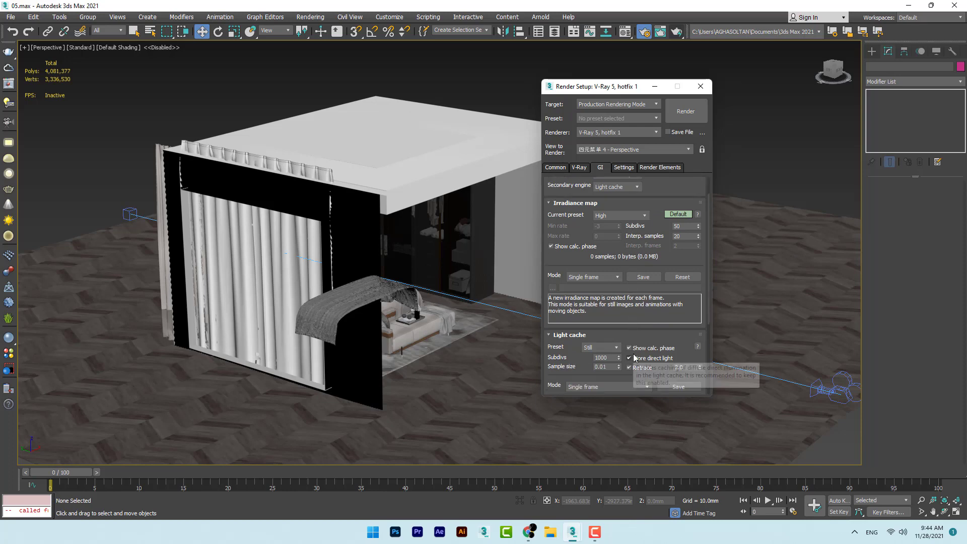
pyautogui.doubleClick(614, 357)
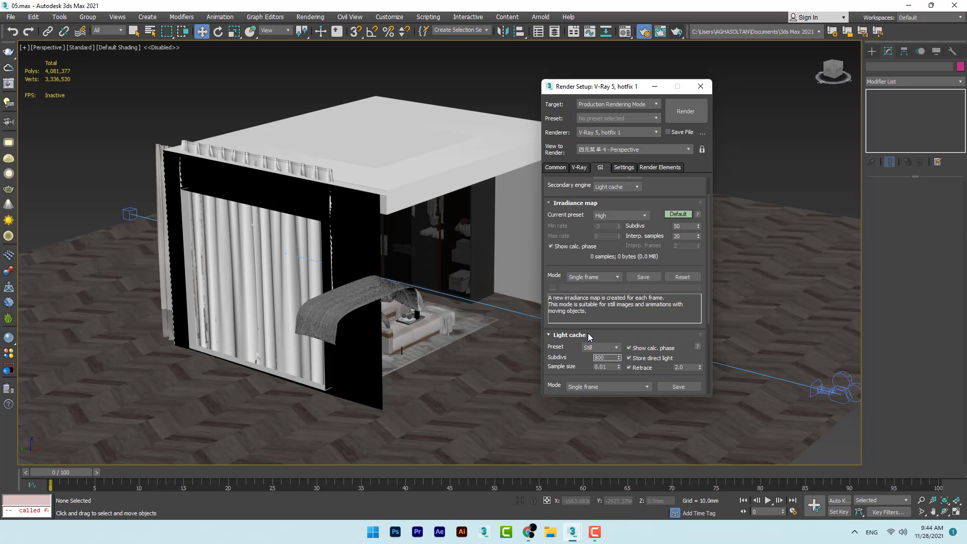
pyautogui.click(680, 336)
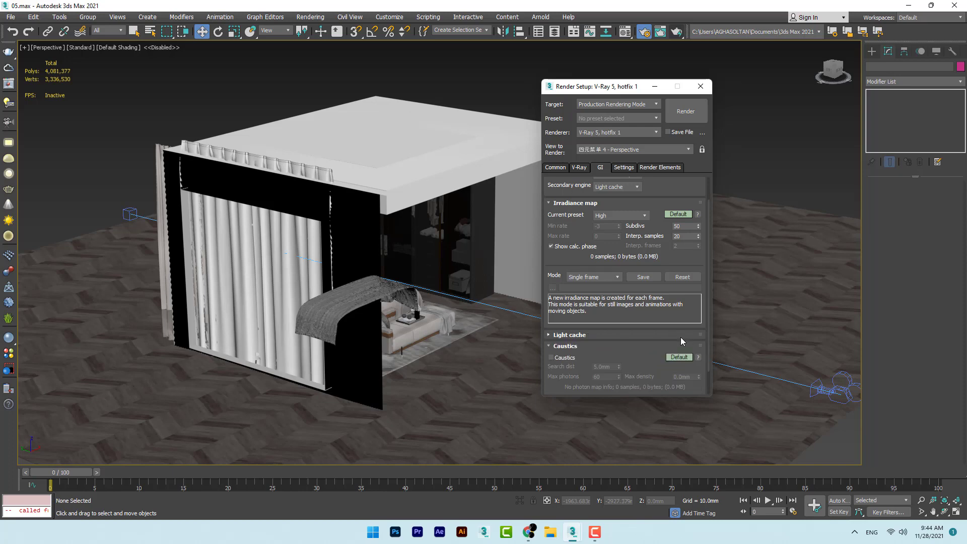
pyautogui.click(680, 336)
# Set the irradiance map preset to Very low with 30 interpolation samples
pyautogui.scroll(3, 680, 335)
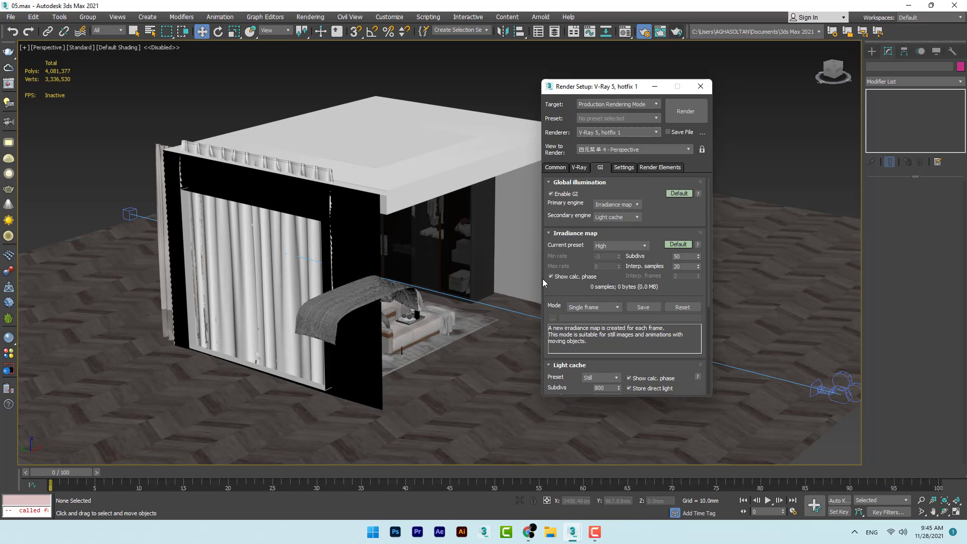
pyautogui.click(624, 246)
pyautogui.click(620, 254)
pyautogui.click(677, 266)
pyautogui.moveTo(654, 269); pyautogui.dragTo(637, 267)
pyautogui.click(658, 222)
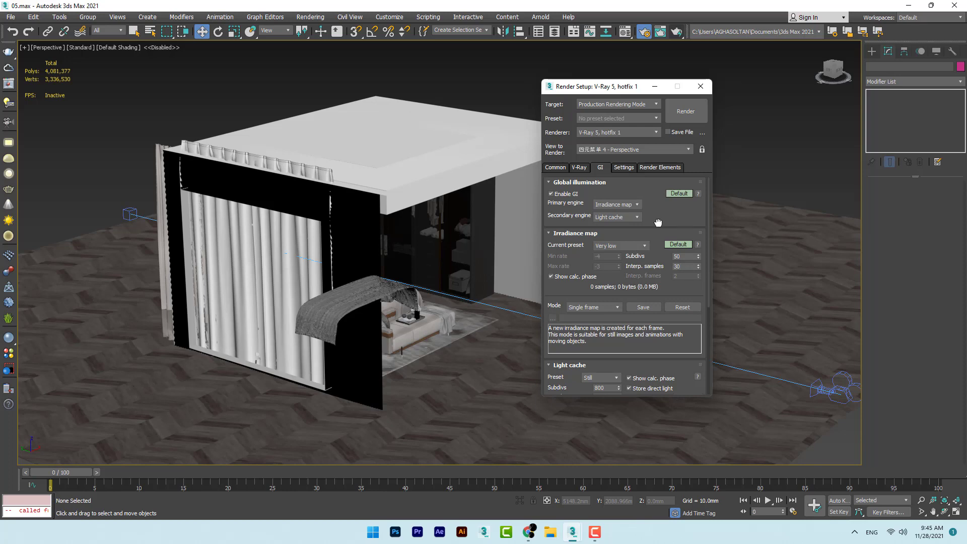
# Enable ambient occlusion in the advanced Global illumination settings, with a radius of 20 mm and an amount of 1.0
pyautogui.click(688, 195)
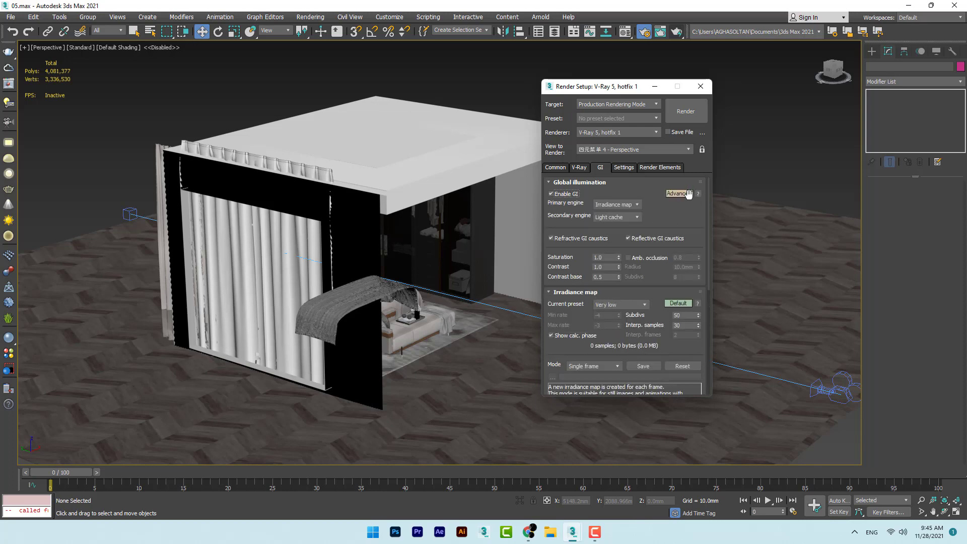
pyautogui.click(648, 258)
pyautogui.click(675, 266)
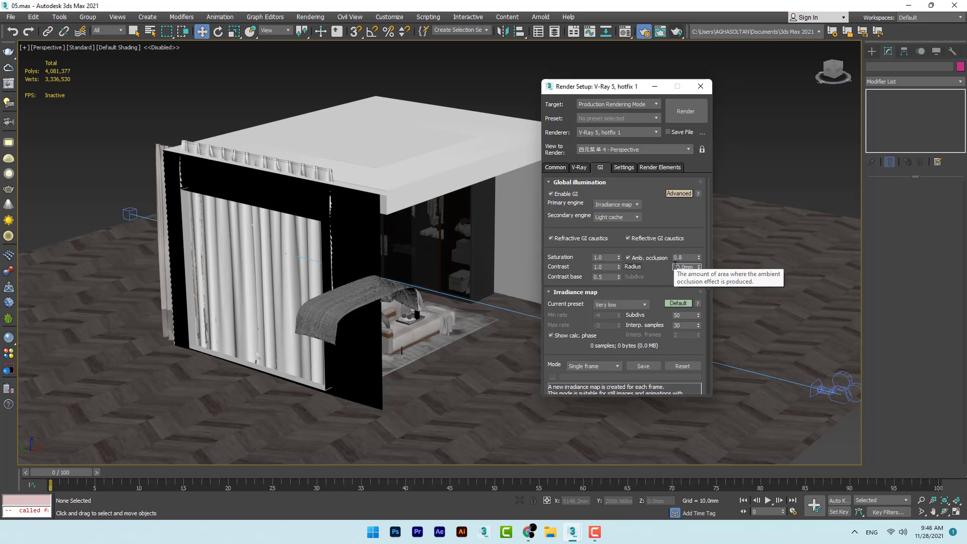
pyautogui.write('2')
pyautogui.press('Return')
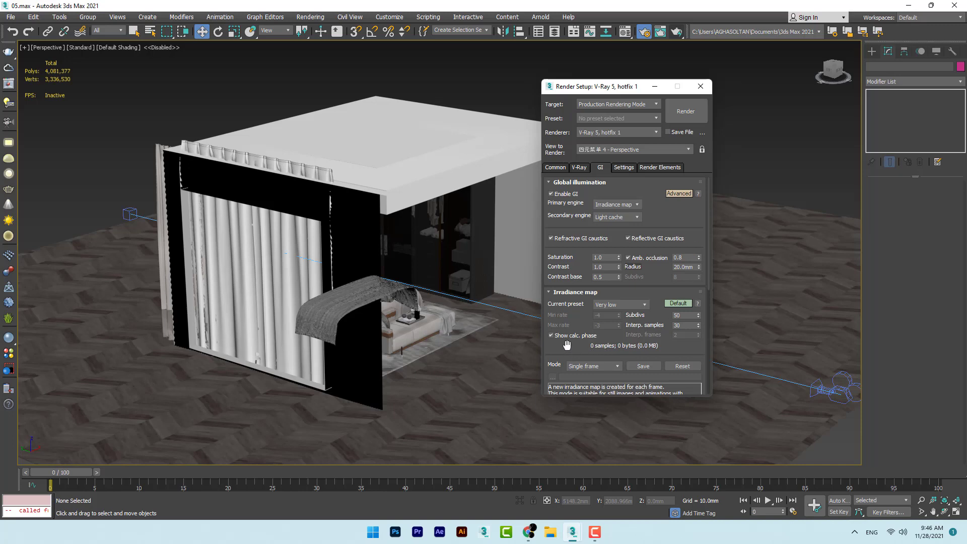
pyautogui.doubleClick(682, 257)
pyautogui.press('Return')
# Set the light cache mode to From file
pyautogui.scroll(-6, 644, 329)
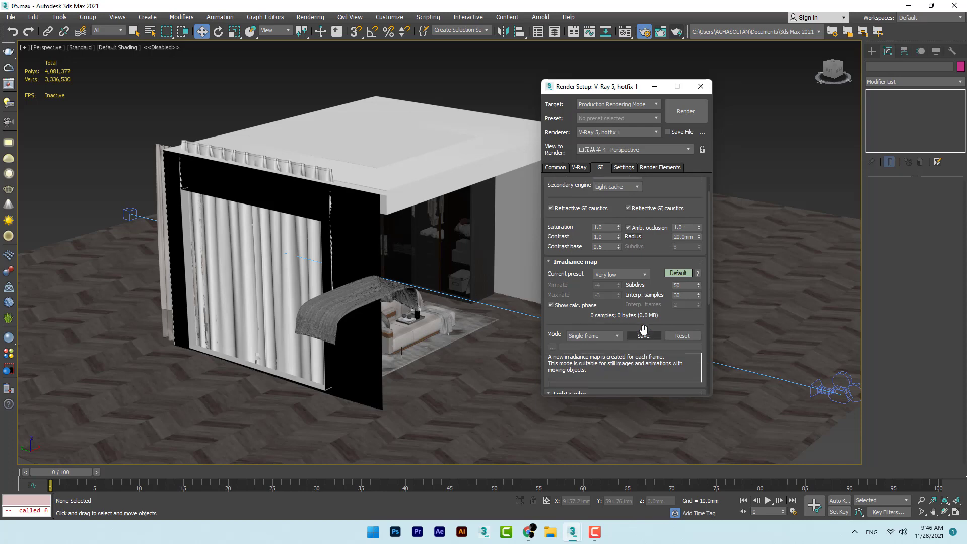
pyautogui.scroll(-2, 643, 328)
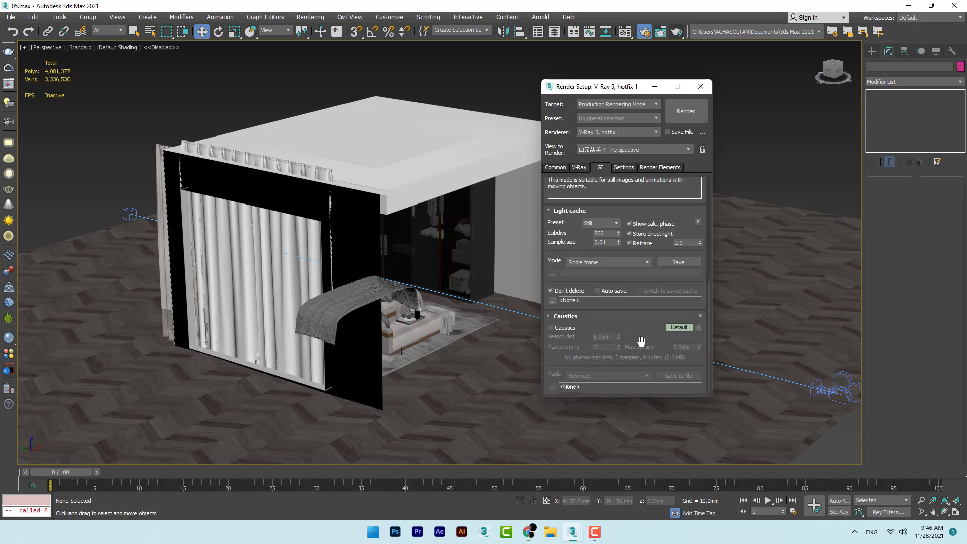
pyautogui.click(625, 169)
pyautogui.click(607, 169)
pyautogui.click(624, 267)
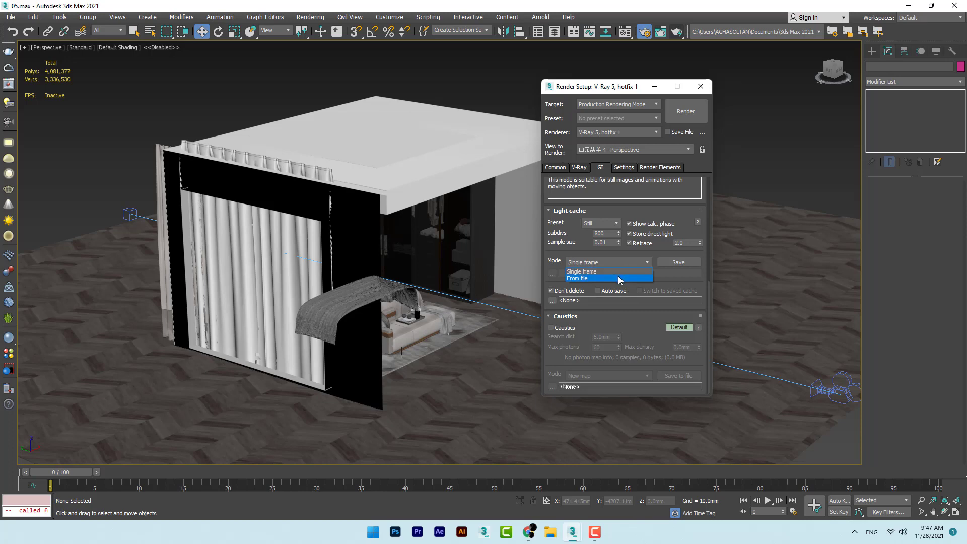
pyautogui.click(624, 278)
# Check V-Ray's Color management settings and set the System bucket sequence to Spiral
pyautogui.click(619, 168)
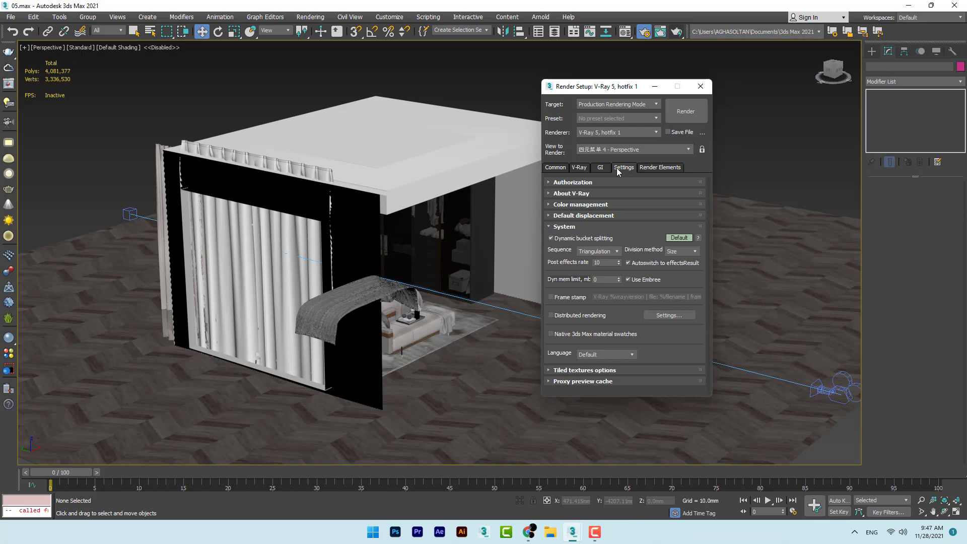
pyautogui.click(610, 204)
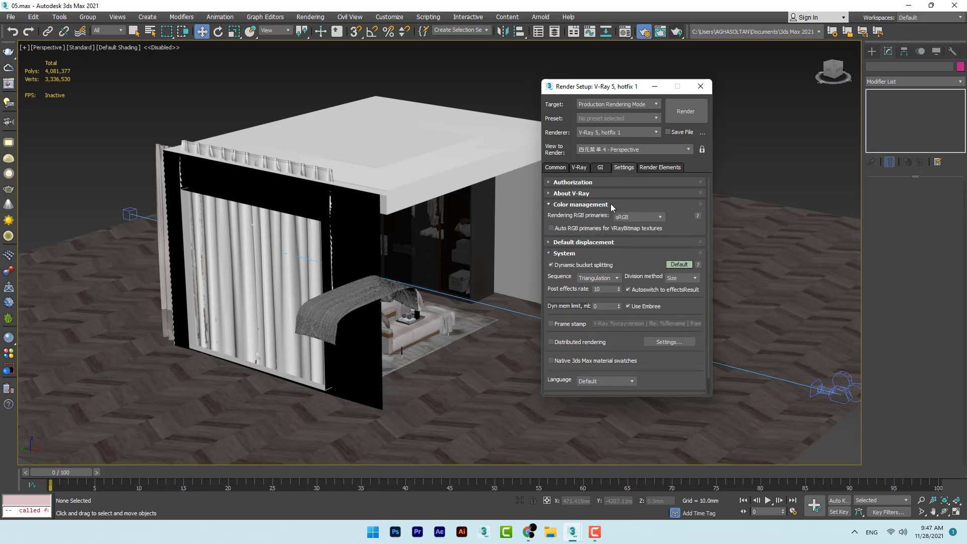
pyautogui.click(610, 204)
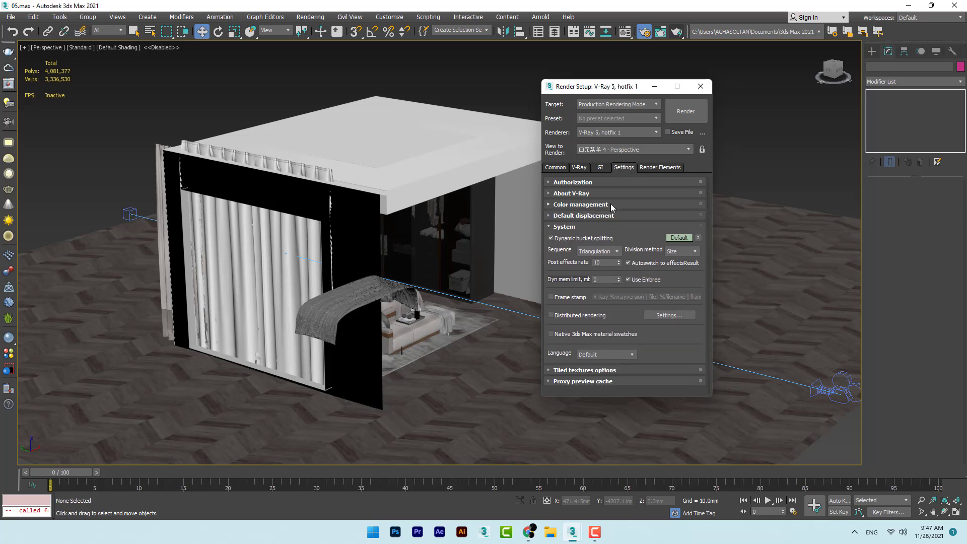
pyautogui.click(599, 251)
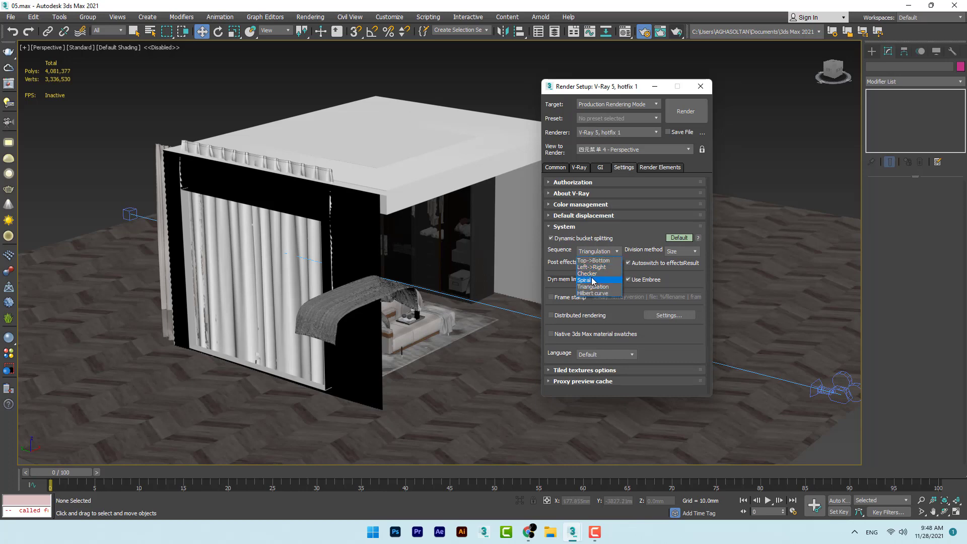
pyautogui.click(594, 280)
# Set the dynamic memory limit to 9000 MB in the advanced System settings and close the render setup
pyautogui.click(685, 238)
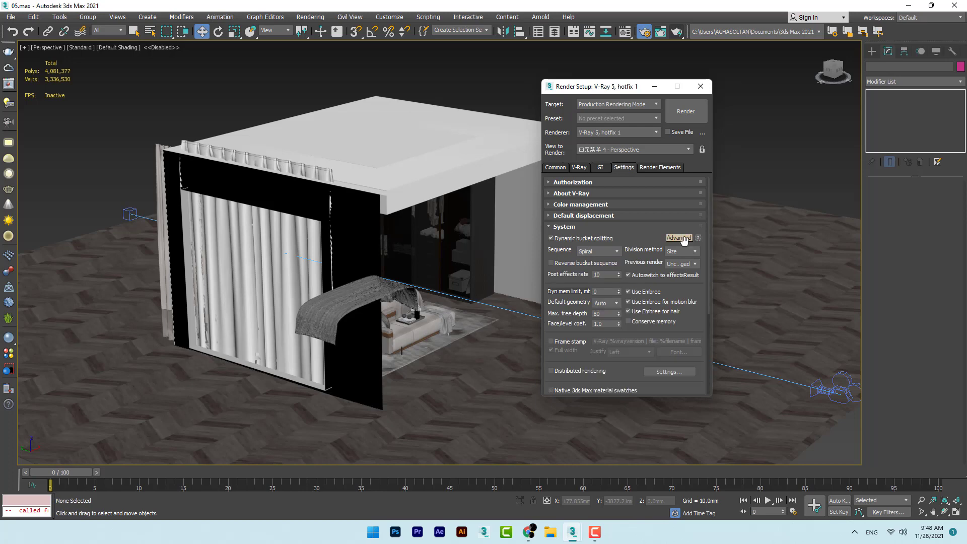
pyautogui.doubleClick(606, 291)
pyautogui.scroll(-1, 572, 320)
pyautogui.click(683, 244)
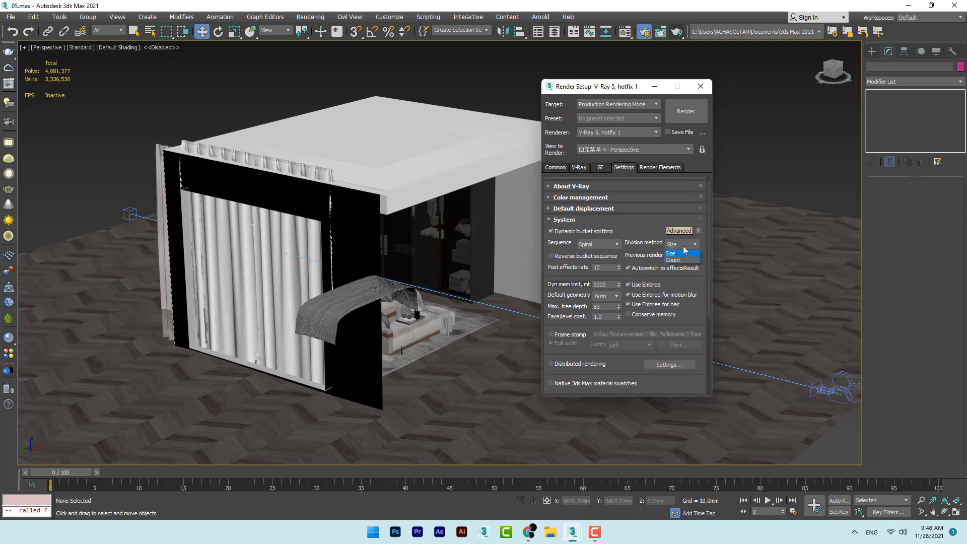
pyautogui.scroll(-5, 695, 345)
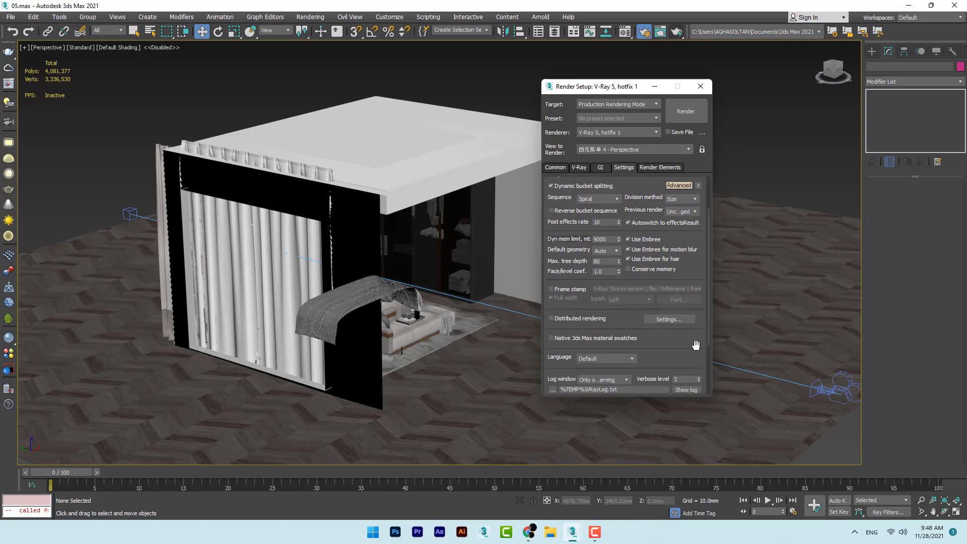
pyautogui.click(708, 87)
# Create an AutoGrid box on the floor beside the curtained wall, about 4075 mm long, 395 mm wide and 2310 mm high
pyautogui.scroll(-3, 660, 194)
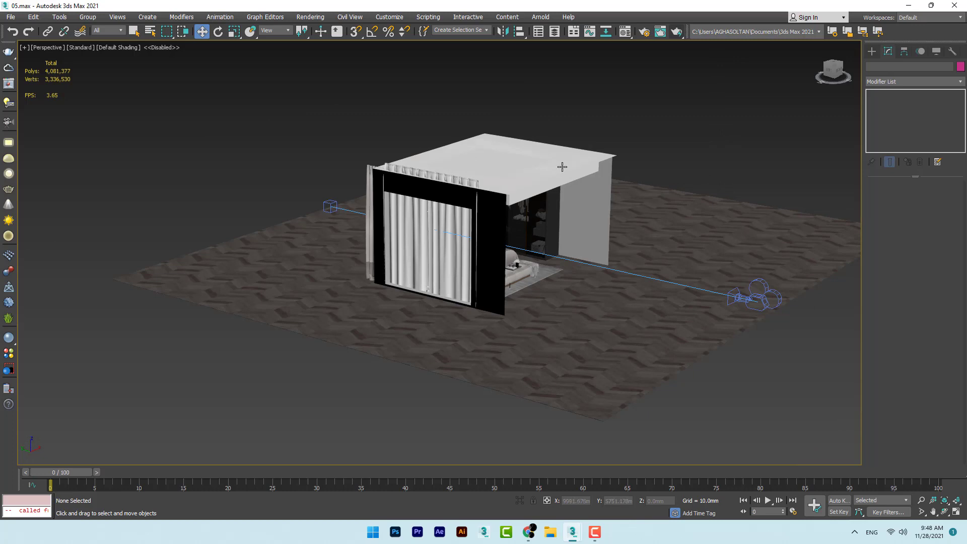
pyautogui.keyDown('alt'); pyautogui.moveTo(351, 204); pyautogui.dragTo(469, 323, button='middle'); pyautogui.keyUp('alt')
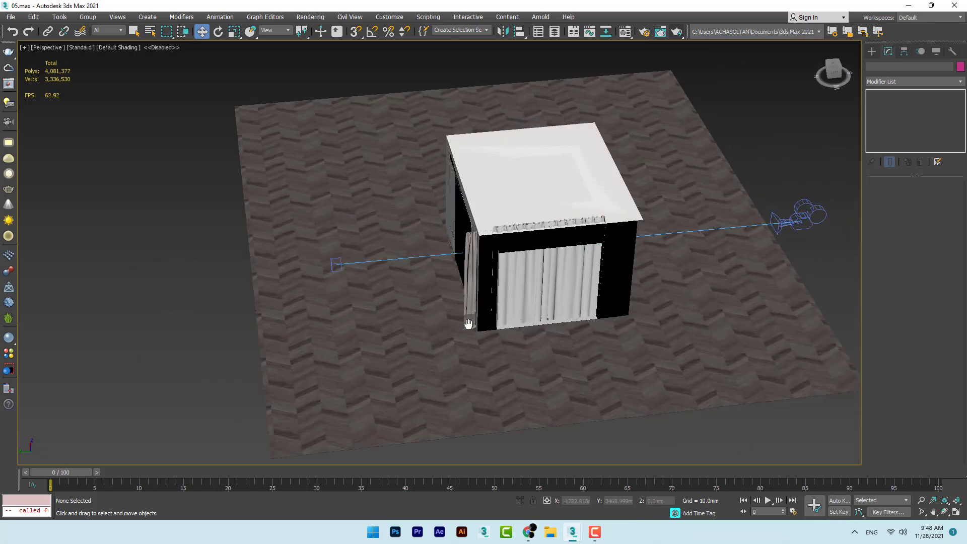
pyautogui.click(871, 51)
pyautogui.click(871, 65)
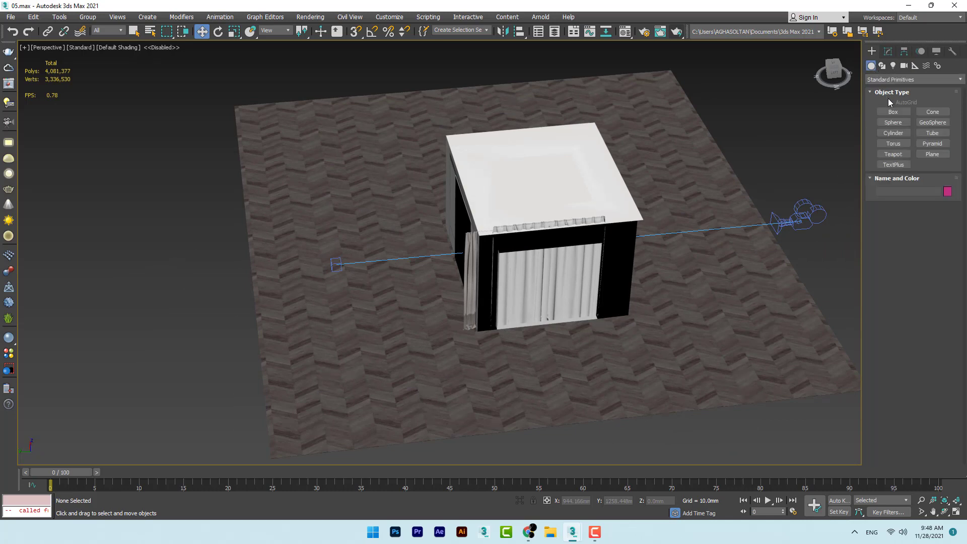
pyautogui.click(896, 111)
pyautogui.click(899, 101)
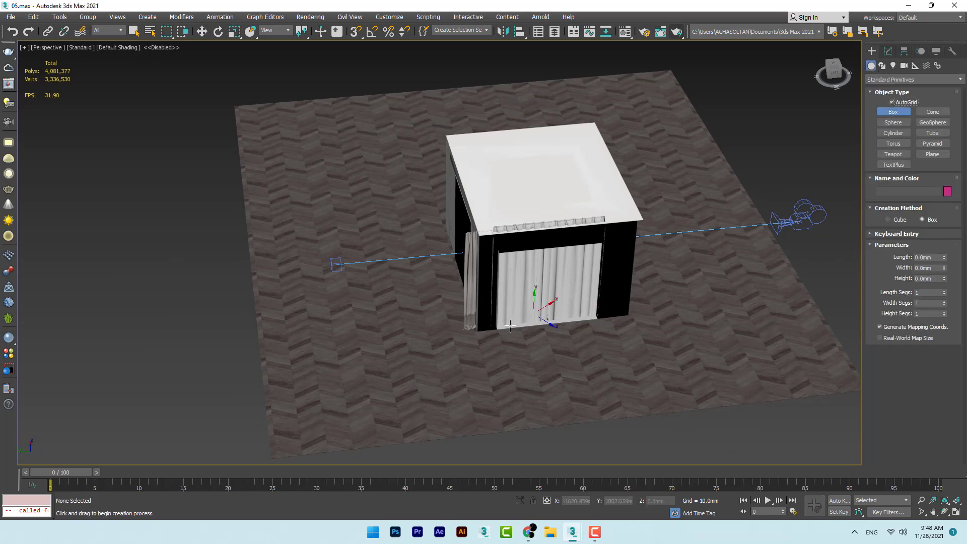
pyautogui.moveTo(333, 342); pyautogui.dragTo(504, 337)
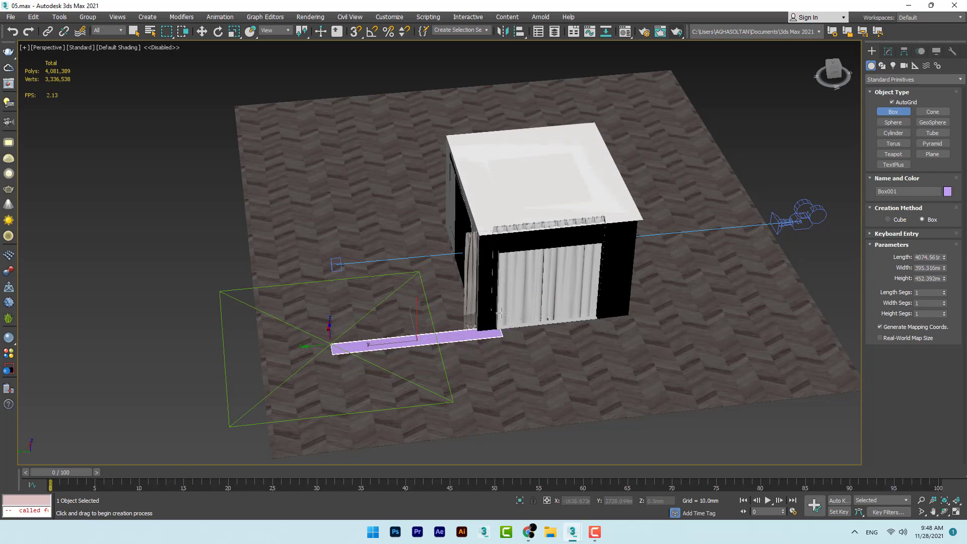
pyautogui.click(505, 244)
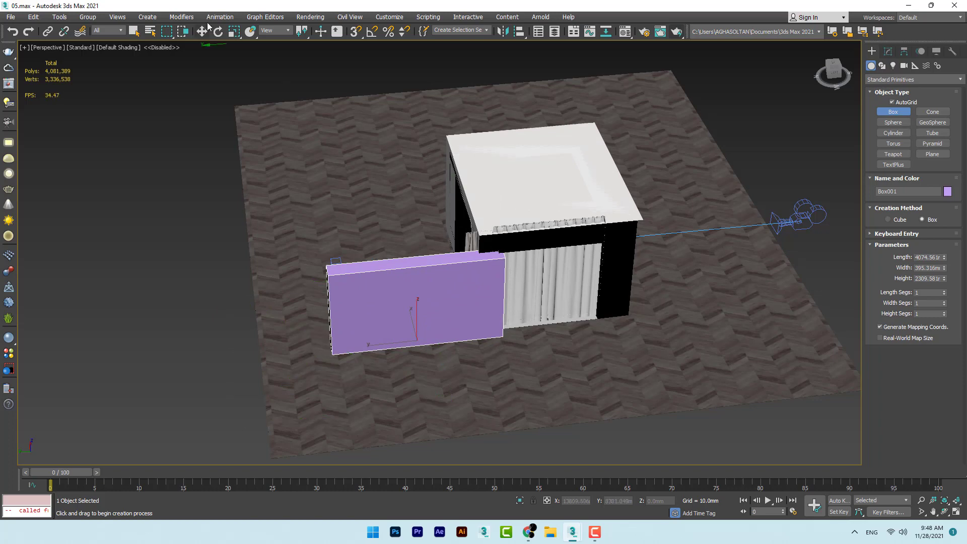
# Enable angle snap with a 10-degree increment and rotate the box by -30 degrees about its vertical axis
pyautogui.click(218, 31)
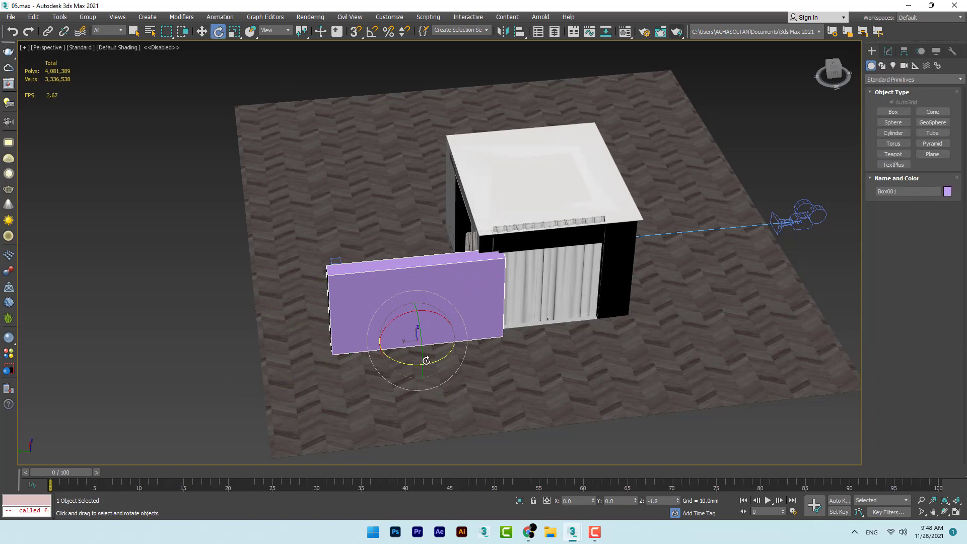
pyautogui.moveTo(427, 361); pyautogui.dragTo(446, 355)
pyautogui.hotkey('ctrl', 'z')
pyautogui.click(371, 31)
pyautogui.rightClick(375, 34)
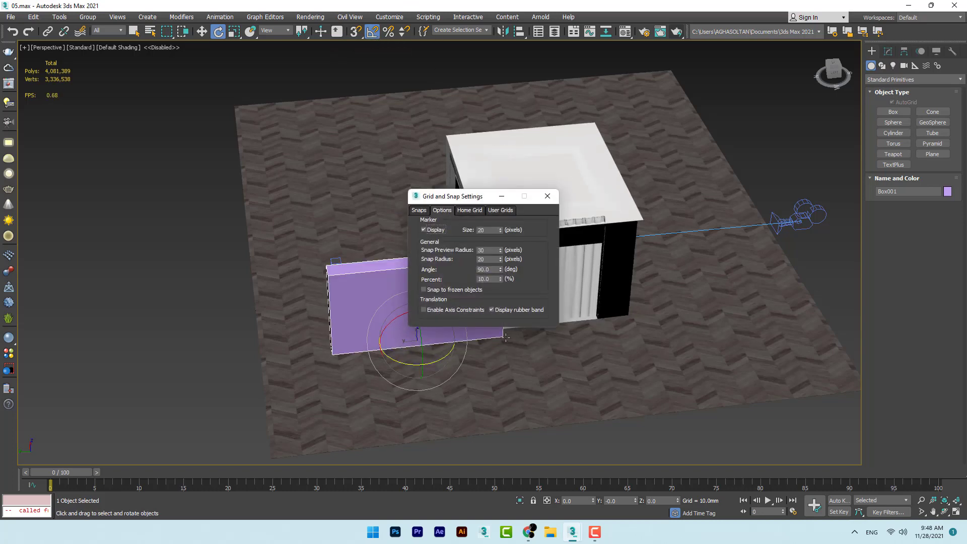
pyautogui.doubleClick(493, 269)
pyautogui.write('10')
pyautogui.click(547, 196)
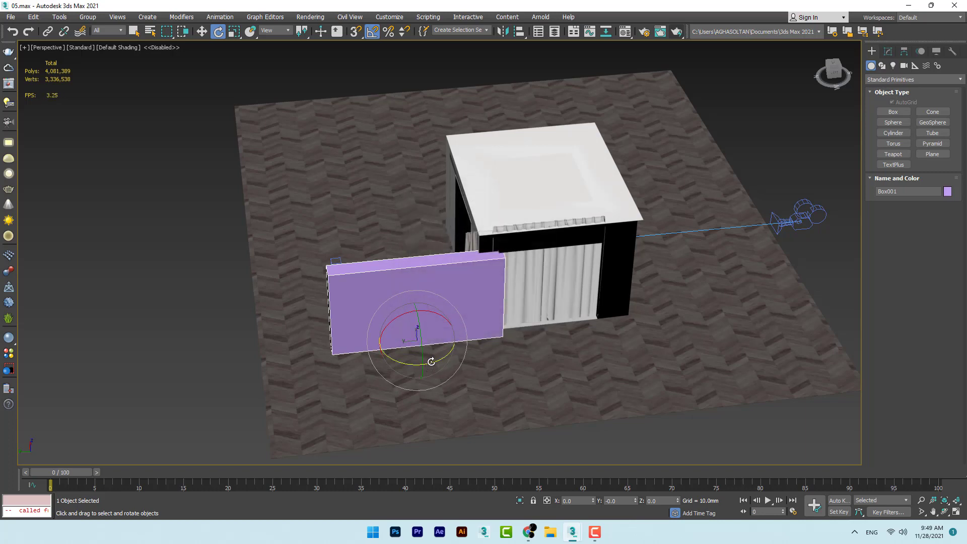
pyautogui.moveTo(431, 360); pyautogui.dragTo(421, 362)
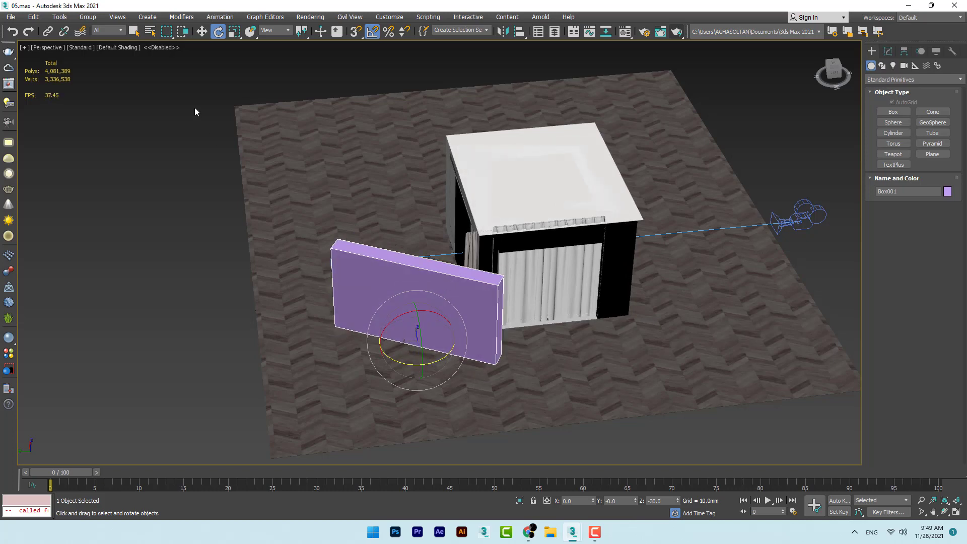
# Move the box in front of the curtained window, switching to the Local reference coordinate system for the final adjustment
pyautogui.click(202, 31)
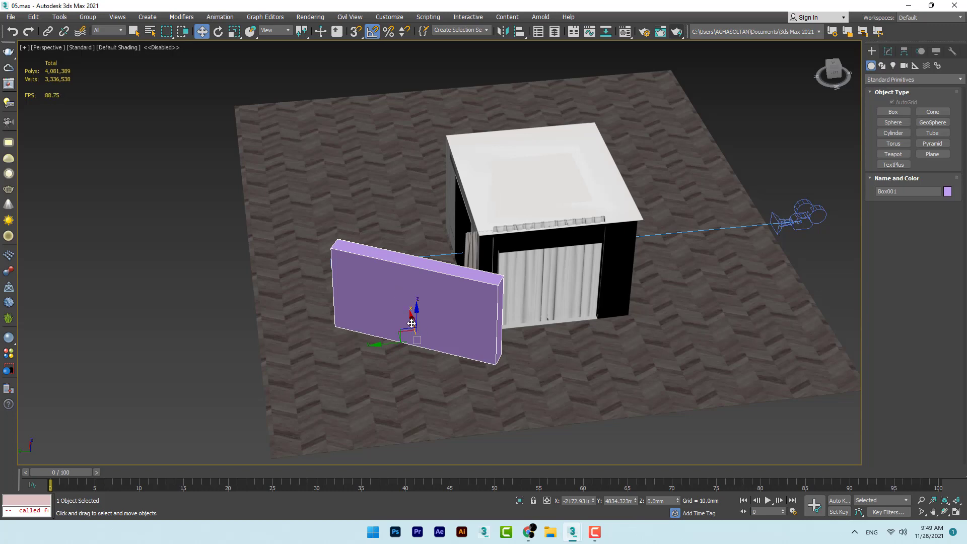
pyautogui.moveTo(399, 334); pyautogui.dragTo(417, 380)
pyautogui.click(274, 31)
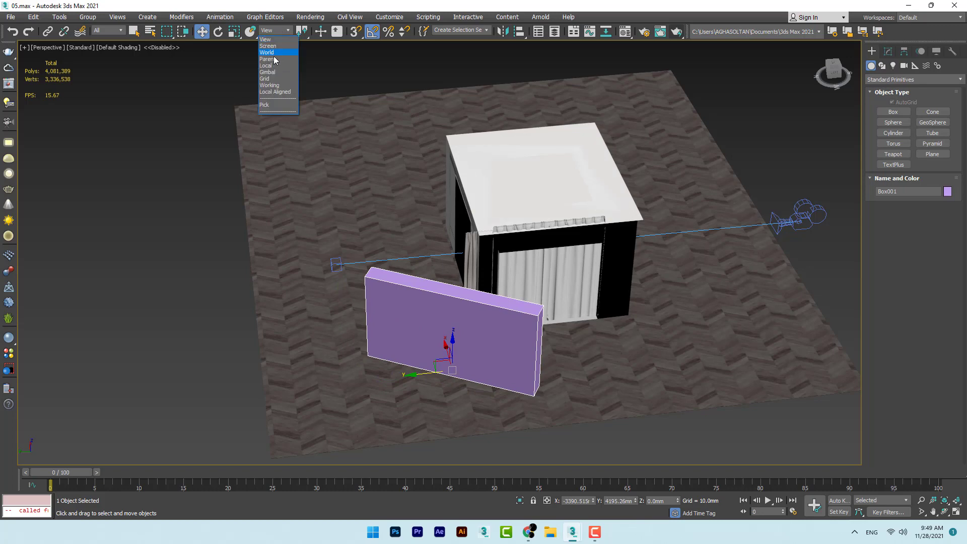
pyautogui.click(280, 65)
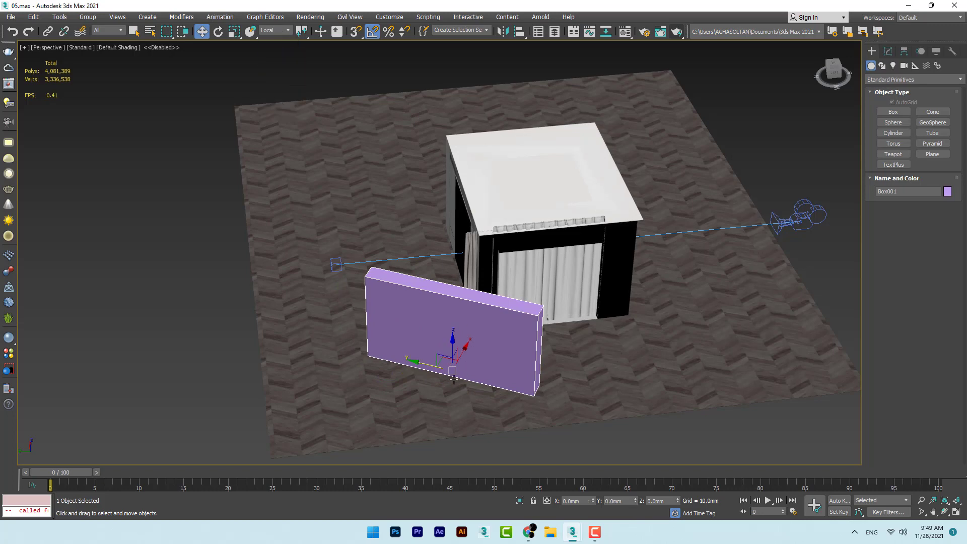
pyautogui.moveTo(428, 362); pyautogui.dragTo(485, 345)
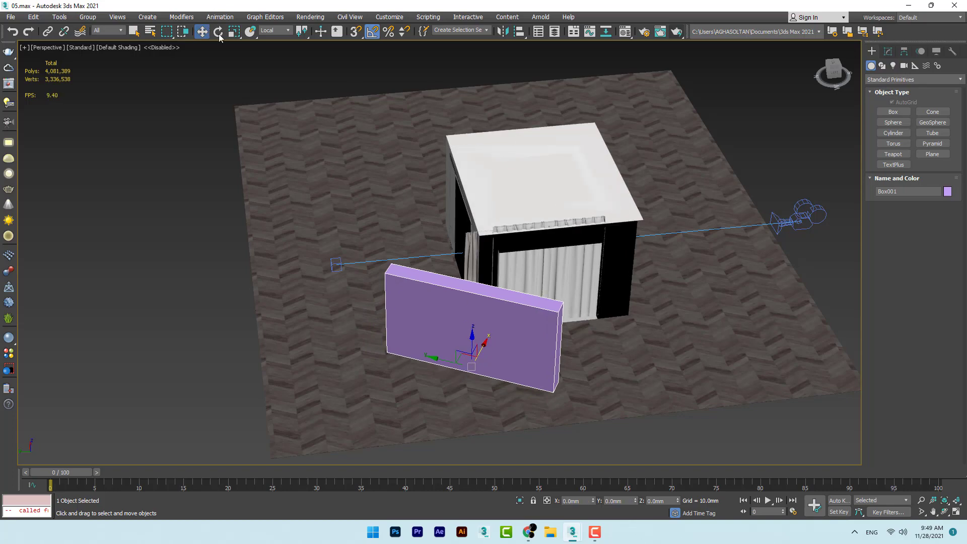
# Restore the View reference coordinate system and shift the box slightly along the curtained wall toward the camera target
pyautogui.click(272, 31)
pyautogui.click(271, 40)
pyautogui.click(605, 345)
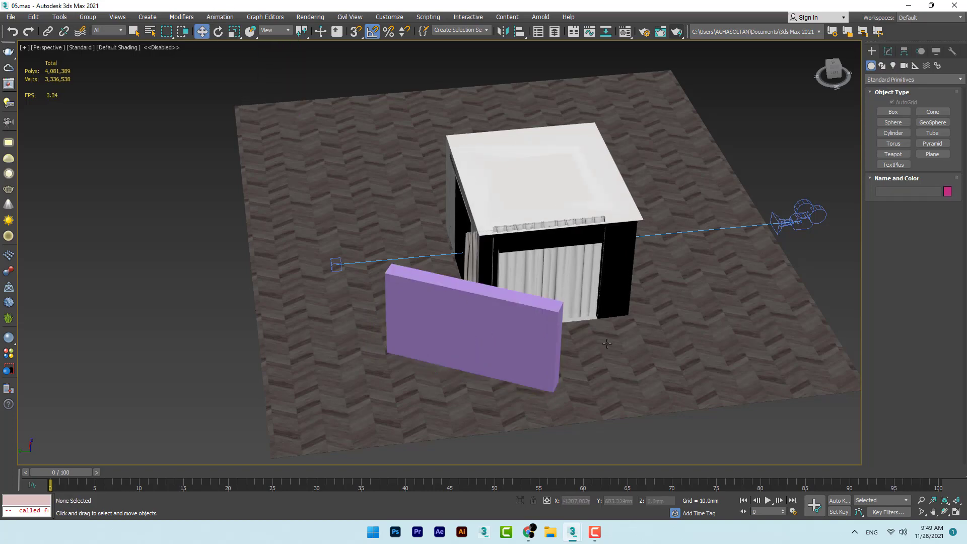
pyautogui.keyDown('alt'); pyautogui.moveTo(609, 344); pyautogui.dragTo(504, 329, button='middle'); pyautogui.keyUp('alt')
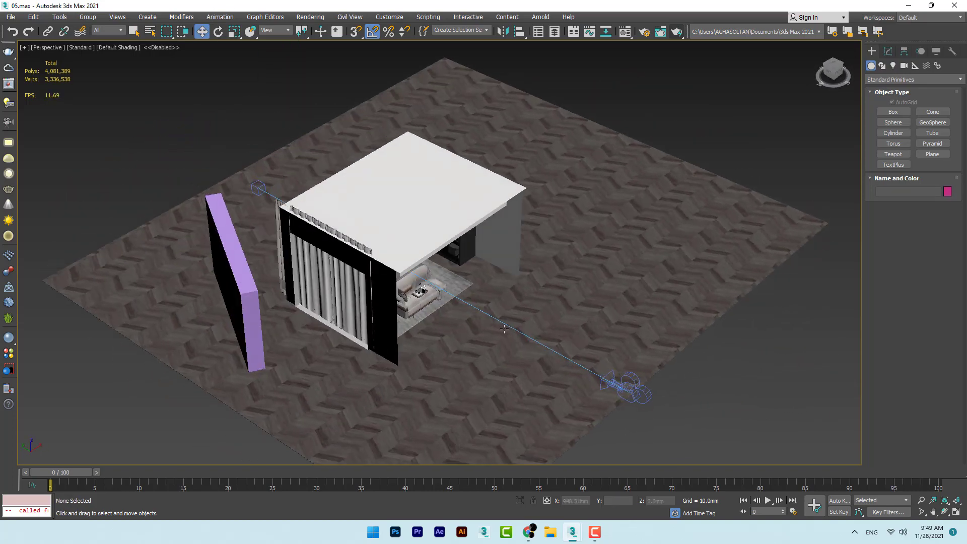
pyautogui.click(246, 326)
pyautogui.moveTo(246, 326); pyautogui.dragTo(252, 285)
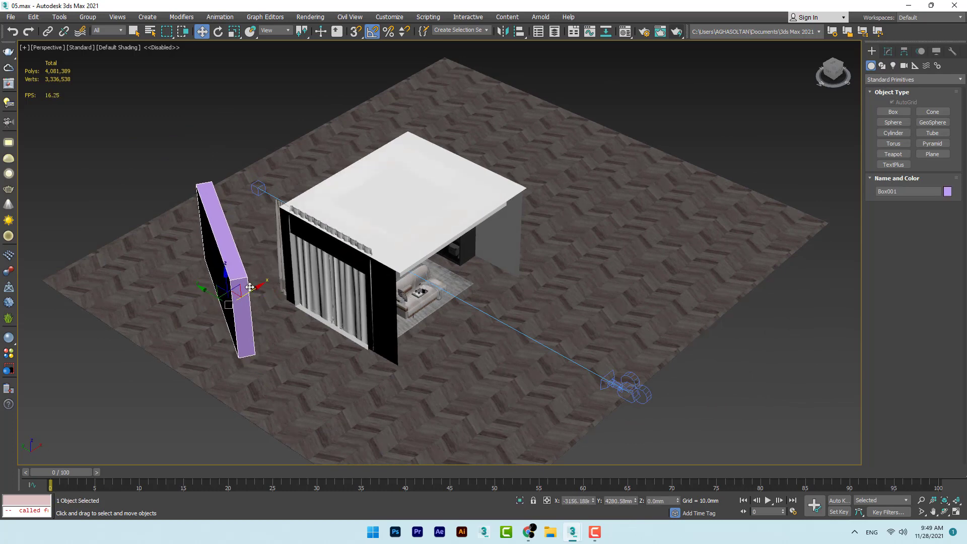
pyautogui.moveTo(187, 275); pyautogui.dragTo(242, 264, button='middle')
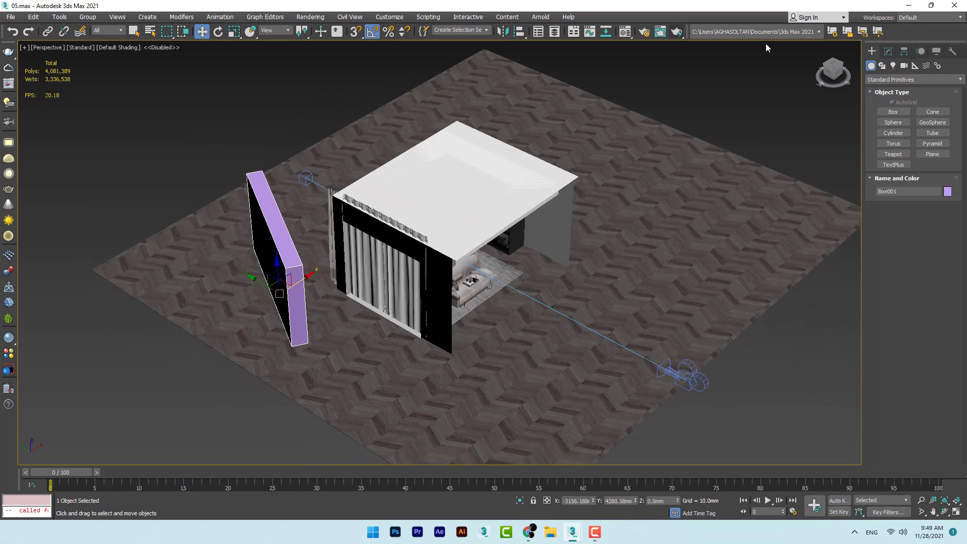
# Change the first material slot, 01 - Default, in the Material Editor to a VRayLightMtl
pyautogui.click(625, 32)
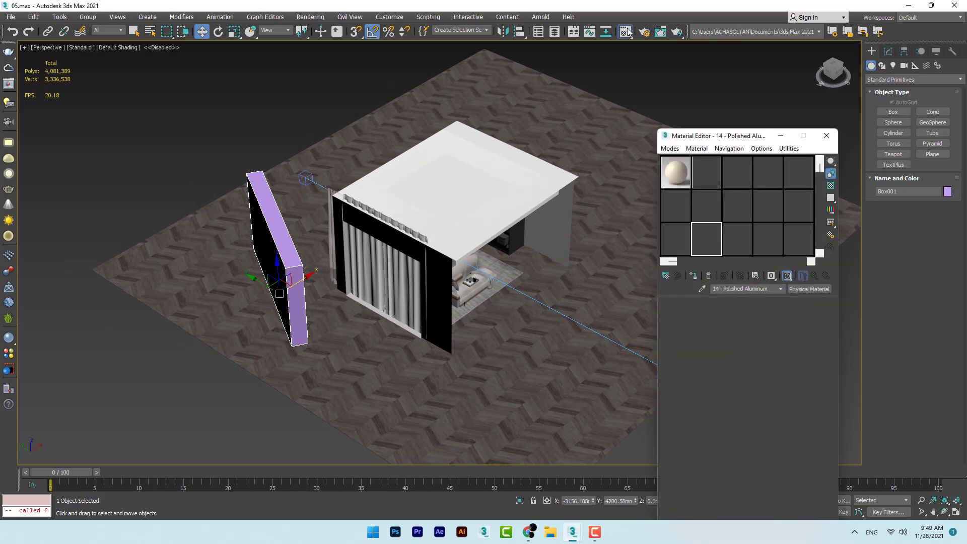
pyautogui.click(678, 174)
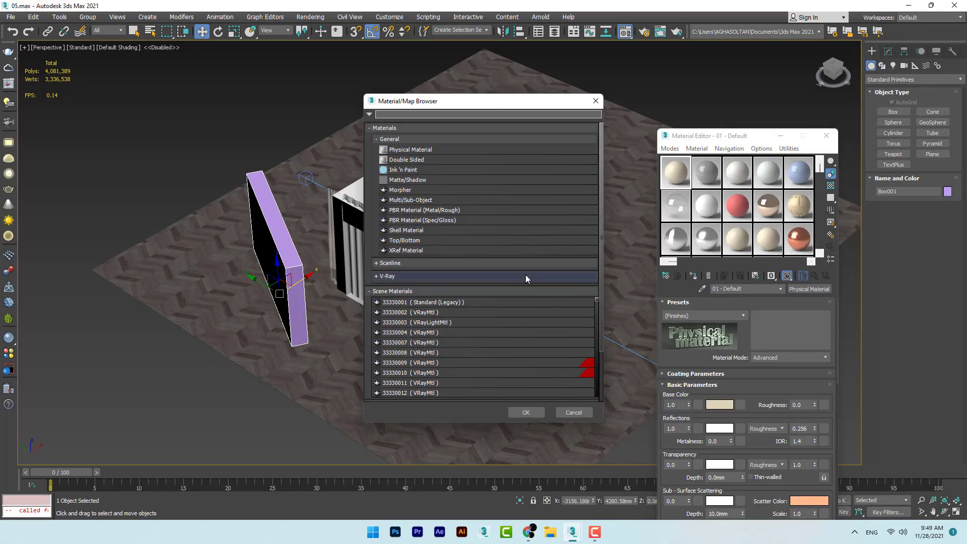
pyautogui.click(509, 276)
pyautogui.scroll(-2, 508, 302)
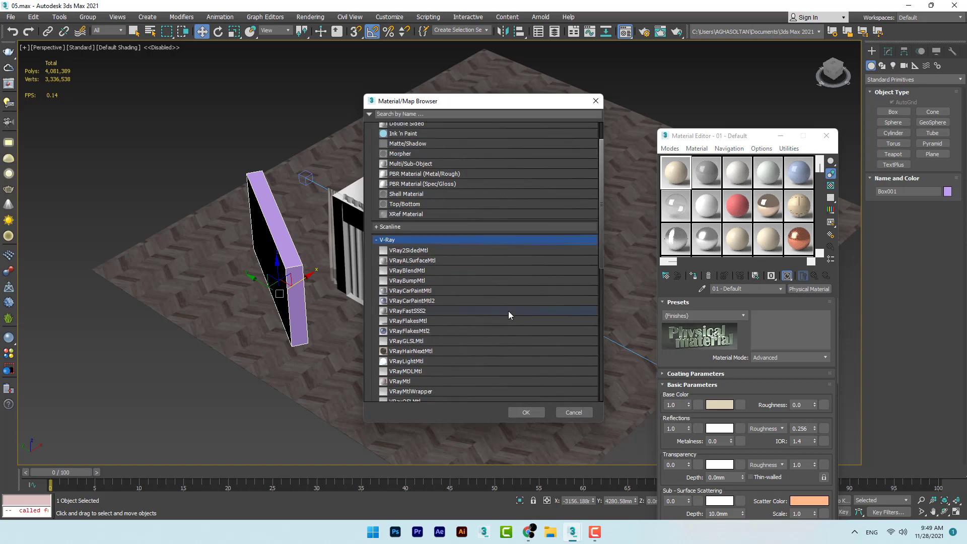
pyautogui.scroll(-2, 464, 383)
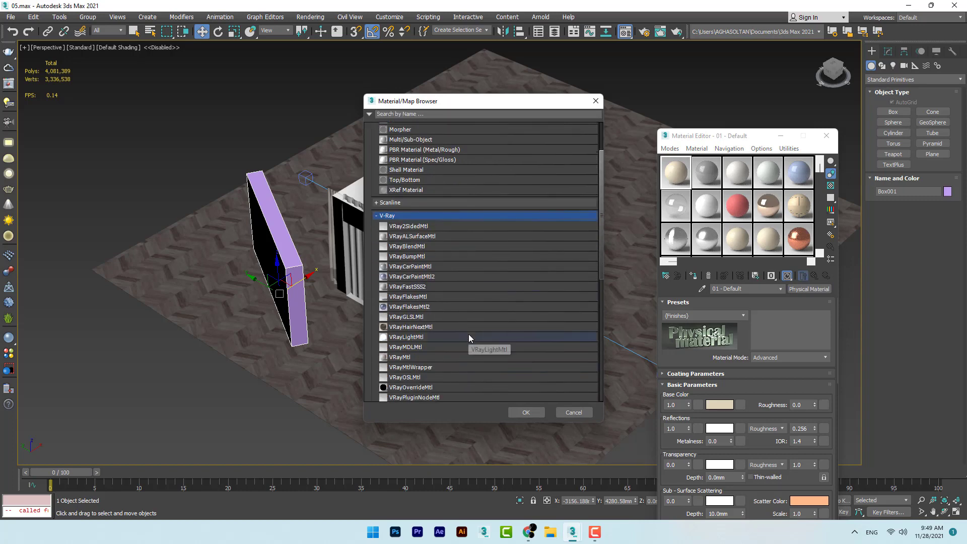
pyautogui.doubleClick(468, 335)
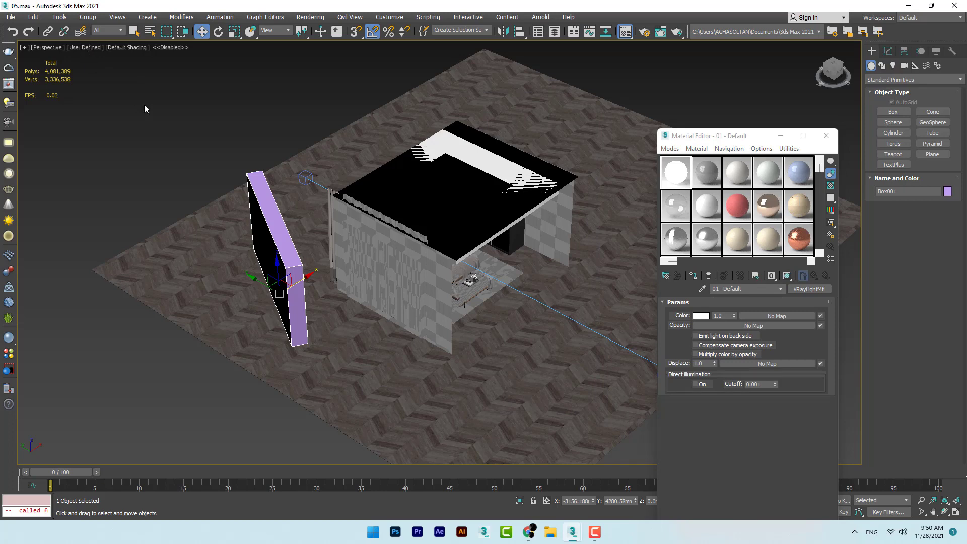
# Set the perspective viewport's quality preset back to Standard
pyautogui.click(84, 48)
pyautogui.click(98, 109)
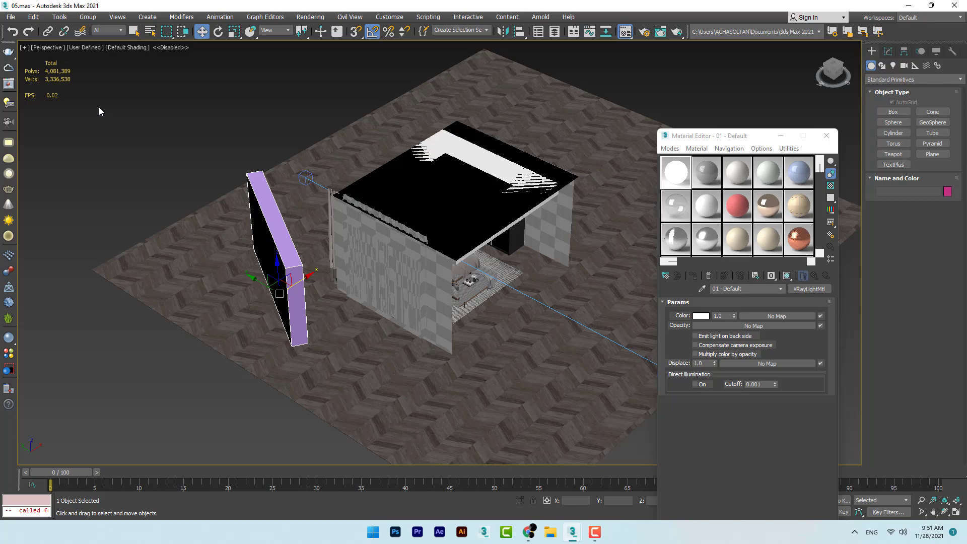
pyautogui.click(216, 100)
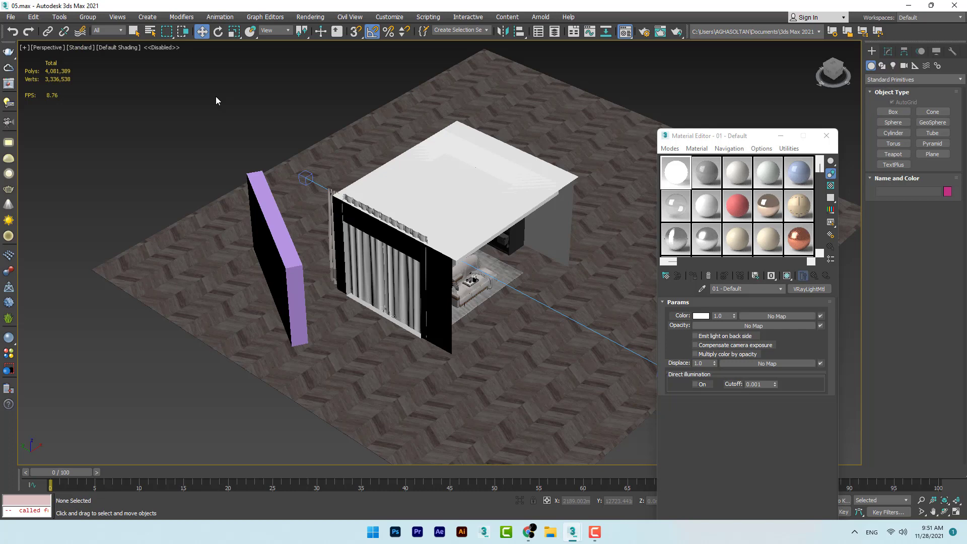
# Select the box and set the light material's color to pale blue, about RGB 191, 217, 255
pyautogui.click(263, 234)
pyautogui.click(701, 316)
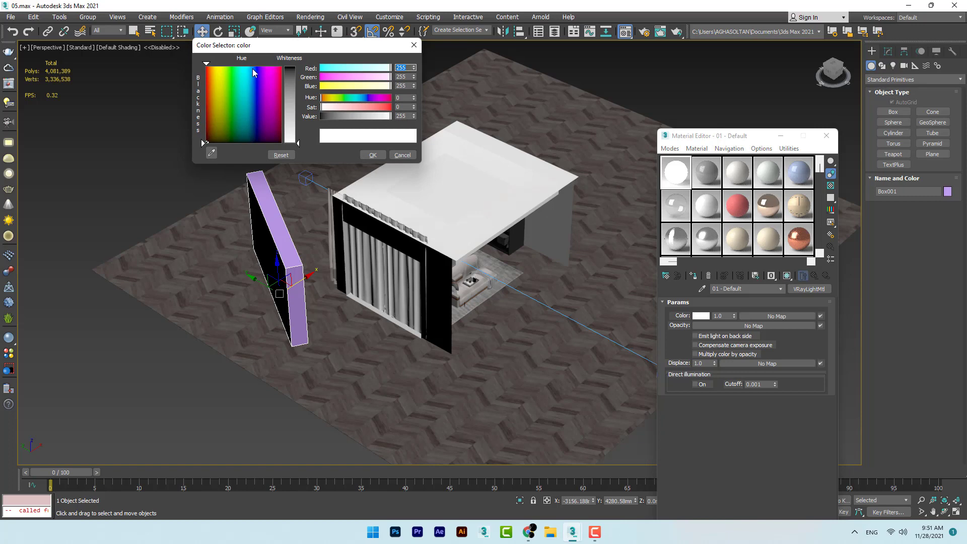
pyautogui.click(253, 69)
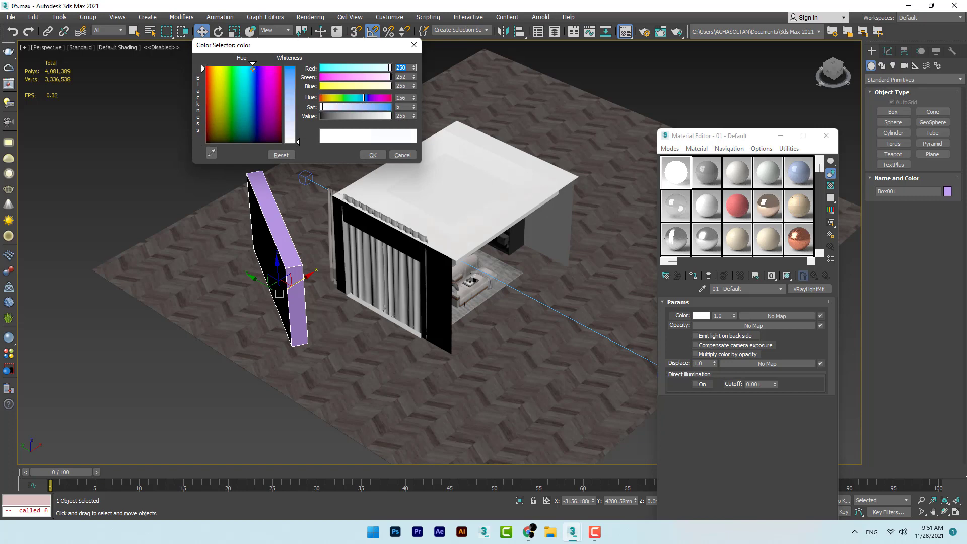
pyautogui.moveTo(298, 141); pyautogui.dragTo(298, 123)
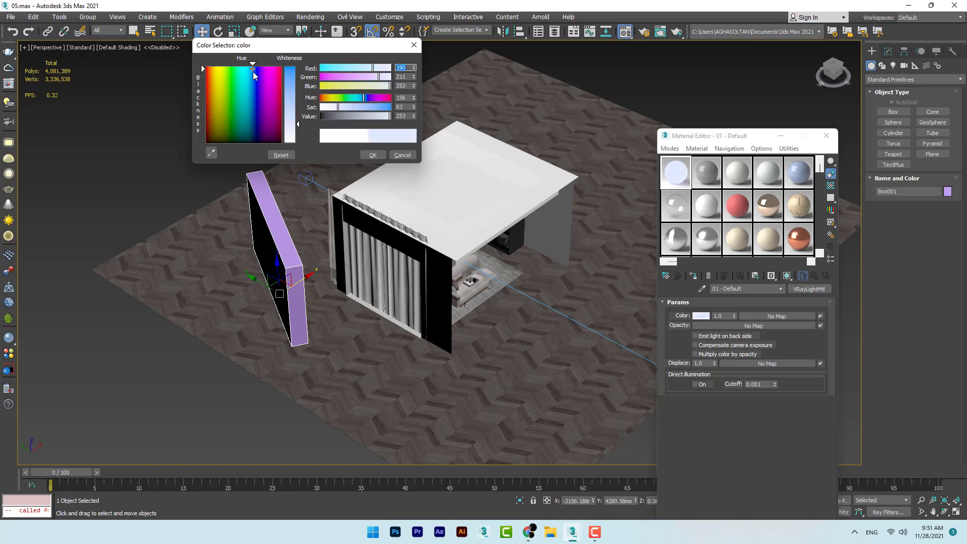
pyautogui.moveTo(253, 72); pyautogui.dragTo(258, 67)
pyautogui.write('255')
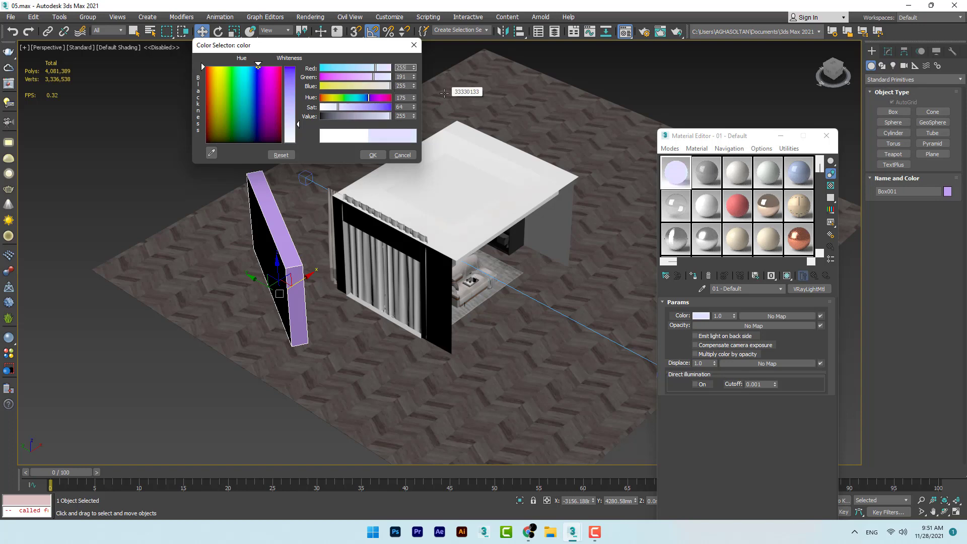
pyautogui.doubleClick(408, 76)
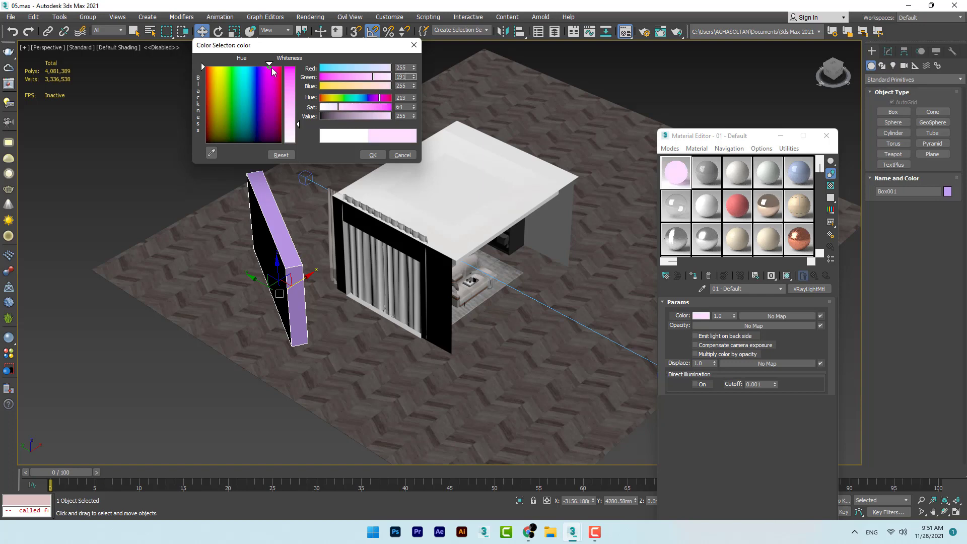
pyautogui.moveTo(272, 70); pyautogui.dragTo(252, 66)
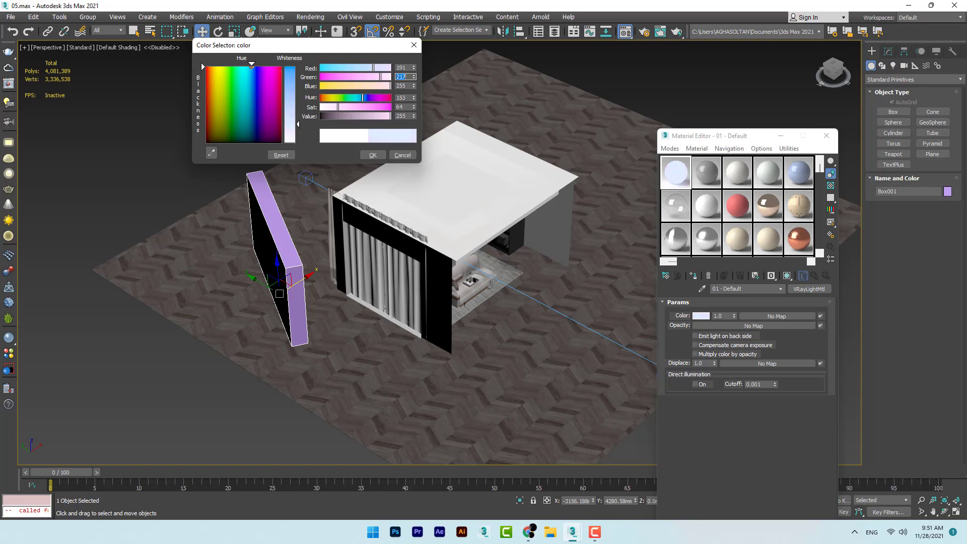
pyautogui.click(372, 154)
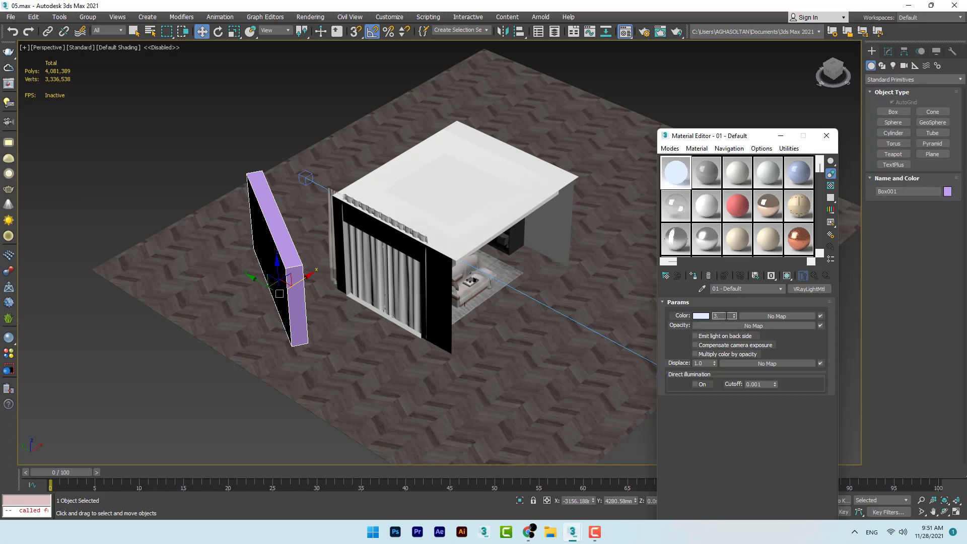
# Set the light material's color multiplier to 3.5 and assign the material to the box outside the window
pyautogui.click(245, 140)
pyautogui.click(280, 248)
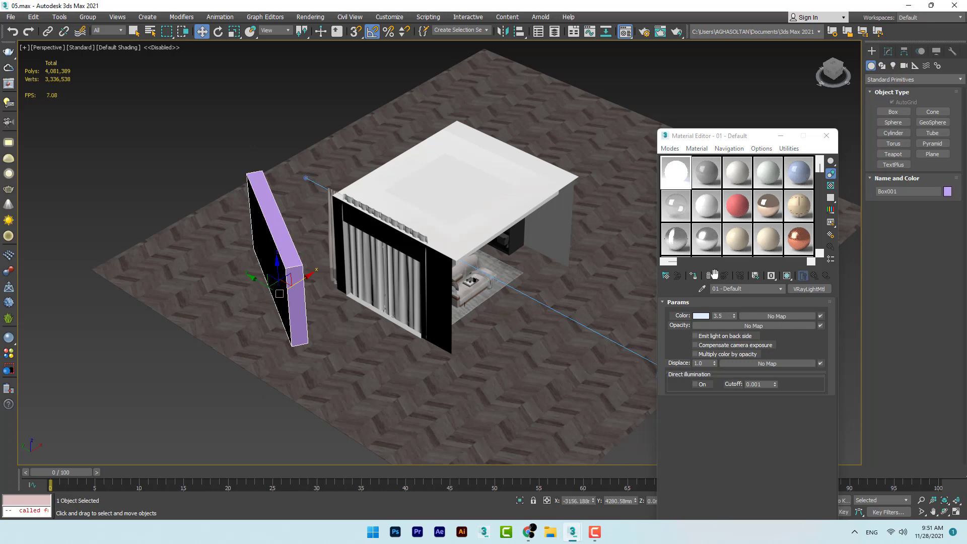
pyautogui.click(693, 275)
pyautogui.click(211, 162)
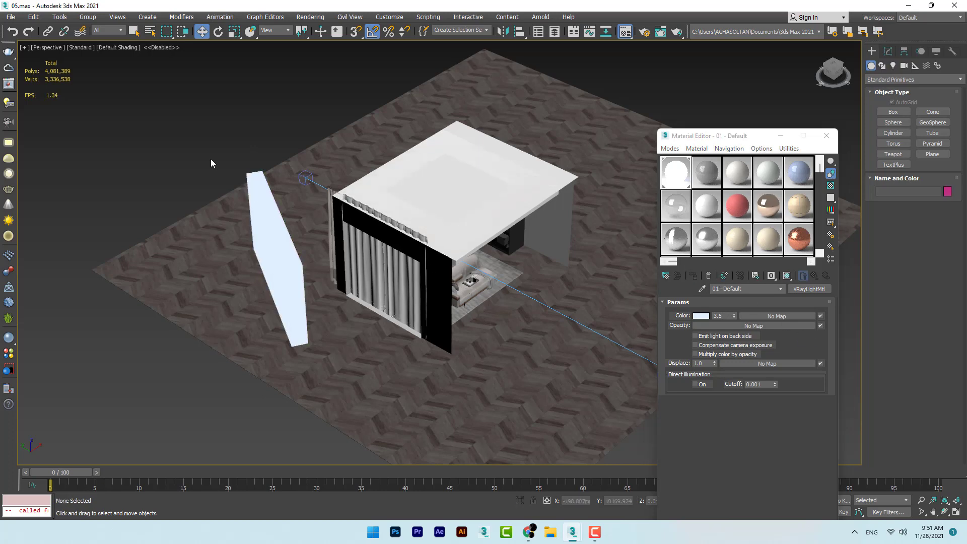
pyautogui.moveTo(212, 162); pyautogui.dragTo(116, 259, button='middle')
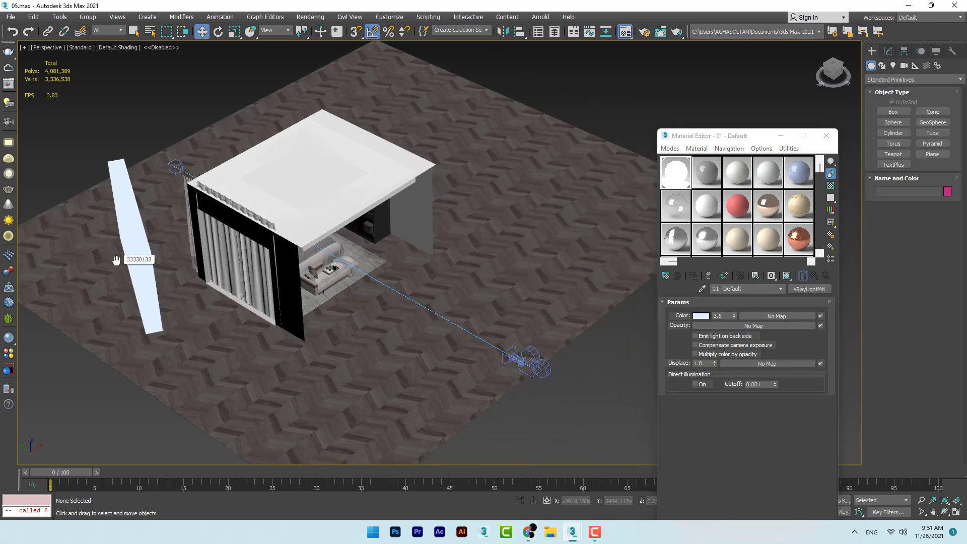
# Look through camera 33330023 and show its safe frames
pyautogui.press('c')
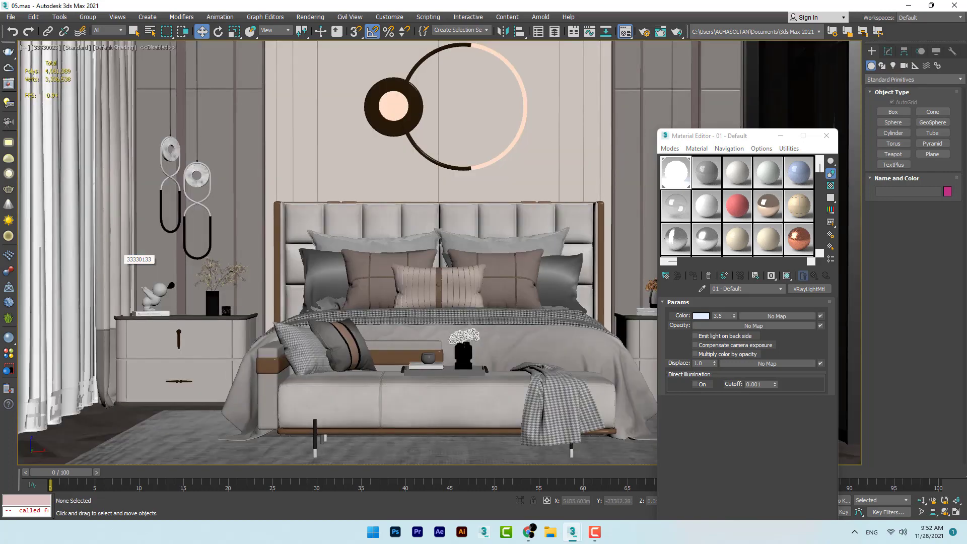
pyautogui.click(41, 48)
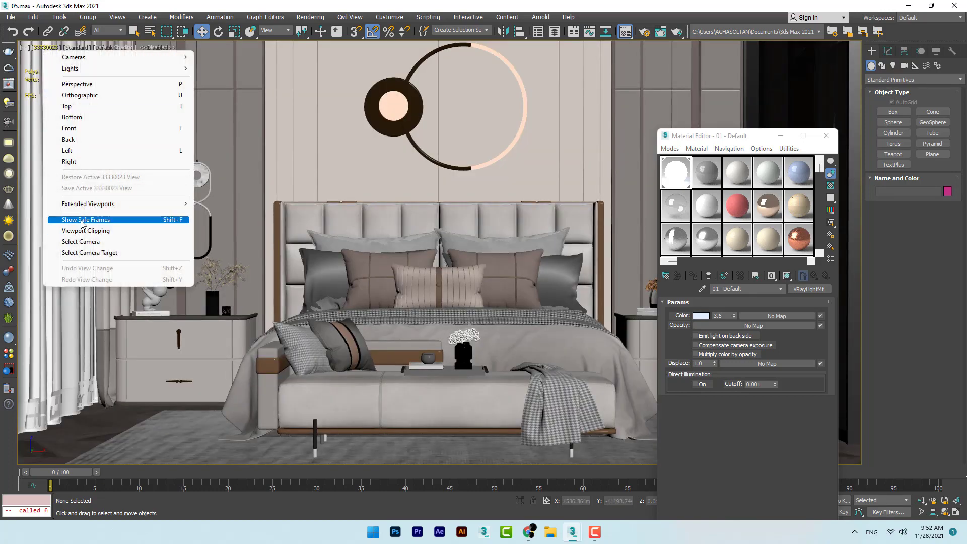
pyautogui.click(83, 220)
pyautogui.moveTo(749, 137); pyautogui.dragTo(813, 107)
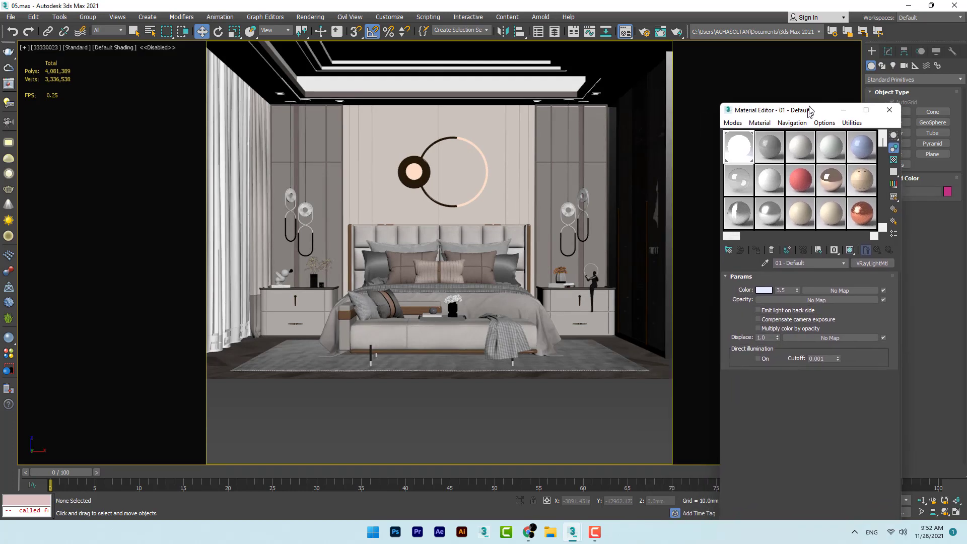
# Render the camera view and close the V-Ray messages window
pyautogui.click(676, 32)
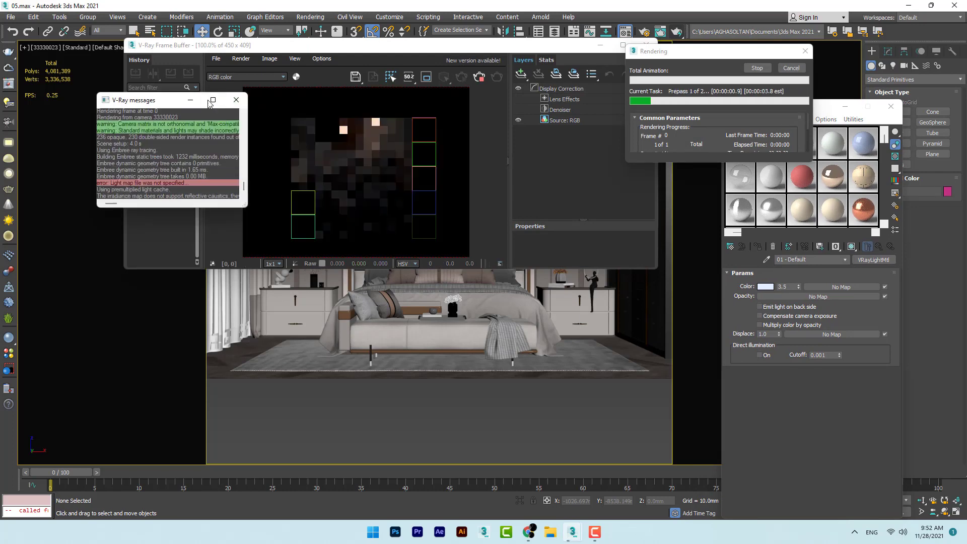
pyautogui.click(235, 100)
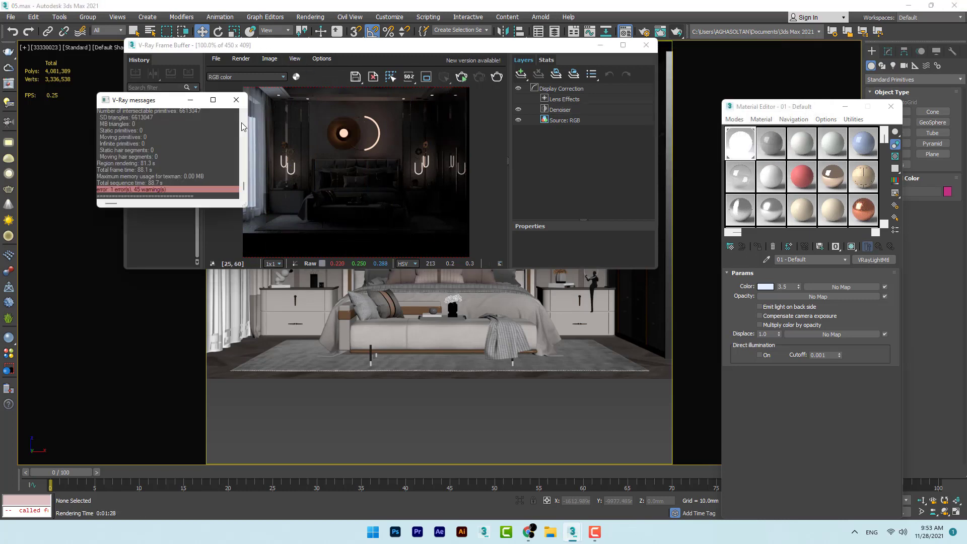
pyautogui.click(236, 100)
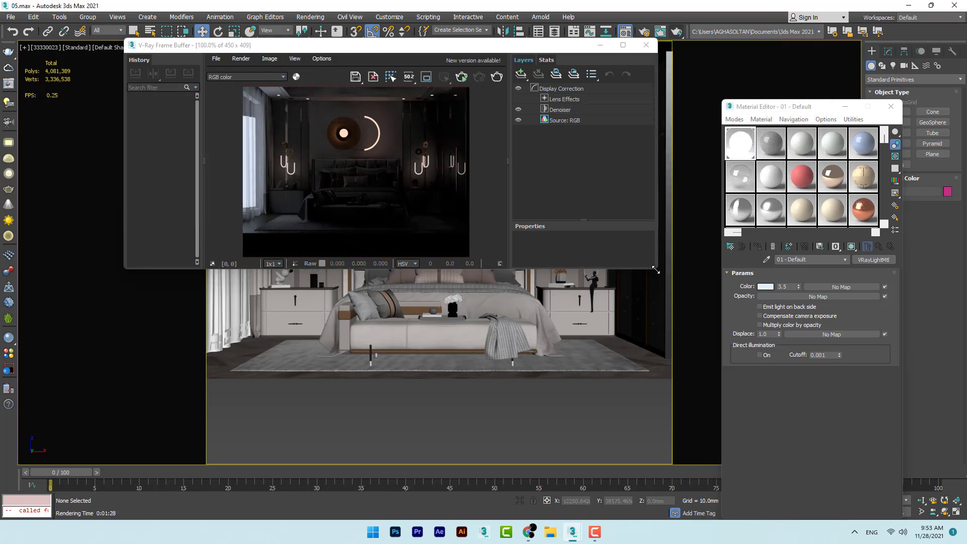
# Enlarge the V-Ray frame buffer, hide its history list and examine the bedroom render at 200%
pyautogui.moveTo(656, 270); pyautogui.dragTo(811, 445)
pyautogui.scroll(1, 415, 281)
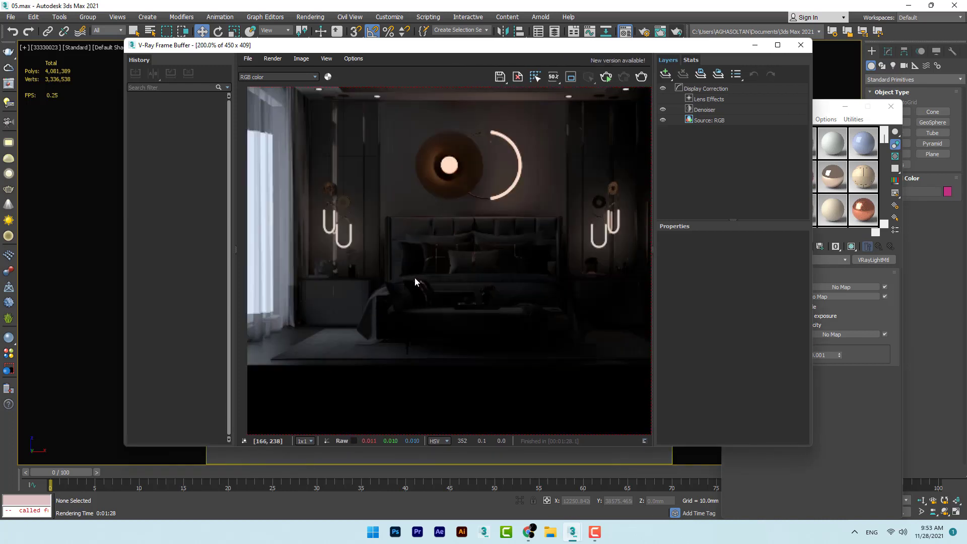
pyautogui.scroll(-1, 403, 283)
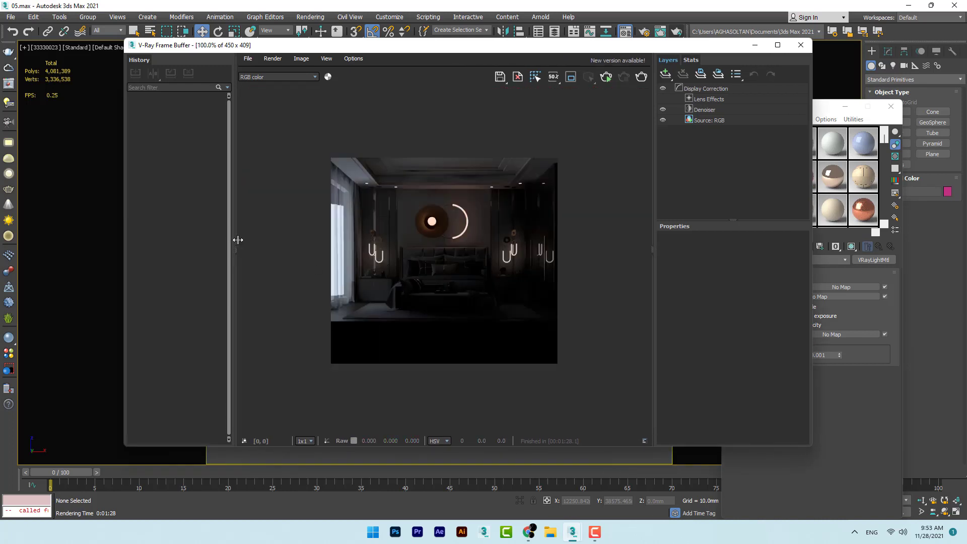
pyautogui.moveTo(237, 240); pyautogui.dragTo(116, 233)
pyautogui.scroll(1, 425, 247)
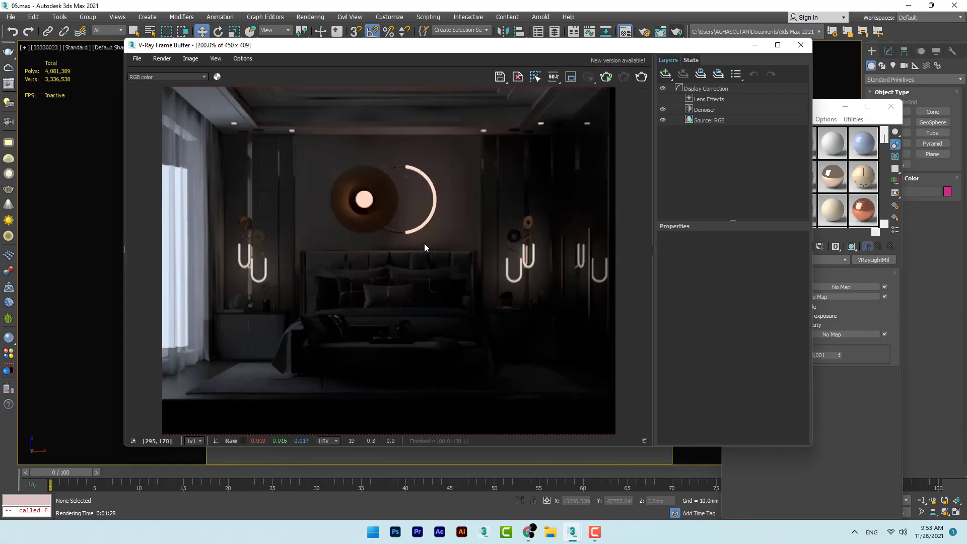
# Hide the frame buffer's layers and properties area, fit its window around the render and minimize it
pyautogui.moveTo(378, 49); pyautogui.dragTo(280, 37)
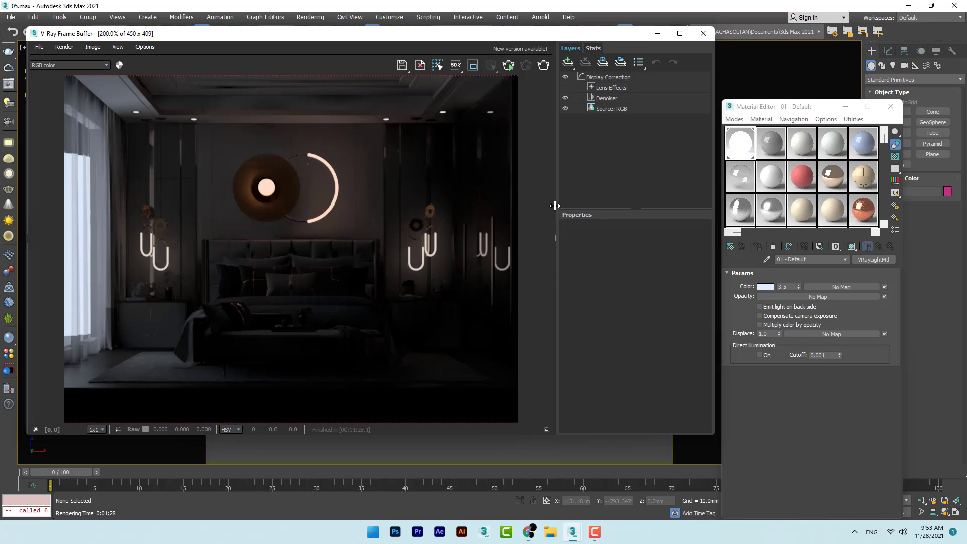
pyautogui.moveTo(555, 206); pyautogui.dragTo(490, 180)
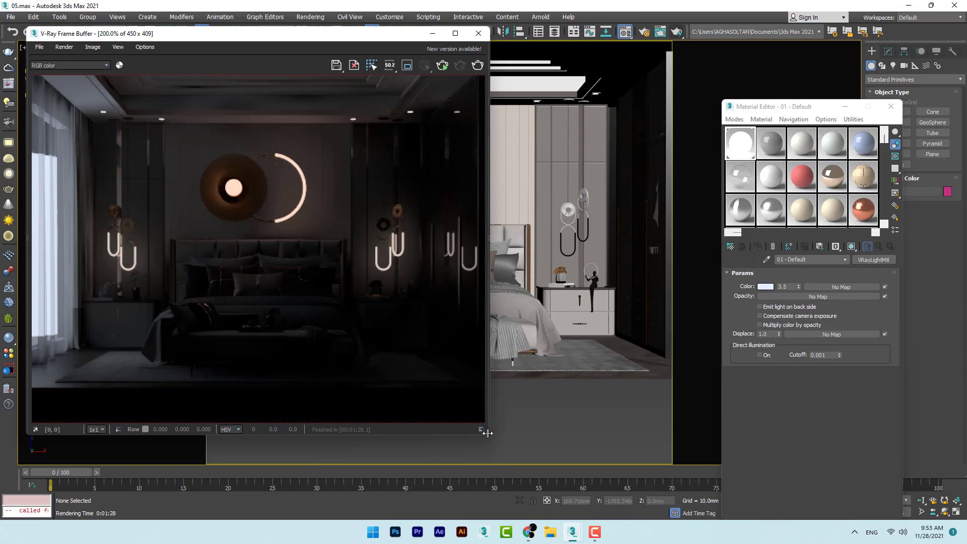
pyautogui.moveTo(490, 436); pyautogui.dragTo(492, 465)
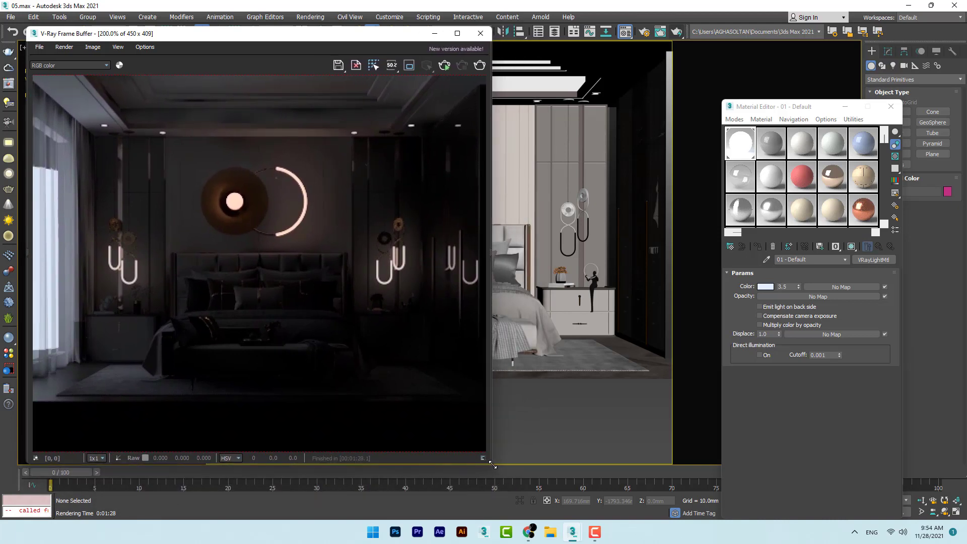
pyautogui.moveTo(258, 37); pyautogui.dragTo(424, 71)
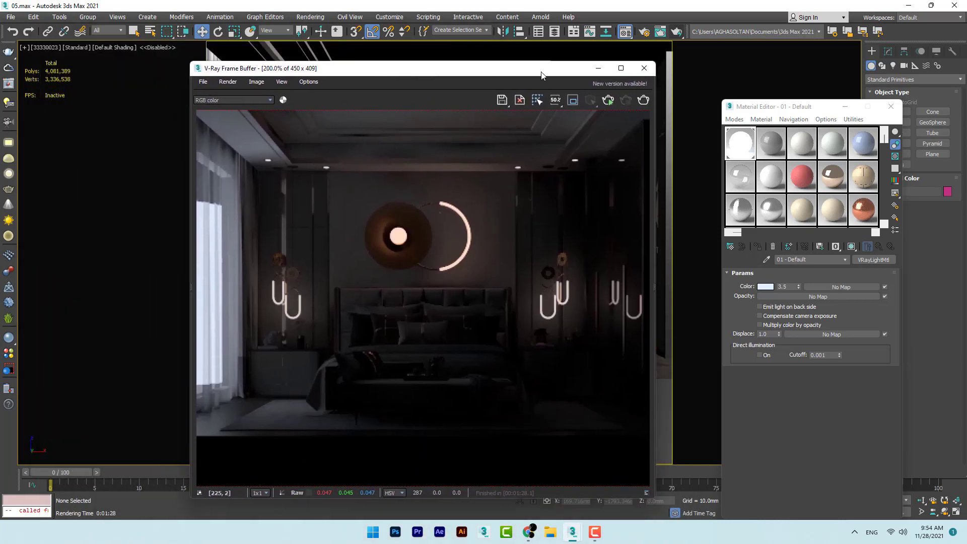
pyautogui.click(597, 69)
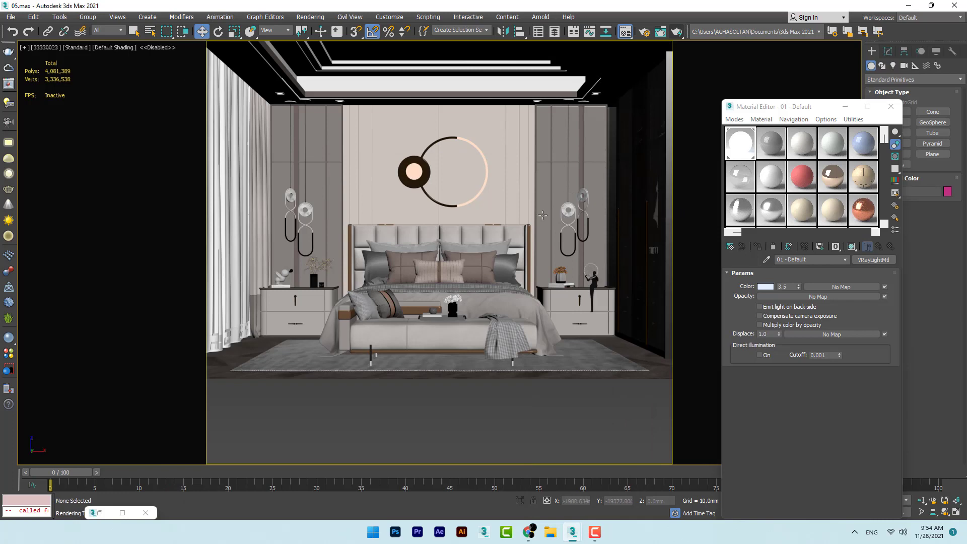
# Switch back to the perspective view and face the curtained window wall from outside
pyautogui.press('p')
pyautogui.scroll(-10, 420, 146)
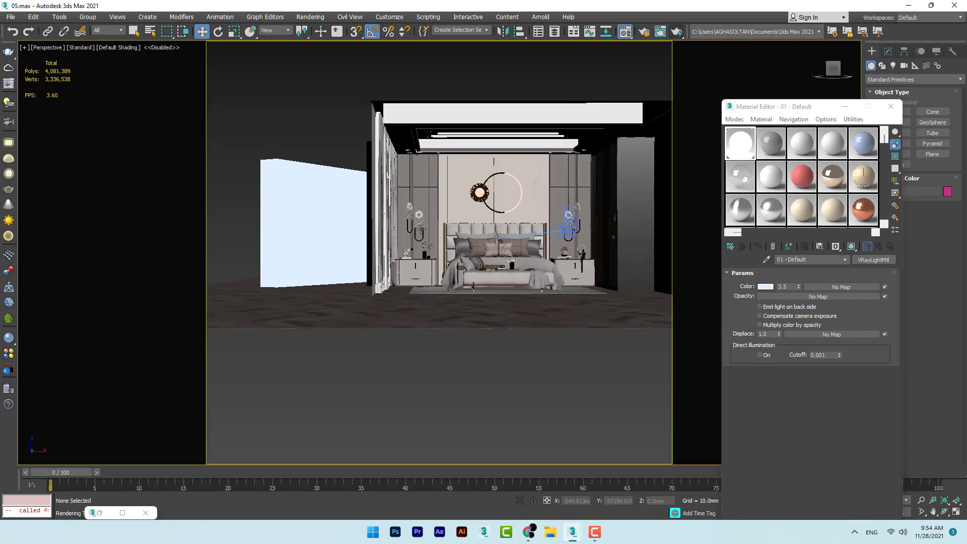
pyautogui.keyDown('alt'); pyautogui.moveTo(409, 235); pyautogui.dragTo(183, 238, button='middle'); pyautogui.keyUp('alt')
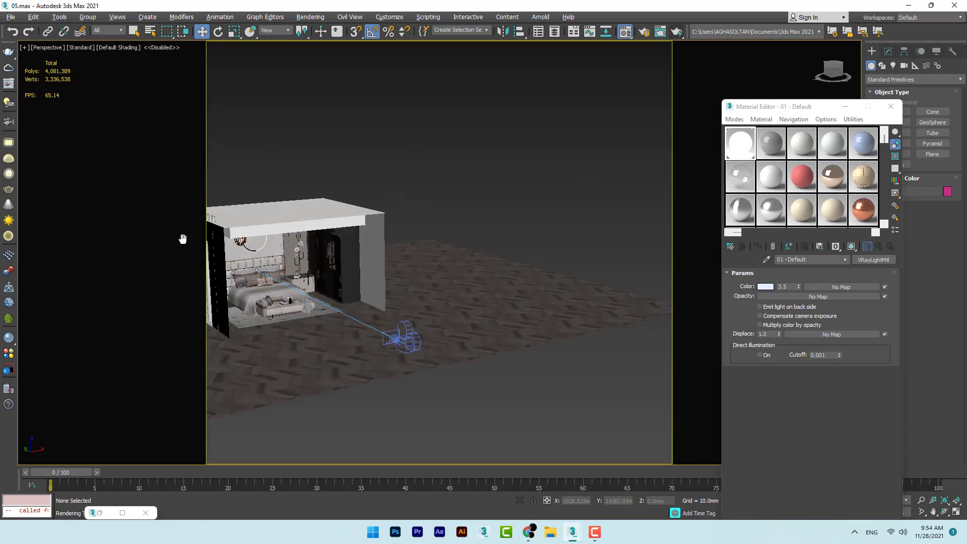
pyautogui.keyDown('alt'); pyautogui.moveTo(378, 236); pyautogui.dragTo(362, 254, button='middle'); pyautogui.keyUp('alt')
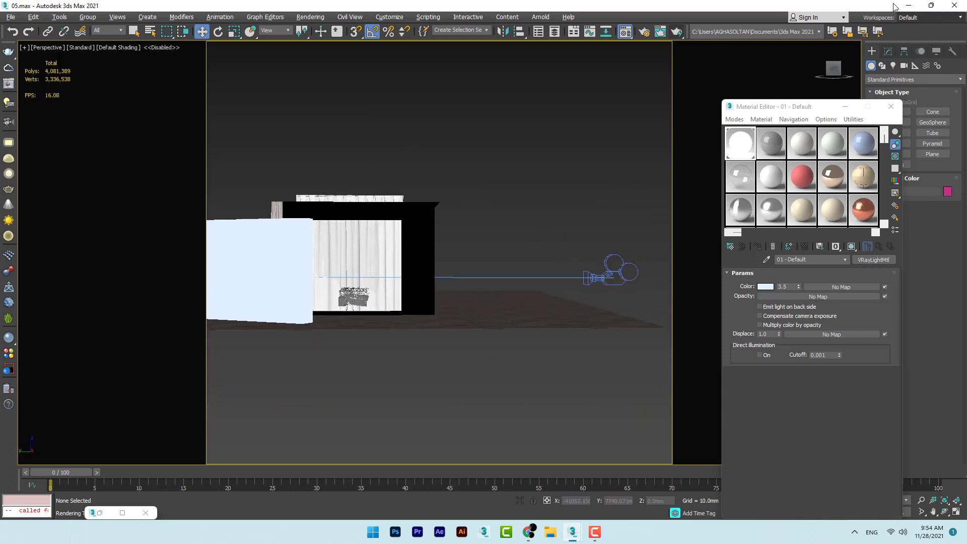
pyautogui.moveTo(808, 108); pyautogui.dragTo(718, 106)
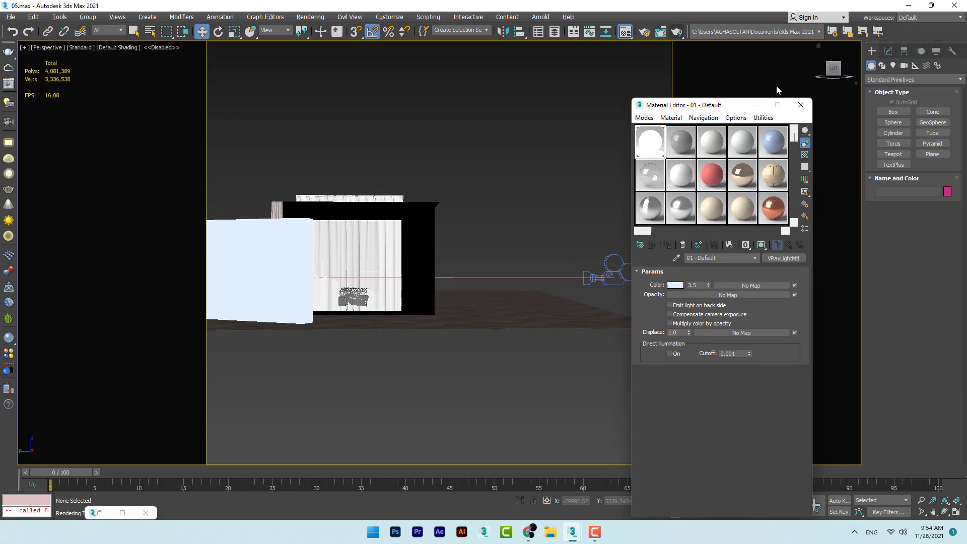
# Create a sphere-type VRayLight with a radius of about 530 mm beside the top of the window wall
pyautogui.click(887, 51)
pyautogui.click(869, 52)
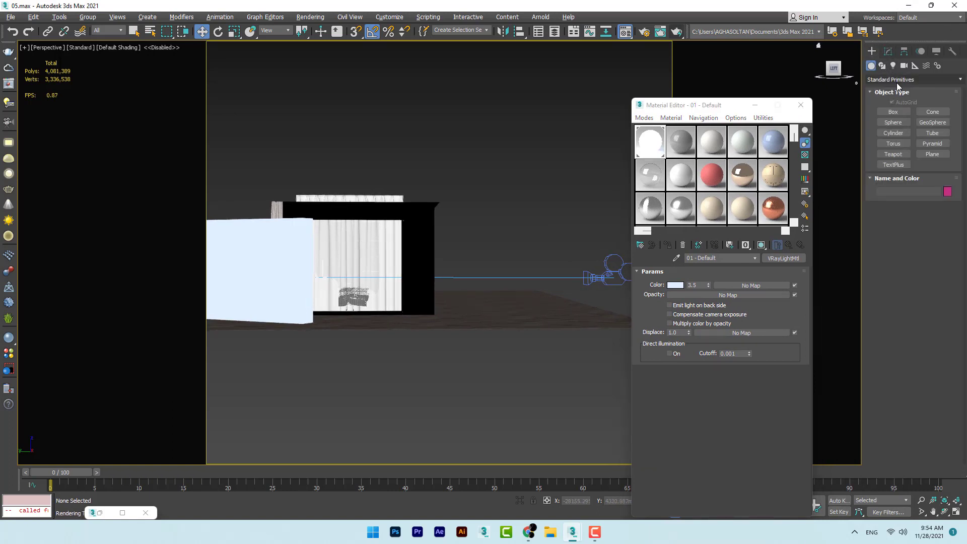
pyautogui.click(892, 66)
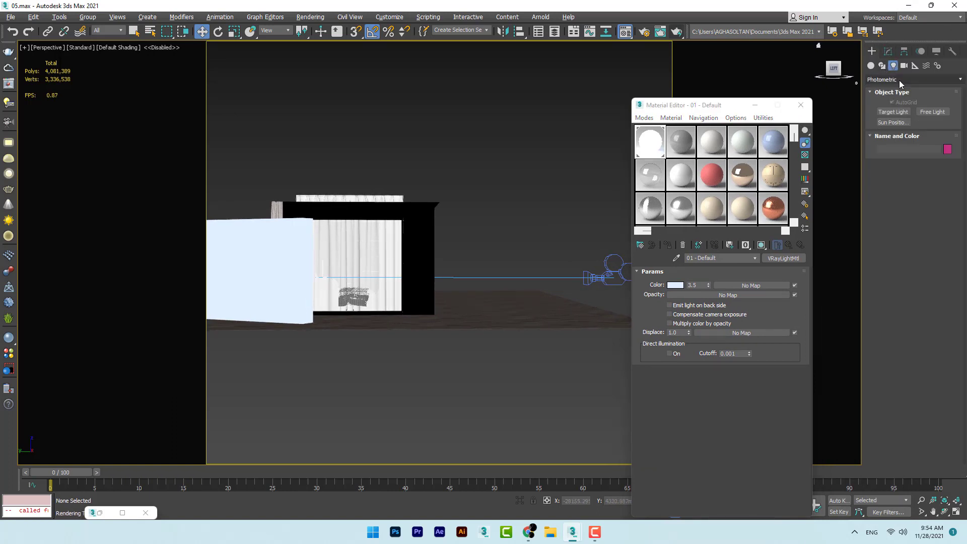
pyautogui.click(901, 80)
pyautogui.click(894, 112)
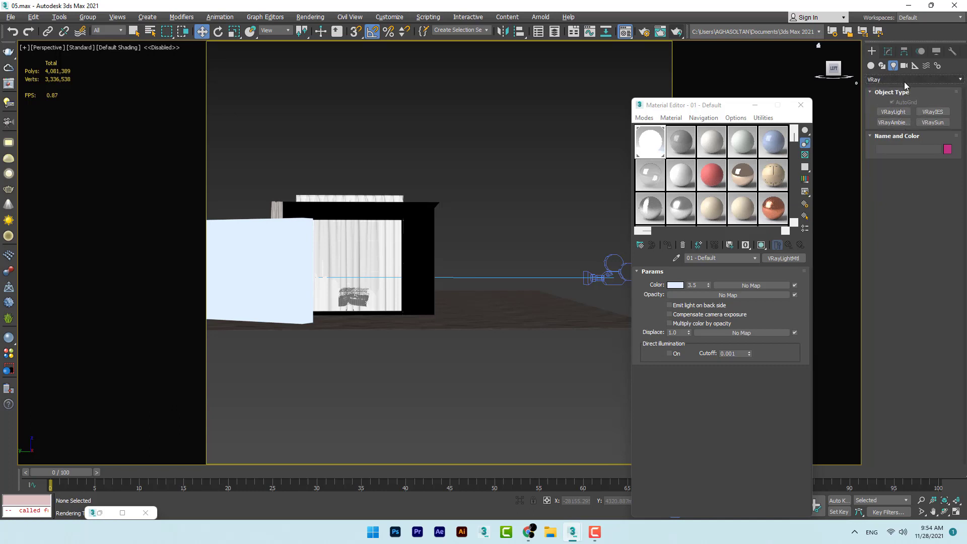
pyautogui.click(893, 112)
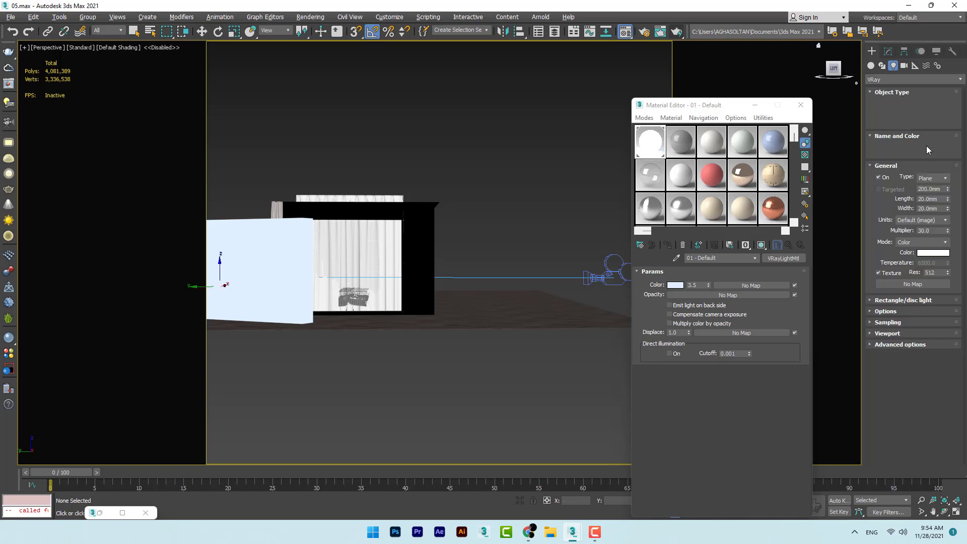
pyautogui.click(934, 179)
pyautogui.click(933, 201)
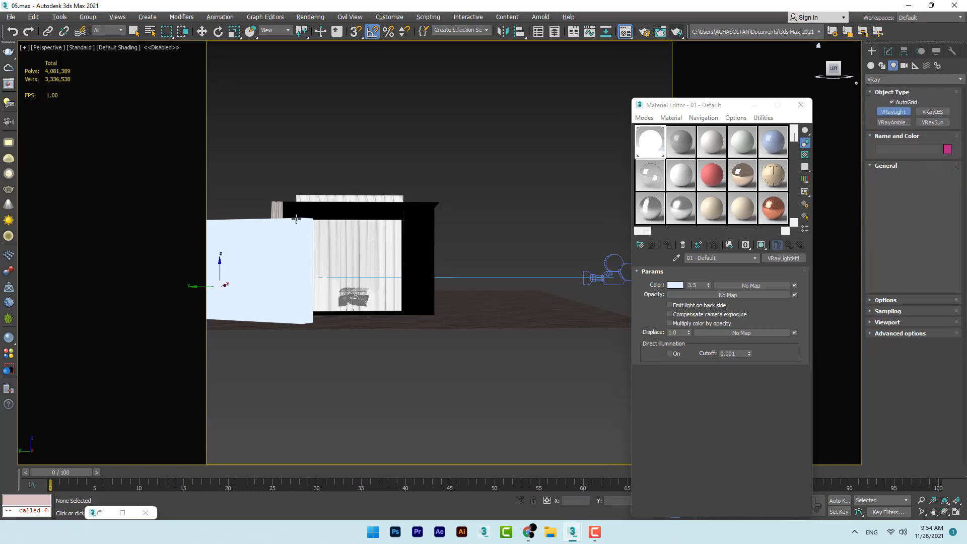
pyautogui.moveTo(413, 216); pyautogui.dragTo(425, 229)
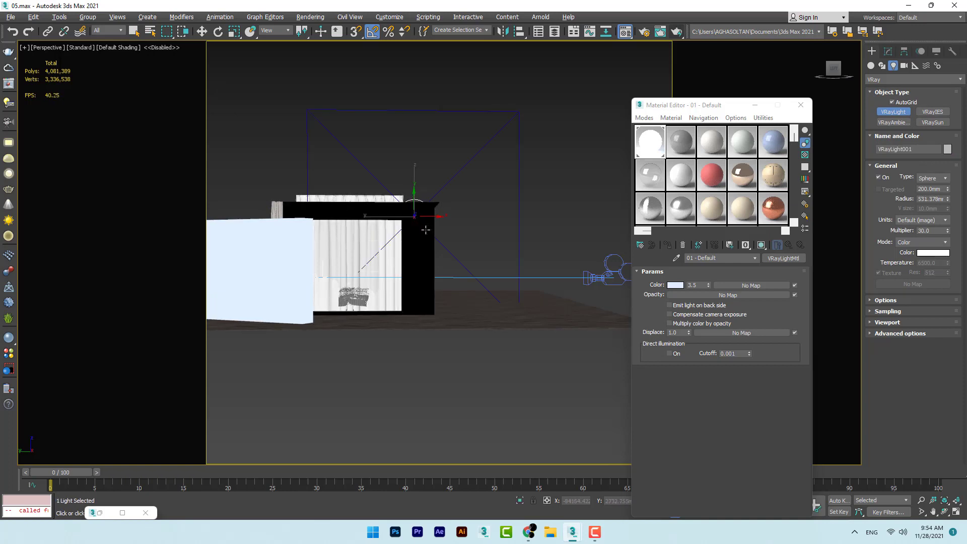
# Move the sphere light toward the room in the front view, to about X -4473 mm near the light box's upper edge
pyautogui.click(202, 31)
pyautogui.keyDown('alt'); pyautogui.moveTo(377, 201); pyautogui.dragTo(356, 216, button='middle'); pyautogui.keyUp('alt')
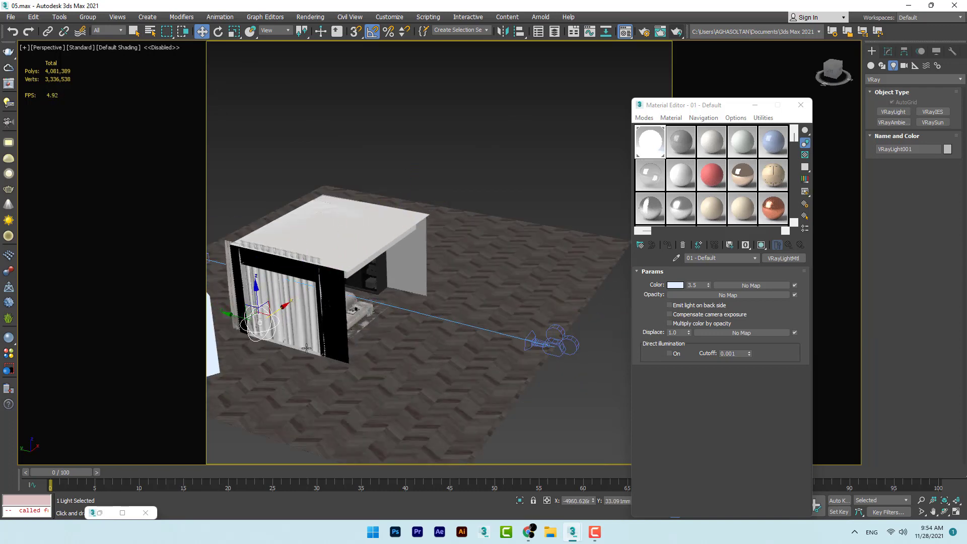
pyautogui.keyDown('alt'); pyautogui.moveTo(403, 232); pyautogui.dragTo(475, 245, button='middle'); pyautogui.keyUp('alt')
pyautogui.scroll(4, 392, 201)
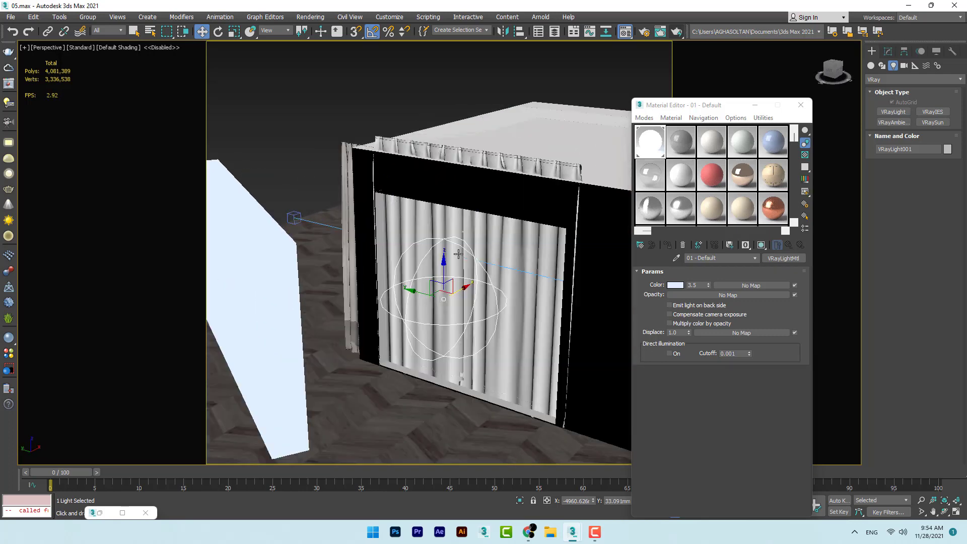
pyautogui.keyDown('alt'); pyautogui.moveTo(448, 274); pyautogui.dragTo(623, 300, button='middle'); pyautogui.keyUp('alt')
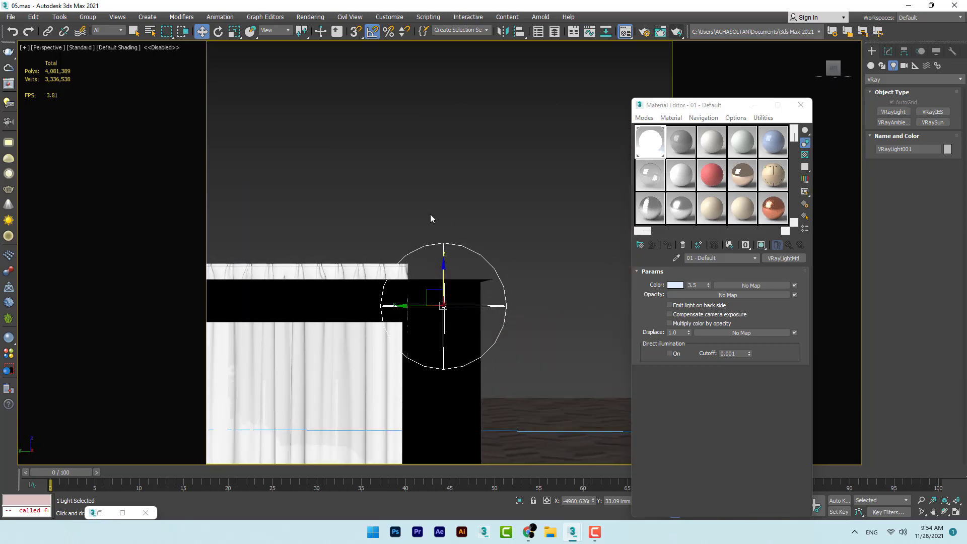
pyautogui.click(955, 511)
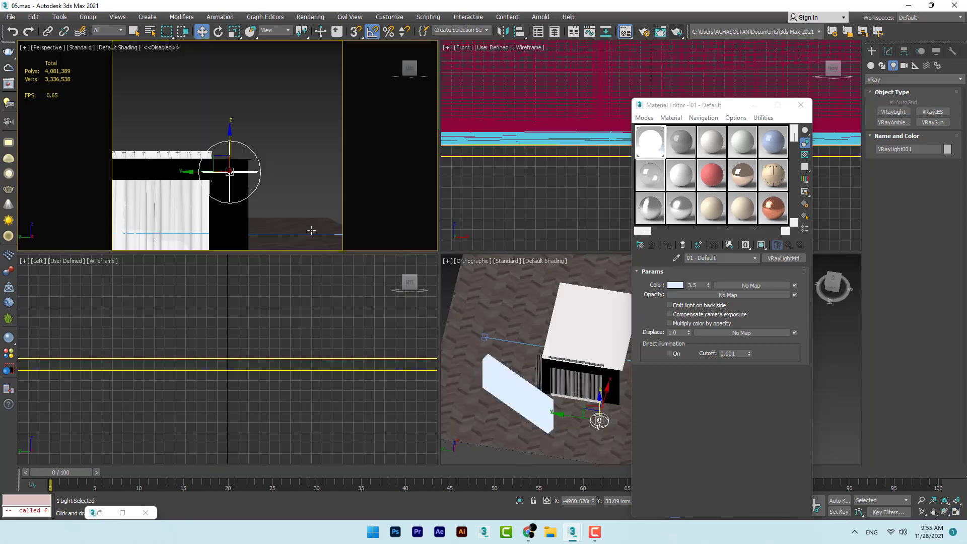
pyautogui.keyDown('alt'); pyautogui.moveTo(229, 150); pyautogui.dragTo(248, 142, button='middle'); pyautogui.keyUp('alt')
pyautogui.scroll(-10, 613, 153)
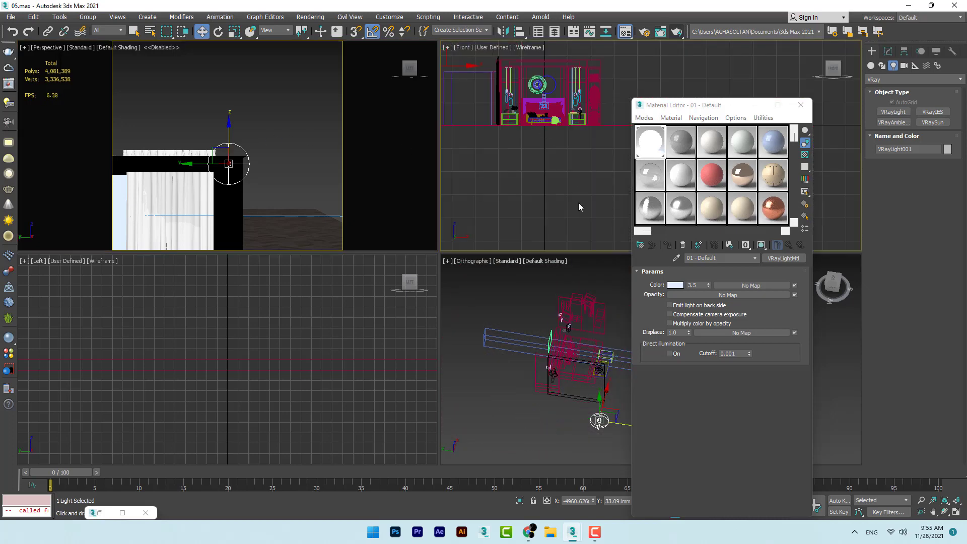
pyautogui.scroll(5, 578, 202)
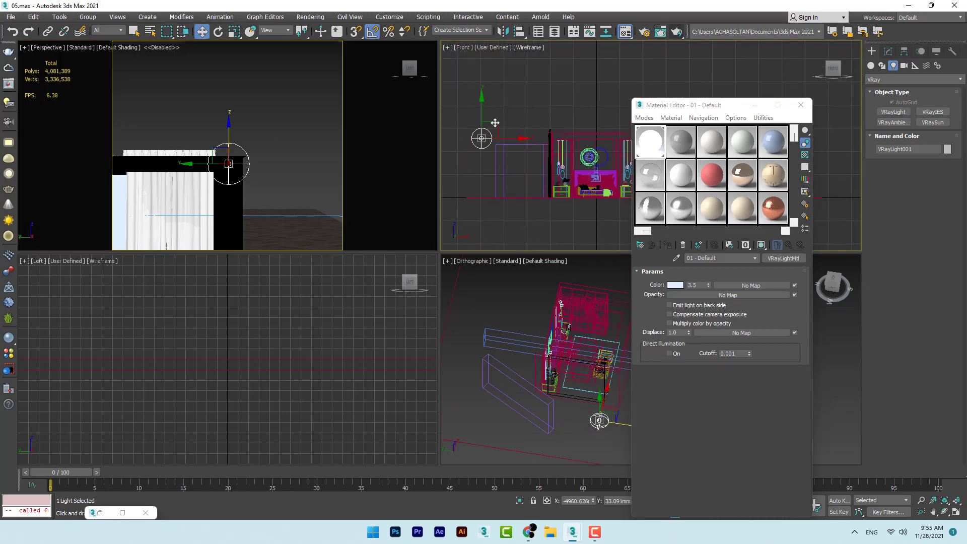
pyautogui.moveTo(495, 123); pyautogui.dragTo(506, 126)
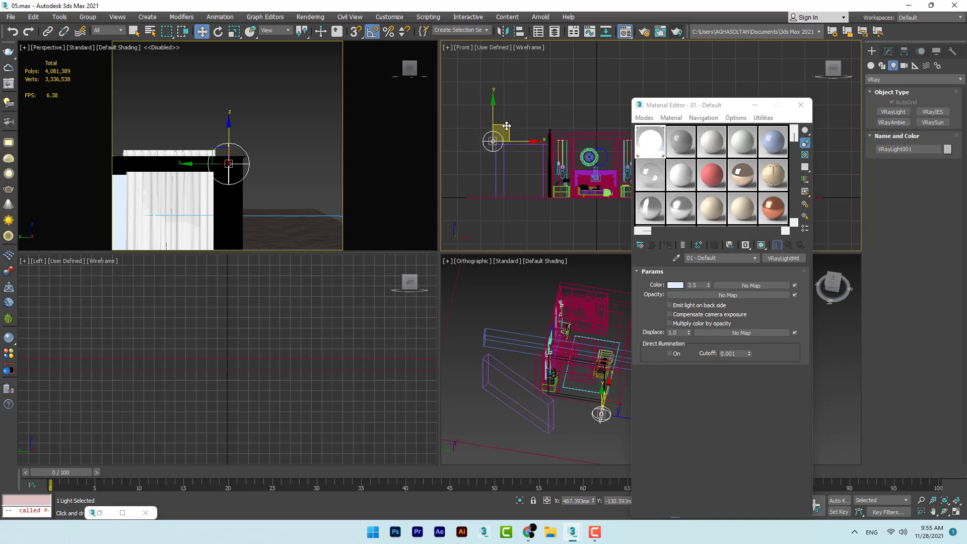
# Set the sphere light's radius to 485 mm and its multiplier to 800
pyautogui.rightClick(570, 346)
pyautogui.click(955, 512)
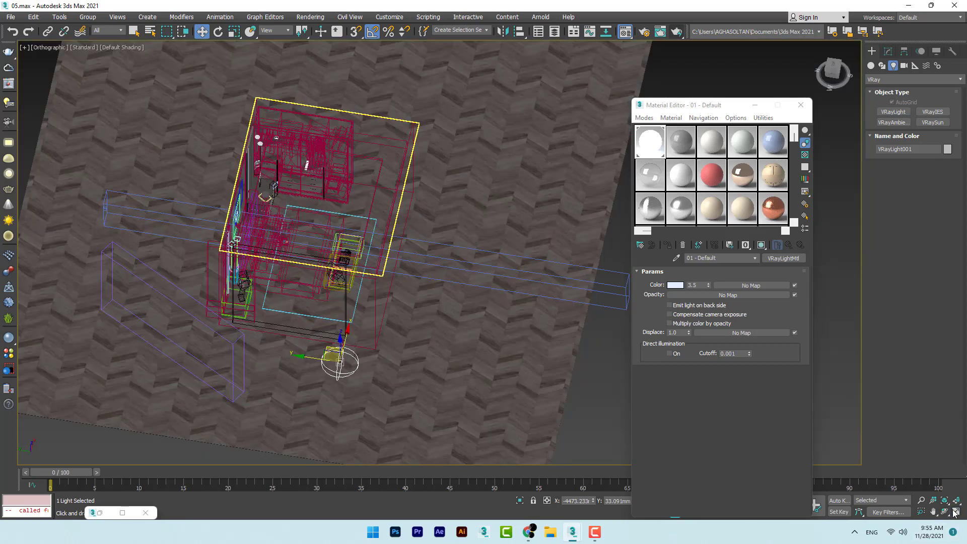
pyautogui.keyDown('alt'); pyautogui.moveTo(239, 257); pyautogui.dragTo(353, 209, button='middle'); pyautogui.keyUp('alt')
pyautogui.moveTo(458, 436); pyautogui.dragTo(511, 322, button='middle')
pyautogui.moveTo(511, 322); pyautogui.dragTo(433, 342, button='middle')
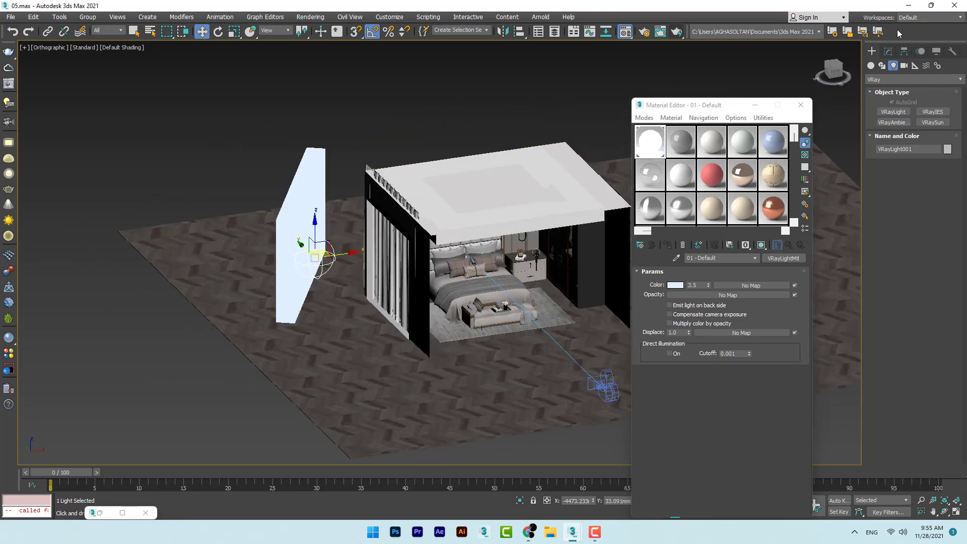
pyautogui.click(887, 51)
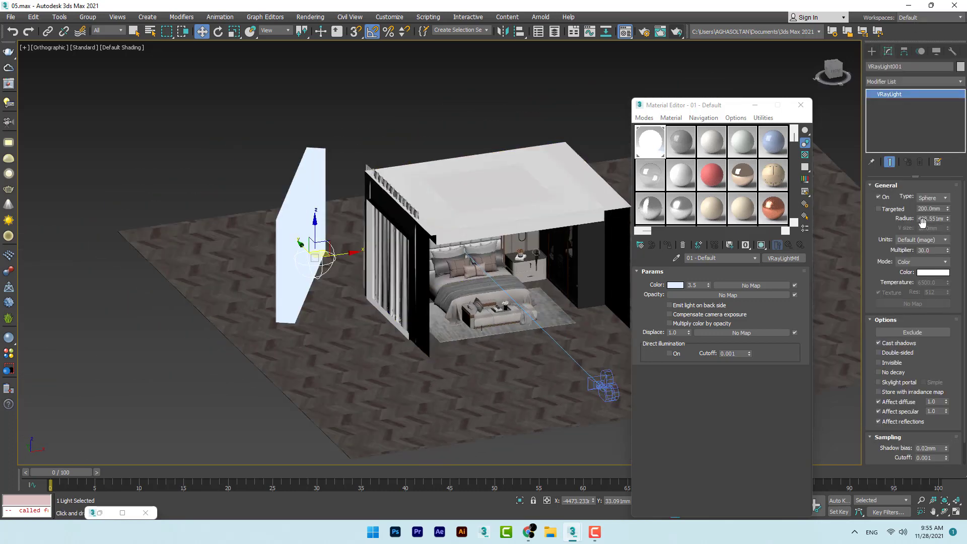
pyautogui.doubleClick(921, 219)
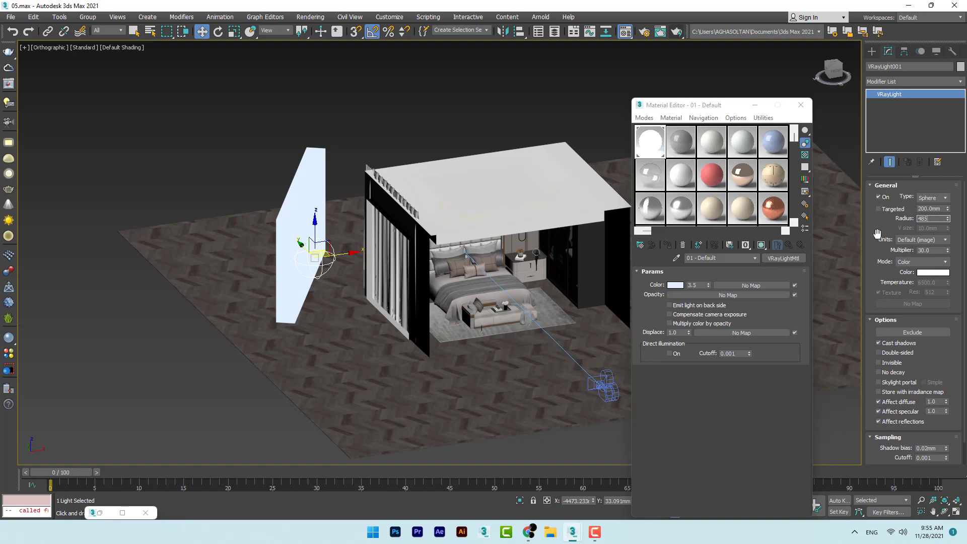
pyautogui.write('485')
pyautogui.press('Return')
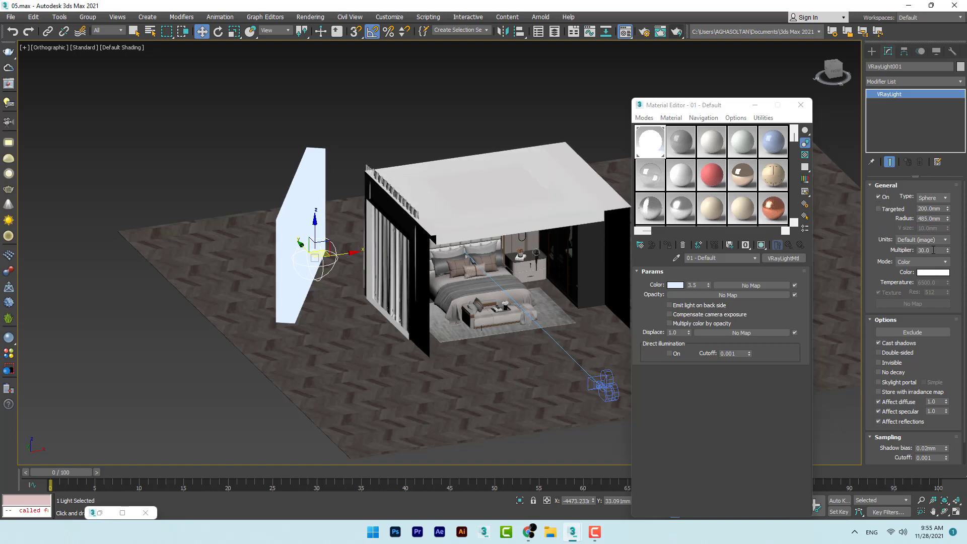
pyautogui.doubleClick(932, 250)
pyautogui.write('800')
pyautogui.press('Return')
# Make the sphere light invisible, turn off its effect on reflections, and deselect it
pyautogui.click(884, 320)
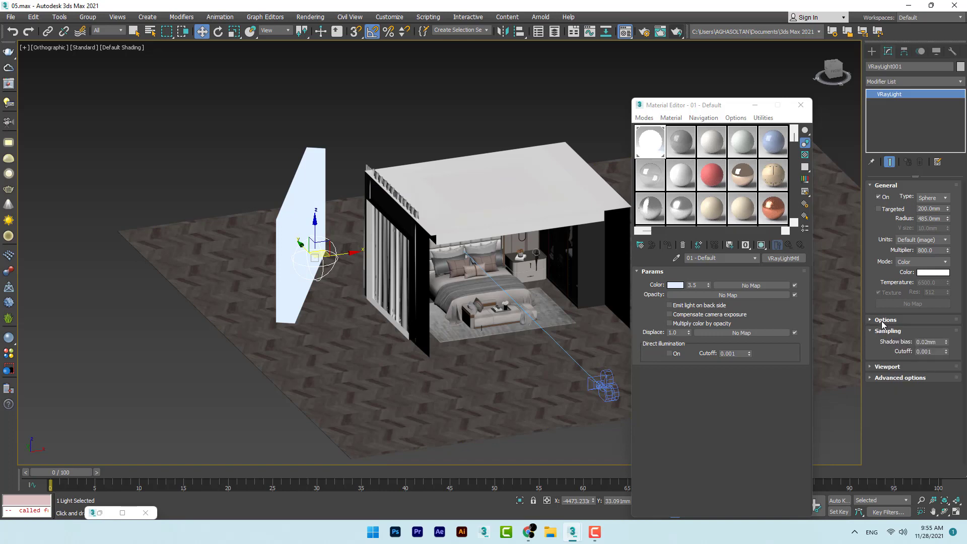
pyautogui.click(875, 331)
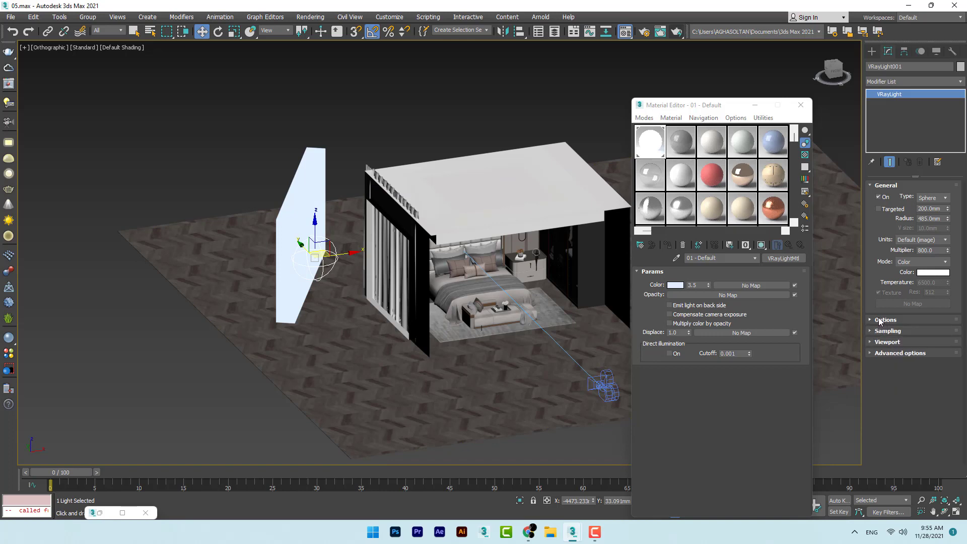
pyautogui.click(879, 320)
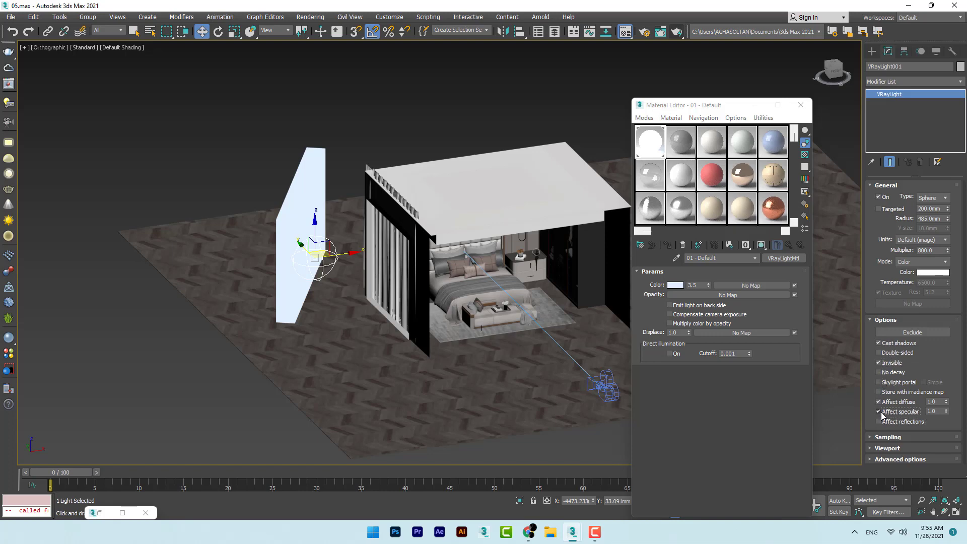
pyautogui.click(380, 92)
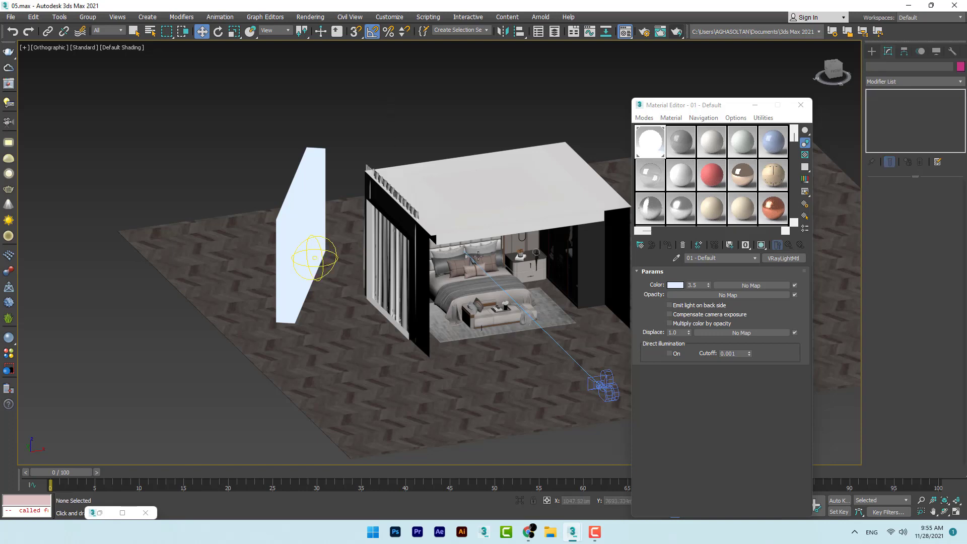
# Switch to the bedroom camera view and run a test render in the V-Ray frame buffer
pyautogui.click(46, 48)
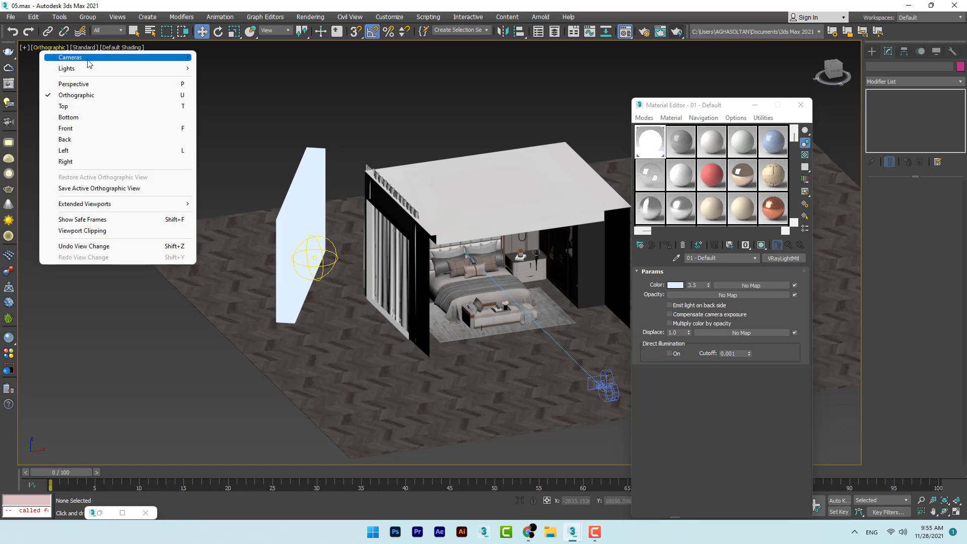
pyautogui.moveTo(88, 62)
pyautogui.click(228, 57)
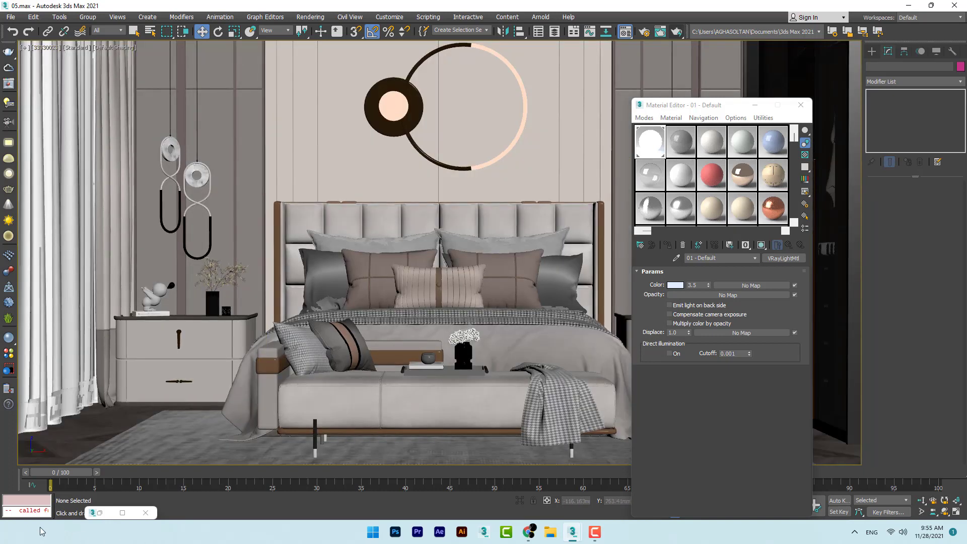
pyautogui.click(99, 512)
pyautogui.click(638, 104)
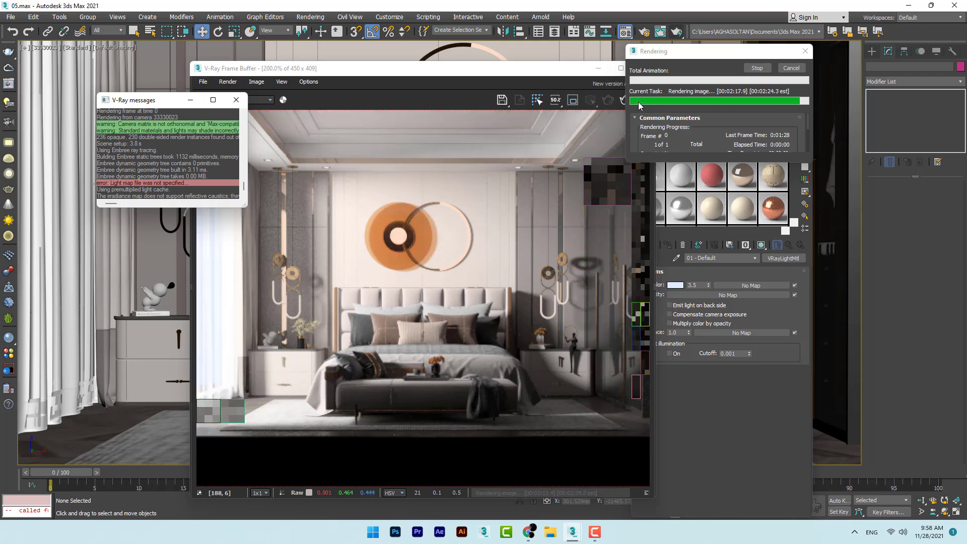
# Close the V-Ray messages, the frame buffer and the Material Editor
pyautogui.click(236, 99)
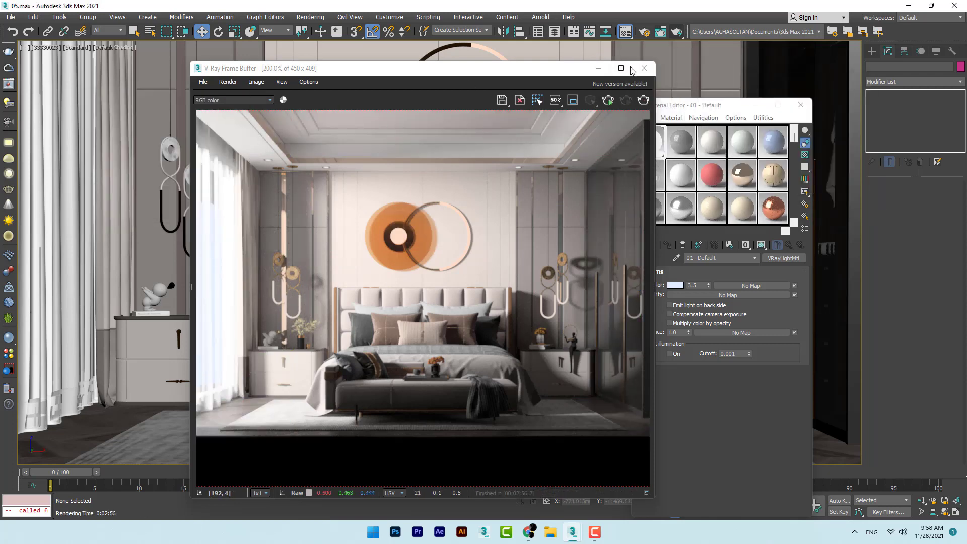
pyautogui.click(644, 68)
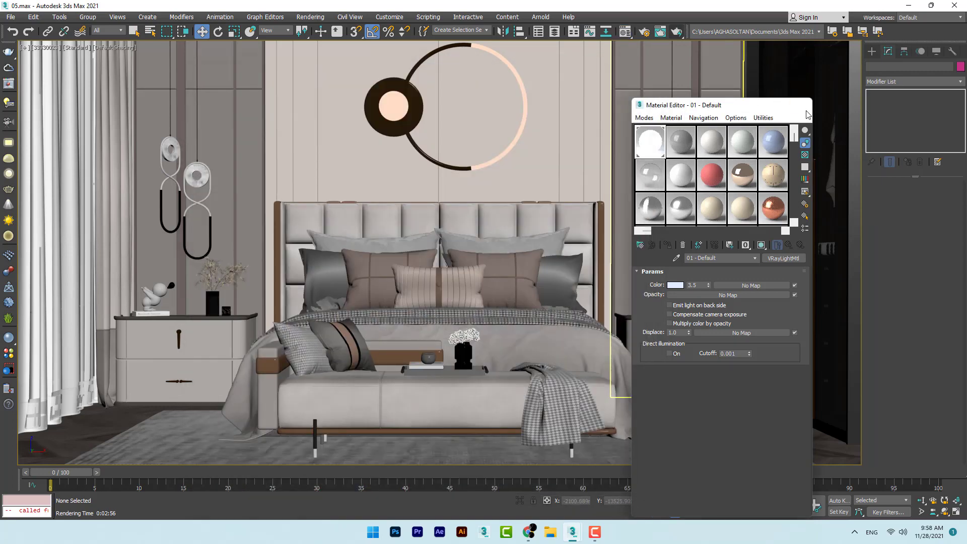
pyautogui.click(800, 105)
# Create a plane VRayLight of about 1419 by 1037 mm in front of the white curtain, working in the perspective view
pyautogui.press('p')
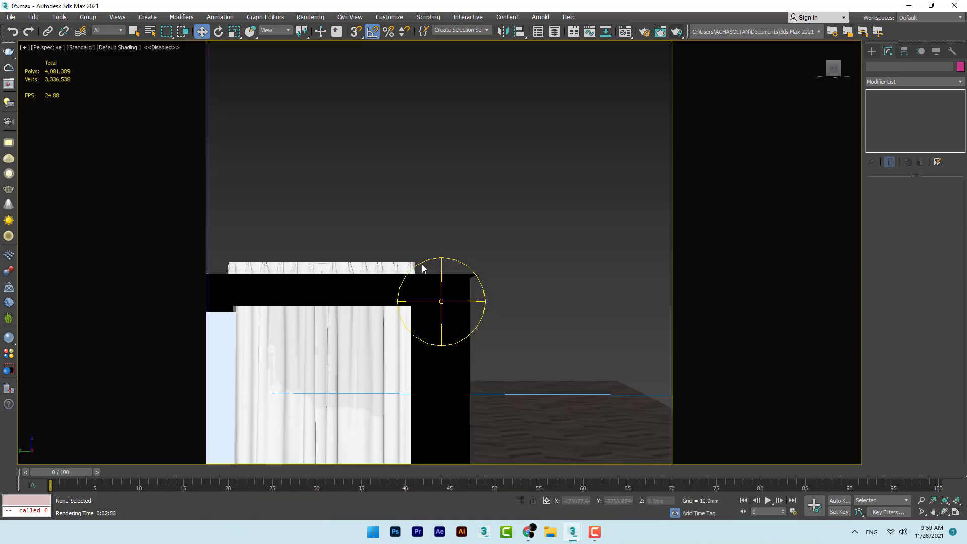
pyautogui.scroll(-5, 430, 261)
pyautogui.keyDown('alt'); pyautogui.moveTo(453, 215); pyautogui.dragTo(424, 249, button='middle'); pyautogui.keyUp('alt')
pyautogui.scroll(5, 334, 251)
pyautogui.scroll(3, 335, 251)
pyautogui.scroll(5, 421, 251)
pyautogui.scroll(-2, 426, 218)
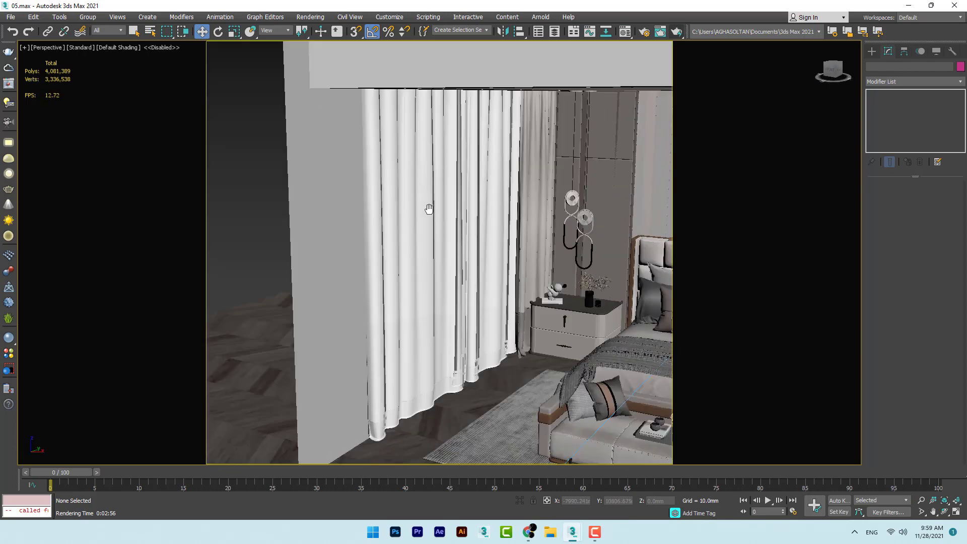
pyautogui.moveTo(427, 209); pyautogui.dragTo(404, 196, button='middle')
pyautogui.click(872, 51)
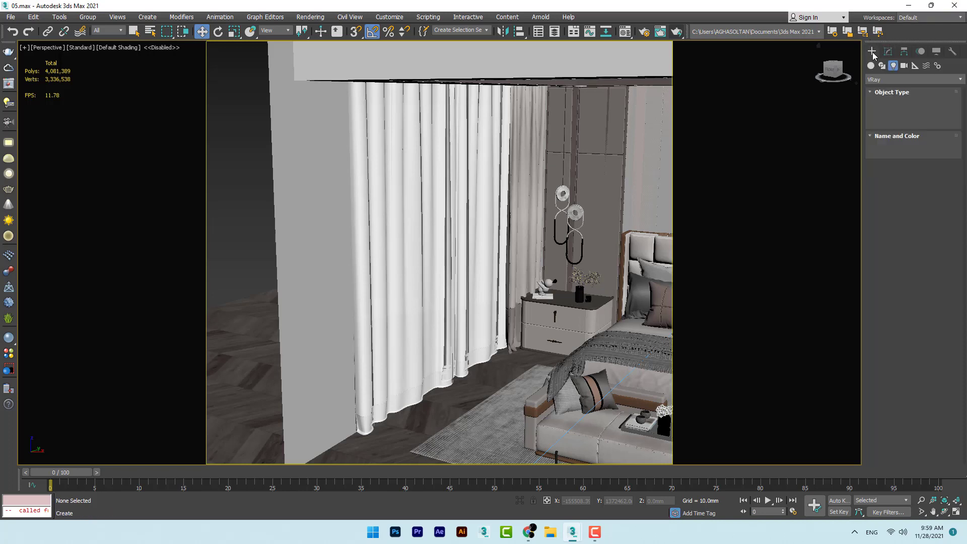
pyautogui.click(892, 111)
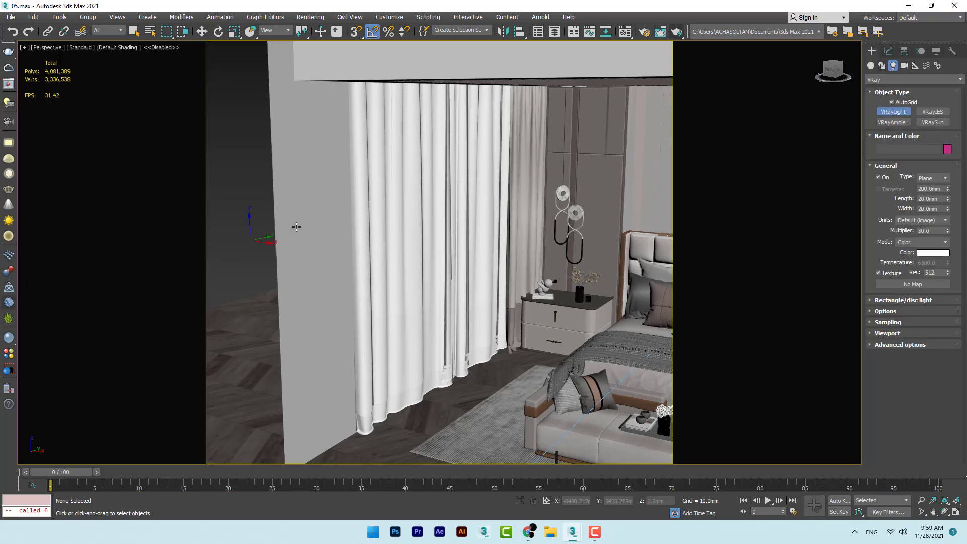
pyautogui.click(314, 197)
pyautogui.moveTo(314, 198); pyautogui.dragTo(427, 303)
# Move the plane light along the curtain to about Y 2152 mm and rotate it 180 degrees about Z
pyautogui.click(201, 32)
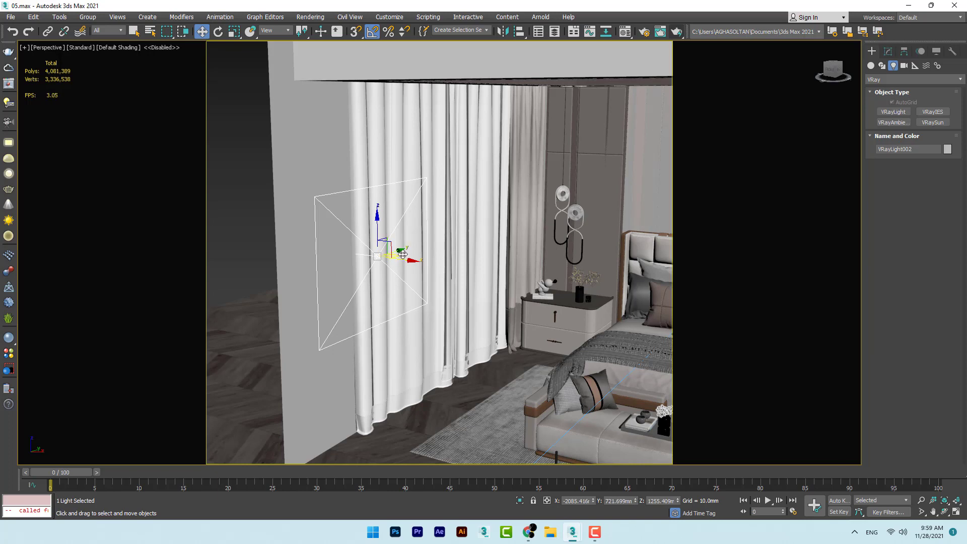
pyautogui.moveTo(401, 251); pyautogui.dragTo(482, 262)
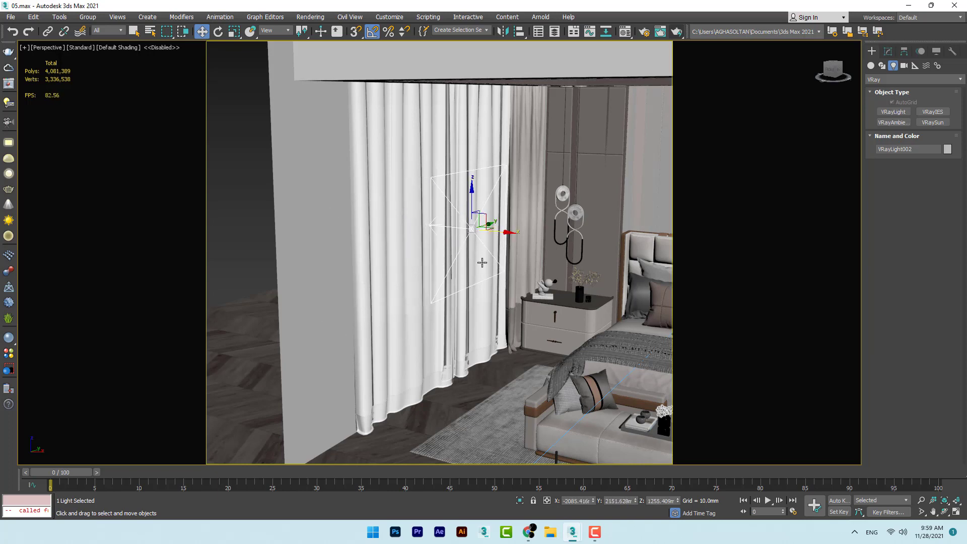
pyautogui.click(219, 32)
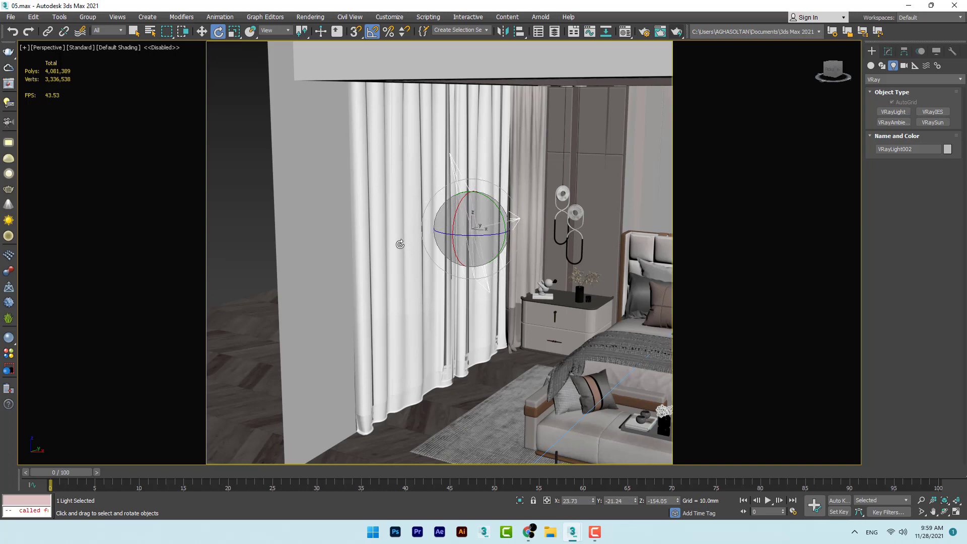
pyautogui.keyDown('alt'); pyautogui.moveTo(472, 270); pyautogui.dragTo(492, 239, button='middle'); pyautogui.keyUp('alt')
pyautogui.moveTo(491, 236); pyautogui.dragTo(431, 239)
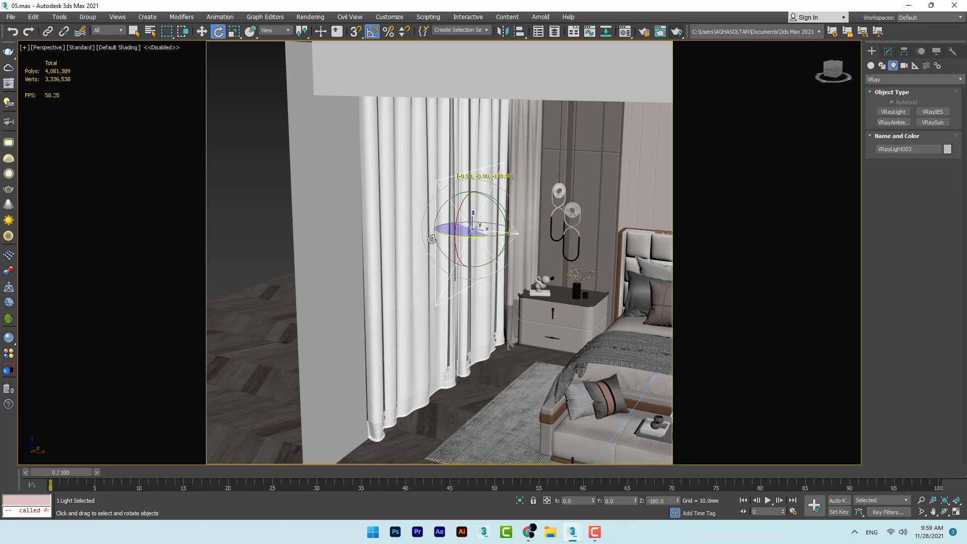
pyautogui.moveTo(460, 259)
pyautogui.keyDown('alt'); pyautogui.mouseDown(button='middle')
pyautogui.moveTo(428, 248)
pyautogui.moveTo(458, 251)
pyautogui.mouseUp(button='middle'); pyautogui.keyUp('alt')
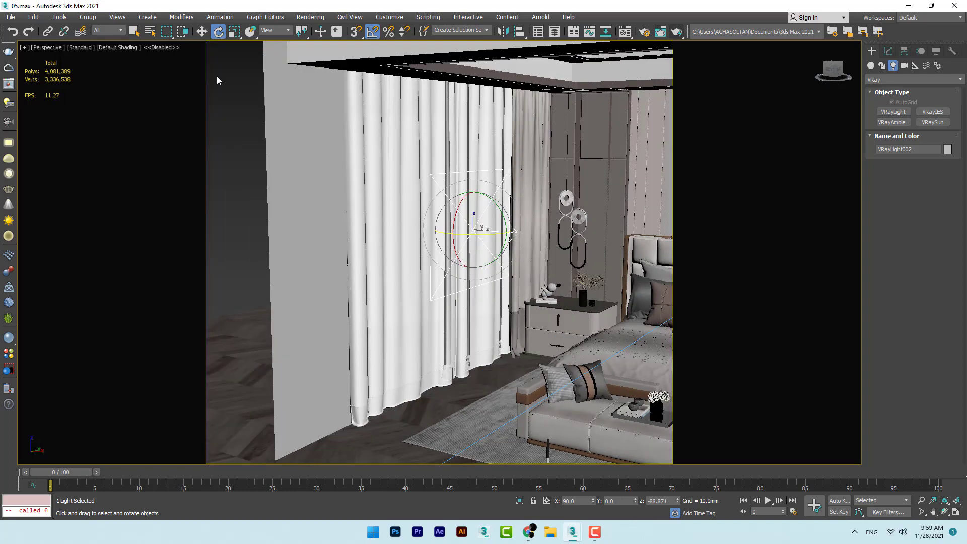
# Lower the plane light to about Z 967 mm and shift it into the room to about X -1804 mm
pyautogui.click(202, 31)
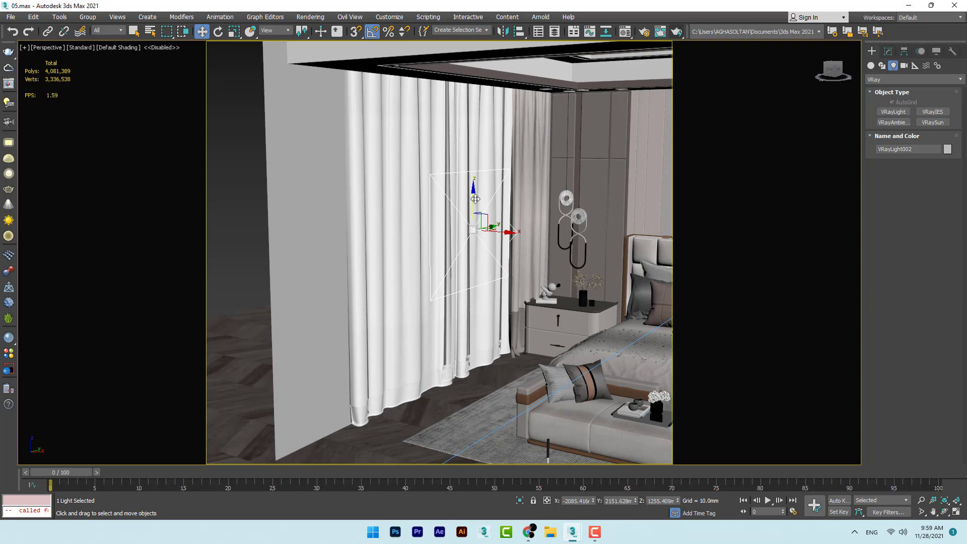
pyautogui.moveTo(475, 199); pyautogui.dragTo(505, 265)
pyautogui.moveTo(504, 265)
pyautogui.keyDown('alt'); pyautogui.mouseDown(button='middle')
pyautogui.moveTo(559, 266)
pyautogui.moveTo(501, 282)
pyautogui.moveTo(589, 250)
pyautogui.moveTo(489, 272)
pyautogui.mouseUp(button='middle'); pyautogui.keyUp('alt')
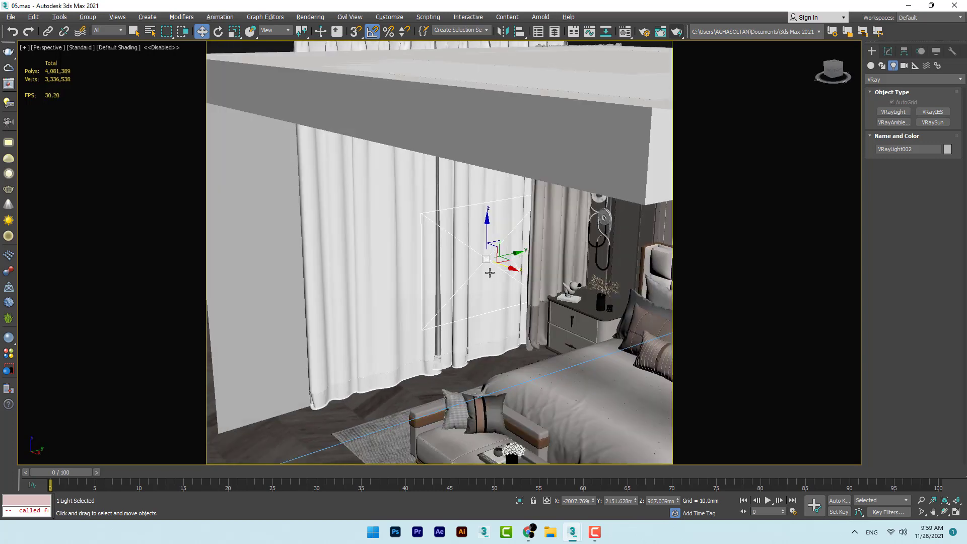
pyautogui.moveTo(502, 263); pyautogui.dragTo(525, 268)
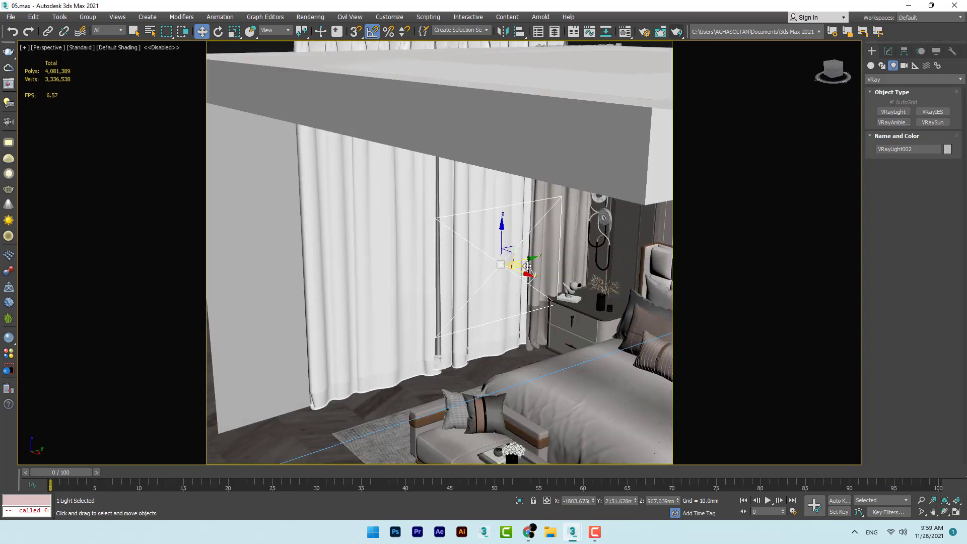
# Scale the plane light to about 74 percent along its X axis
pyautogui.scroll(3, 539, 271)
pyautogui.click(234, 31)
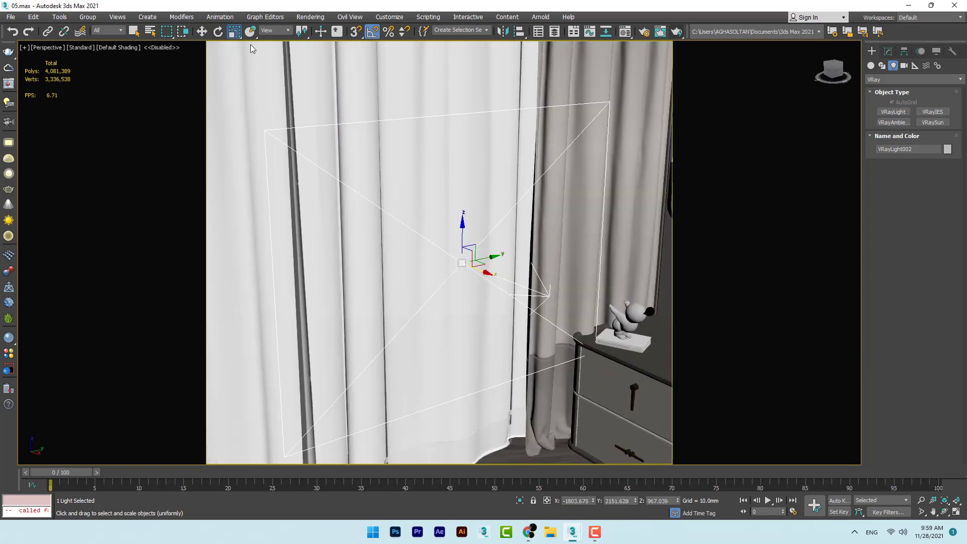
pyautogui.moveTo(423, 269); pyautogui.dragTo(432, 264)
pyautogui.moveTo(474, 270); pyautogui.dragTo(666, 124, button='middle')
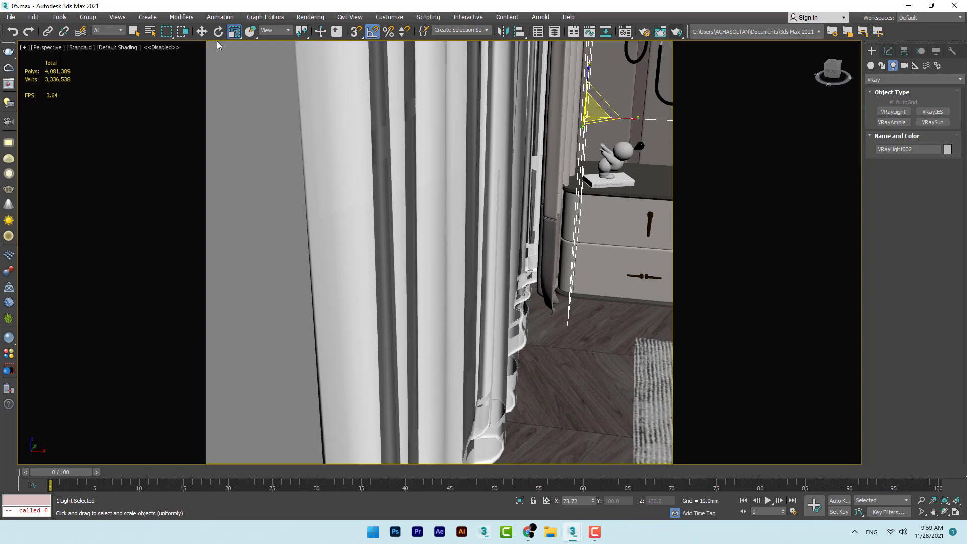
# Move the plane light closer to the curtain, to about X -1891 mm and Y 2064 mm
pyautogui.click(202, 32)
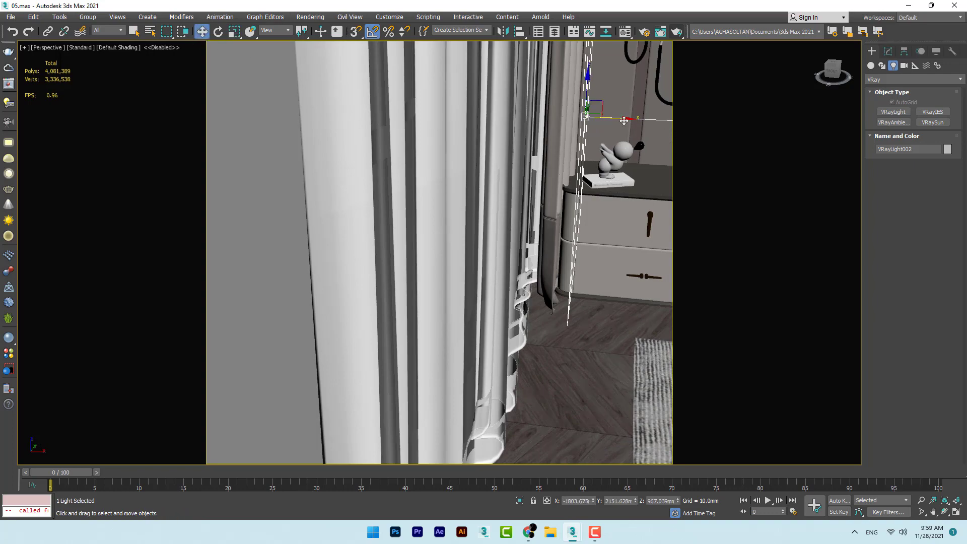
pyautogui.moveTo(624, 121); pyautogui.dragTo(545, 144)
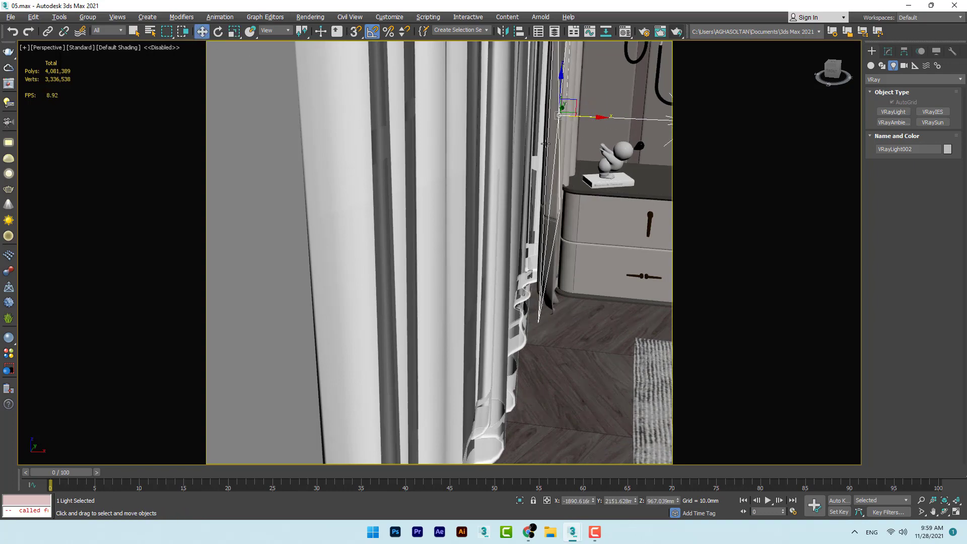
pyautogui.keyDown('alt'); pyautogui.moveTo(545, 143); pyautogui.dragTo(424, 234, button='middle'); pyautogui.keyUp('alt')
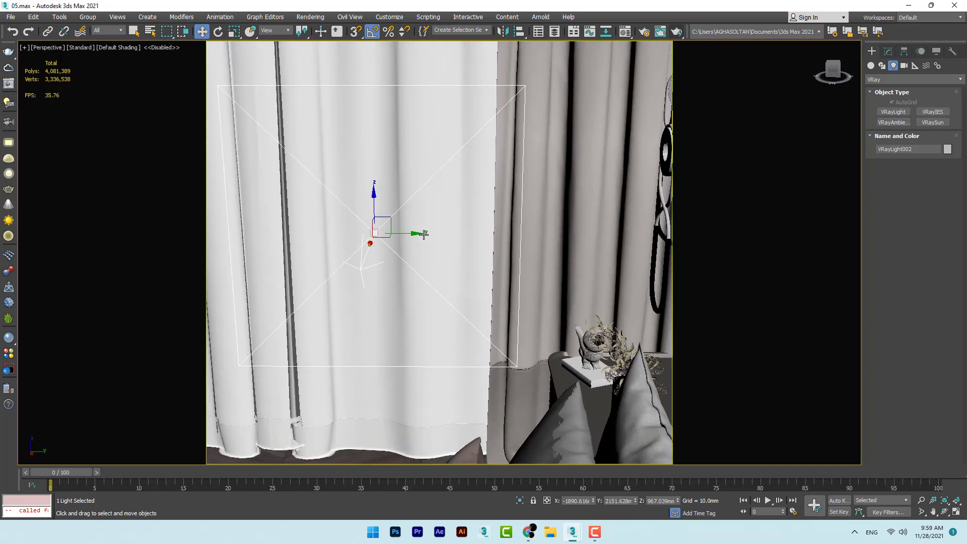
pyautogui.moveTo(424, 234); pyautogui.dragTo(400, 233)
# Set the plane light's multiplier to 2, make it invisible, and turn off its effect on specular and reflections
pyautogui.click(887, 50)
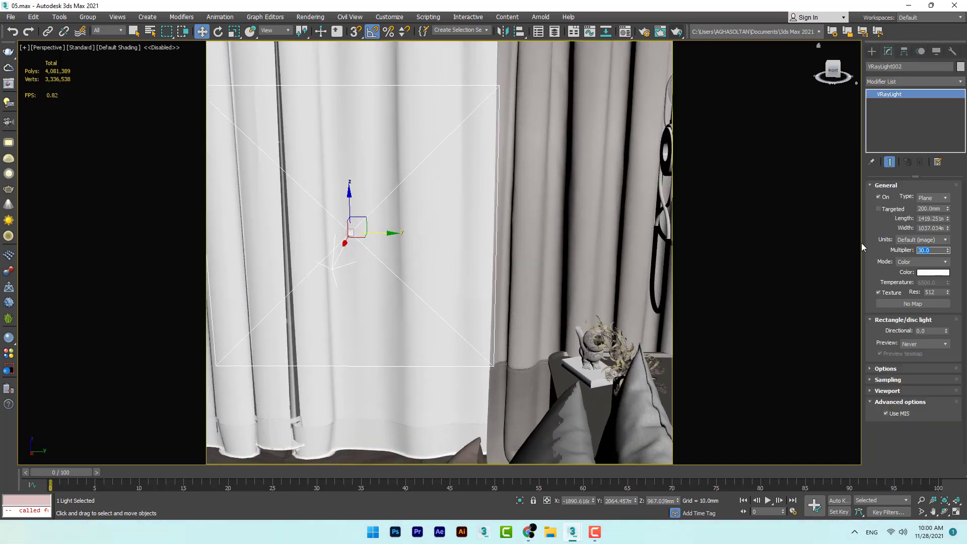
pyautogui.write('2')
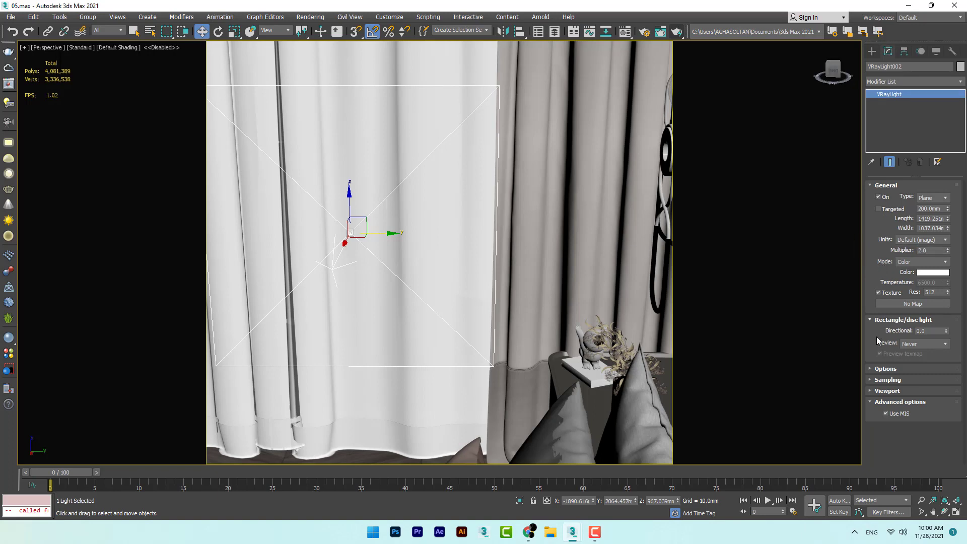
pyautogui.click(887, 370)
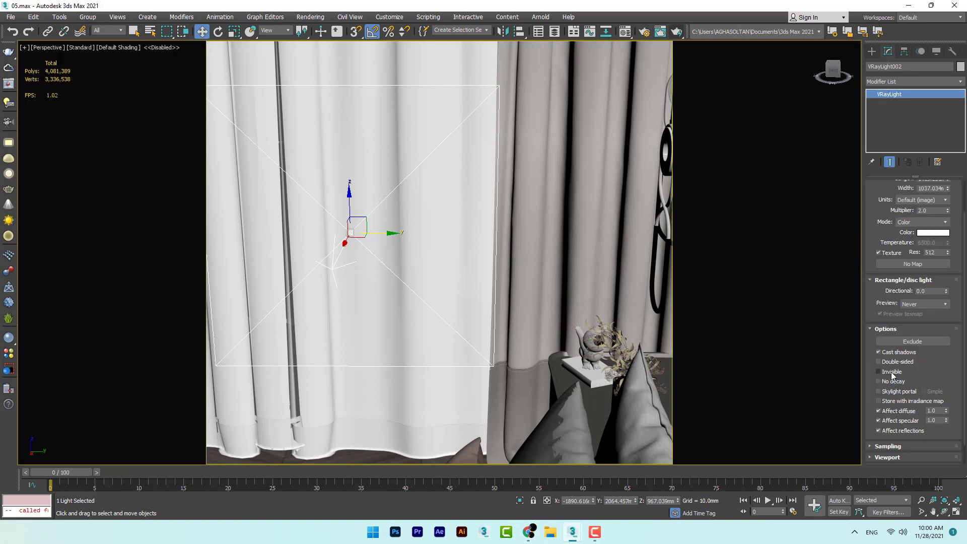
pyautogui.click(897, 431)
pyautogui.keyDown('alt'); pyautogui.moveTo(407, 219); pyautogui.dragTo(545, 206, button='middle'); pyautogui.keyUp('alt')
pyautogui.scroll(-2, 576, 165)
pyautogui.scroll(-3, 565, 159)
pyautogui.scroll(1, 544, 205)
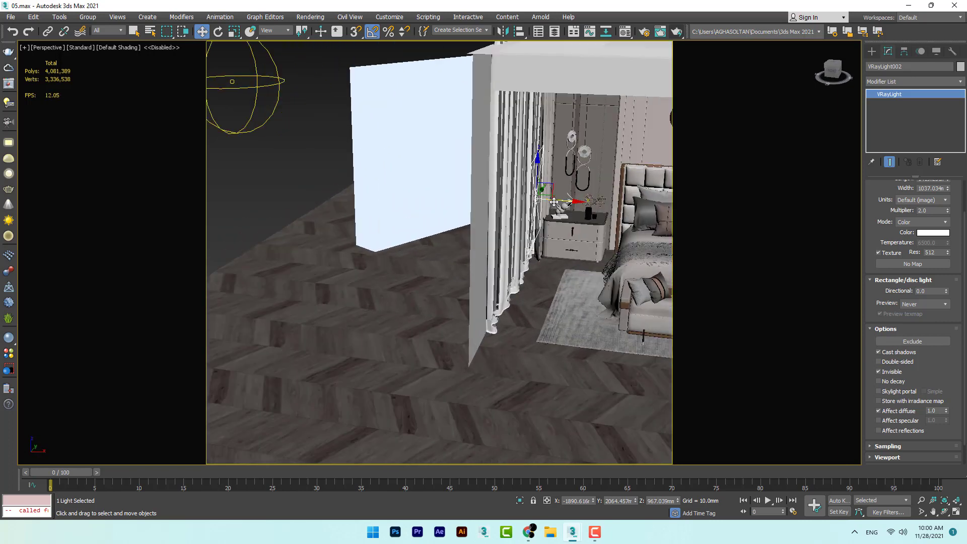
# Copy the plane light outside the curtain to about X -2505 mm and enlarge the copy to about 3709 mm long and 1898 mm wide
pyautogui.keyDown('shift'); pyautogui.moveTo(545, 206); pyautogui.dragTo(498, 205); pyautogui.keyUp('shift')
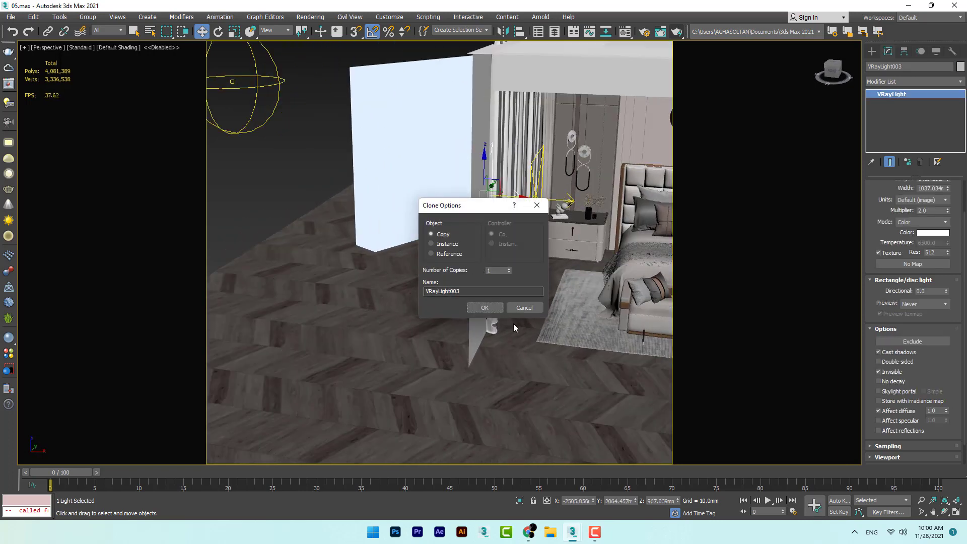
pyautogui.click(486, 308)
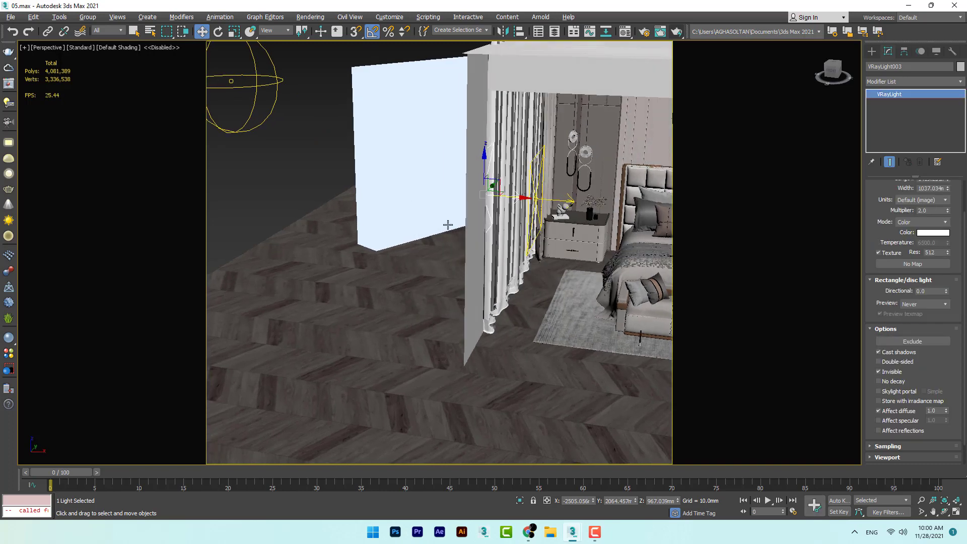
pyautogui.keyDown('alt'); pyautogui.moveTo(446, 223); pyautogui.dragTo(655, 222, button='middle'); pyautogui.keyUp('alt')
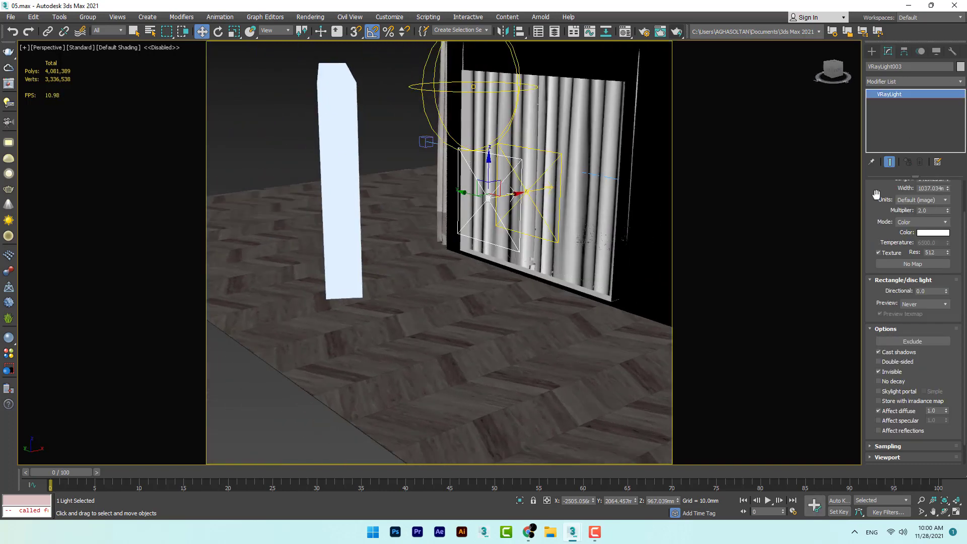
pyautogui.scroll(2, 933, 234)
pyautogui.moveTo(947, 218); pyautogui.dragTo(927, 158)
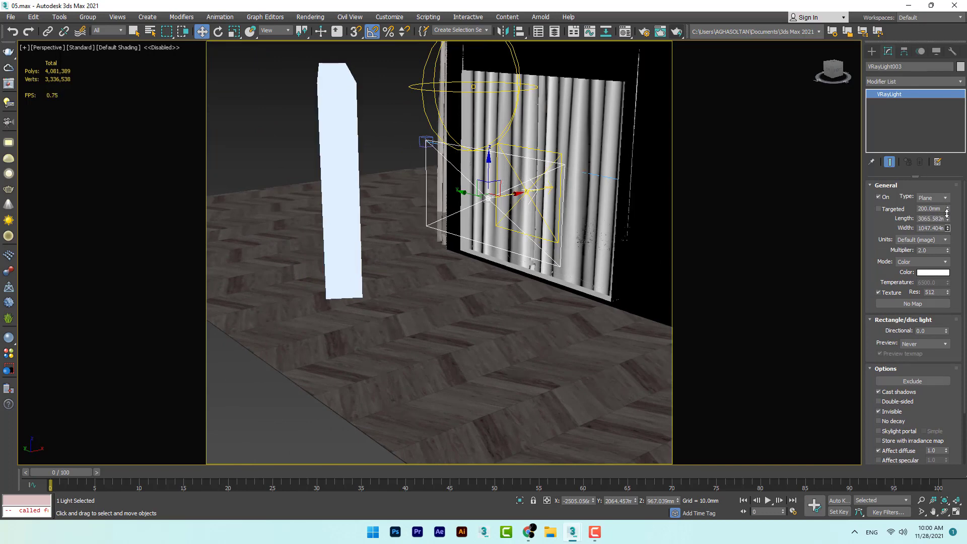
pyautogui.moveTo(947, 228); pyautogui.dragTo(938, 184)
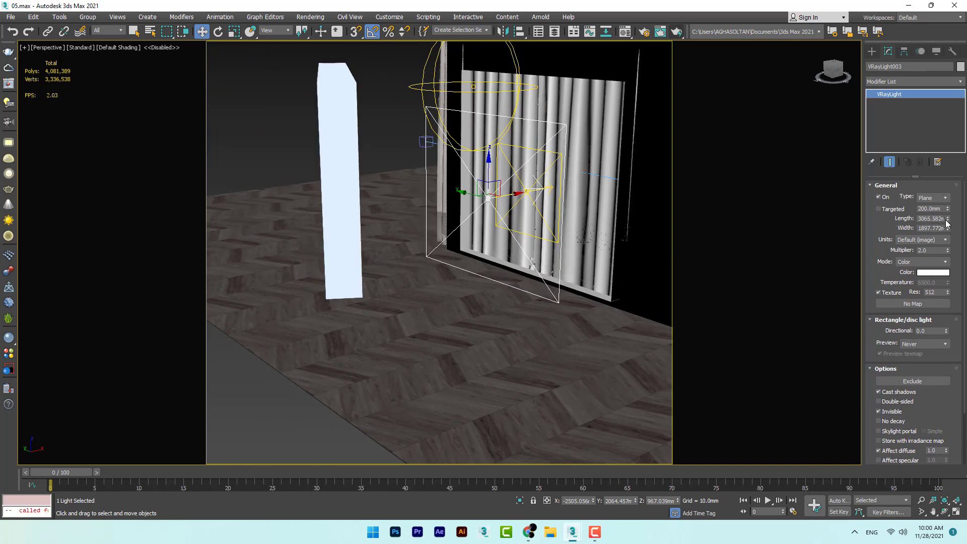
pyautogui.moveTo(947, 220); pyautogui.dragTo(945, 210)
# Align the copied plane light with the window opening at about X -2360 mm, Y 1562 mm and Z 1255 mm
pyautogui.keyDown('alt'); pyautogui.moveTo(413, 174); pyautogui.dragTo(367, 215, button='middle'); pyautogui.keyUp('alt')
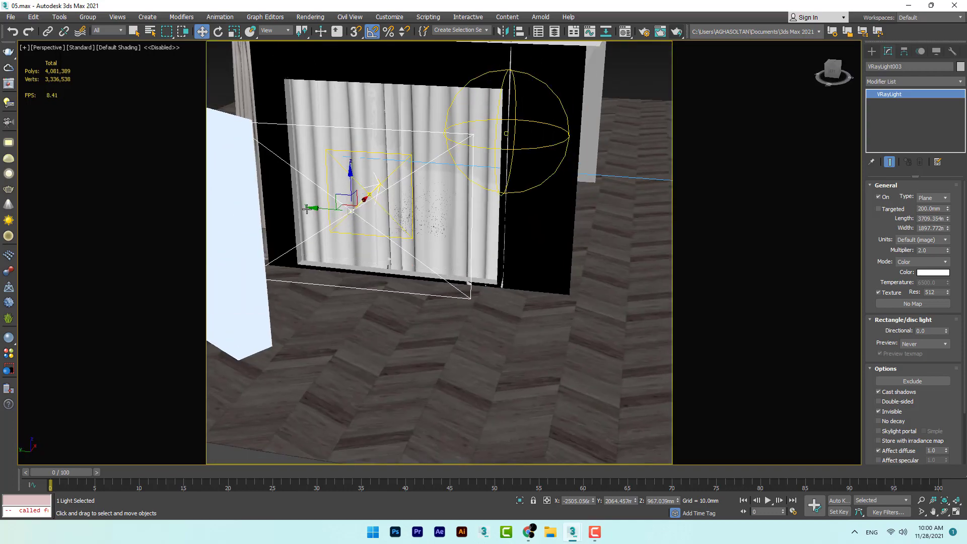
pyautogui.moveTo(306, 208); pyautogui.dragTo(350, 211)
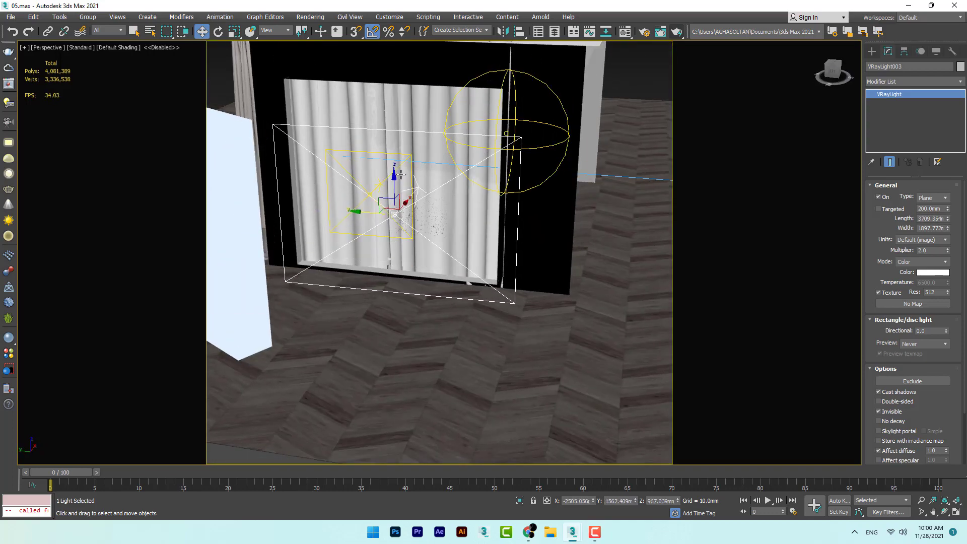
pyautogui.moveTo(392, 184); pyautogui.dragTo(395, 157)
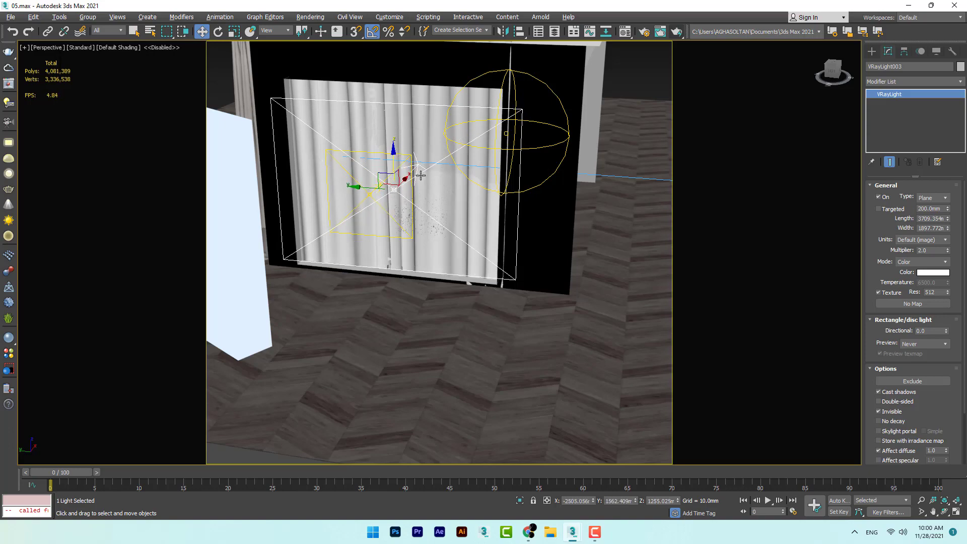
pyautogui.keyDown('alt'); pyautogui.moveTo(395, 156); pyautogui.dragTo(345, 153, button='middle'); pyautogui.keyUp('alt')
pyautogui.scroll(3, 409, 150)
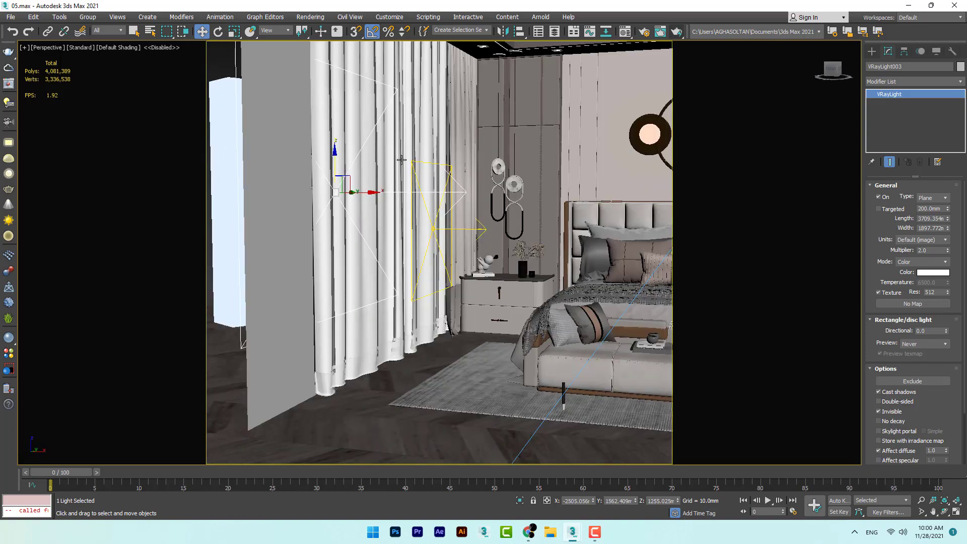
pyautogui.scroll(4, 512, 246)
pyautogui.scroll(-6, 487, 200)
pyautogui.keyDown('alt'); pyautogui.moveTo(487, 199); pyautogui.dragTo(408, 172, button='middle'); pyautogui.keyUp('alt')
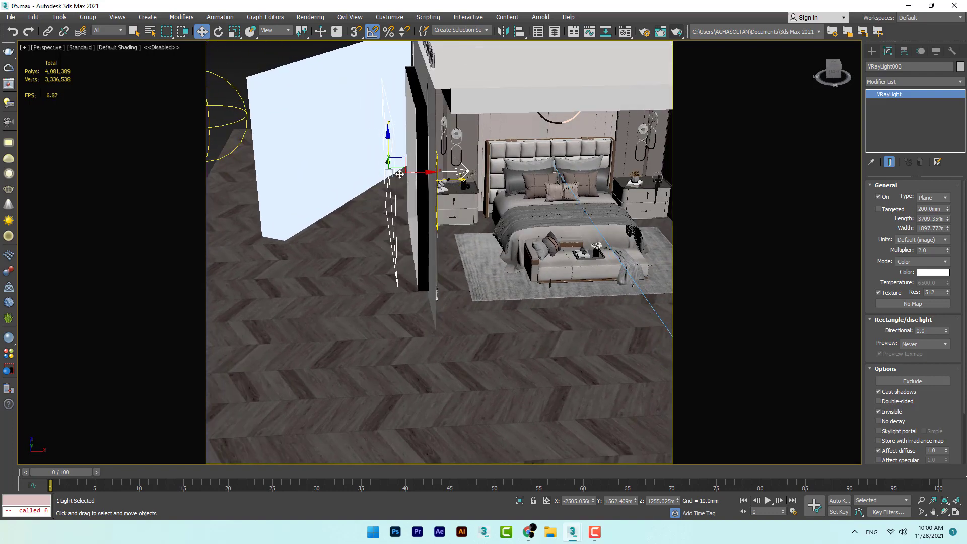
pyautogui.moveTo(409, 173); pyautogui.dragTo(421, 173)
# Create a sphere VRayLight of about 40 mm radius on the wall behind the pendant lamp over the curtain-side bedside table
pyautogui.scroll(5, 496, 153)
pyautogui.keyDown('alt'); pyautogui.moveTo(405, 191); pyautogui.dragTo(387, 174, button='middle'); pyautogui.keyUp('alt')
pyautogui.scroll(4, 388, 173)
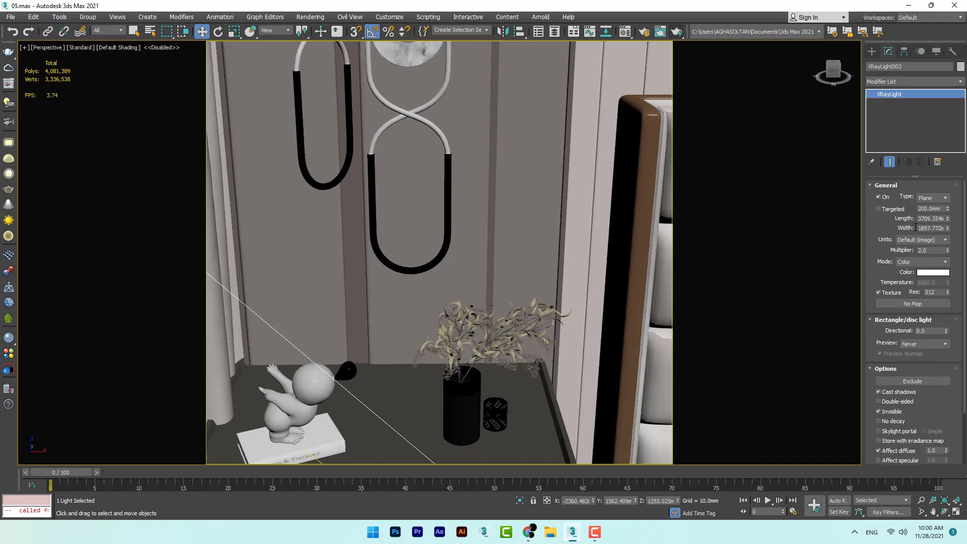
pyautogui.click(871, 51)
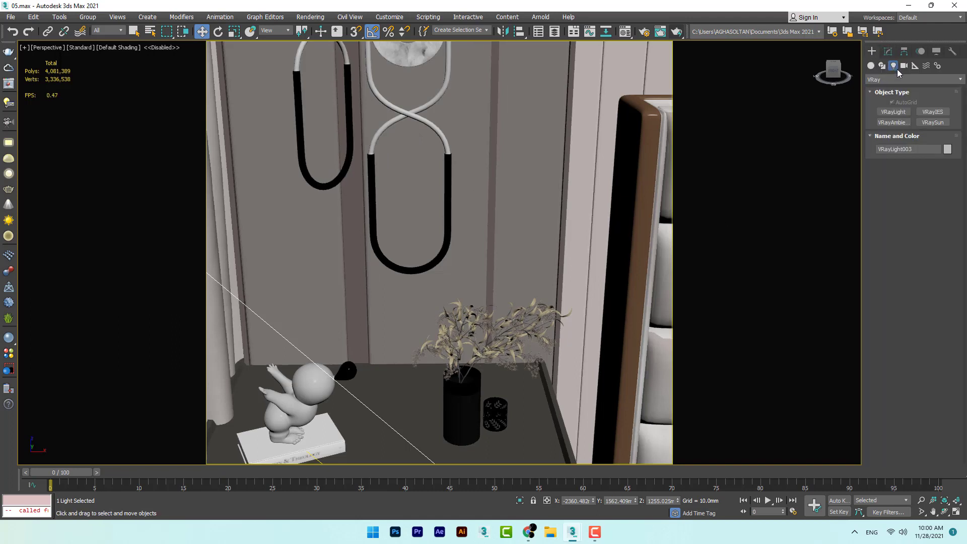
pyautogui.click(894, 112)
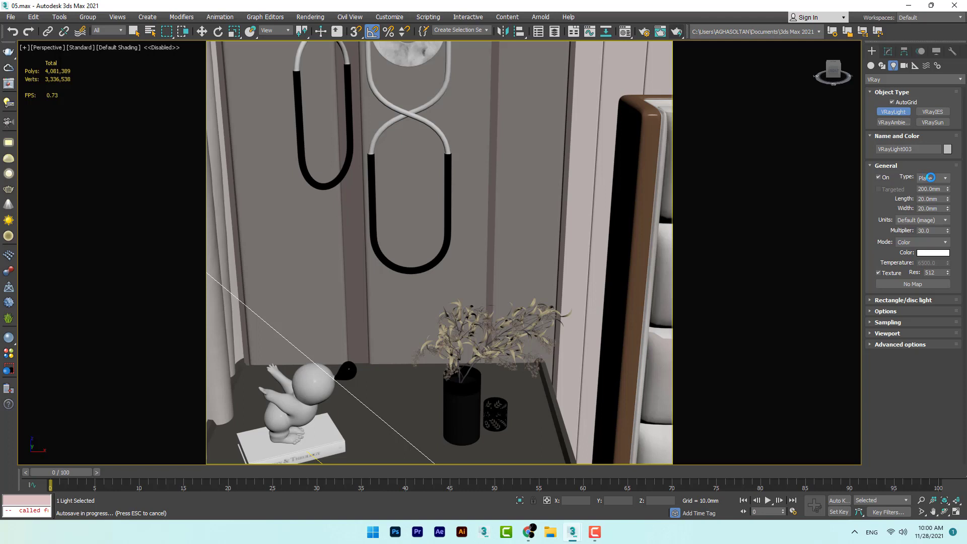
pyautogui.click(931, 178)
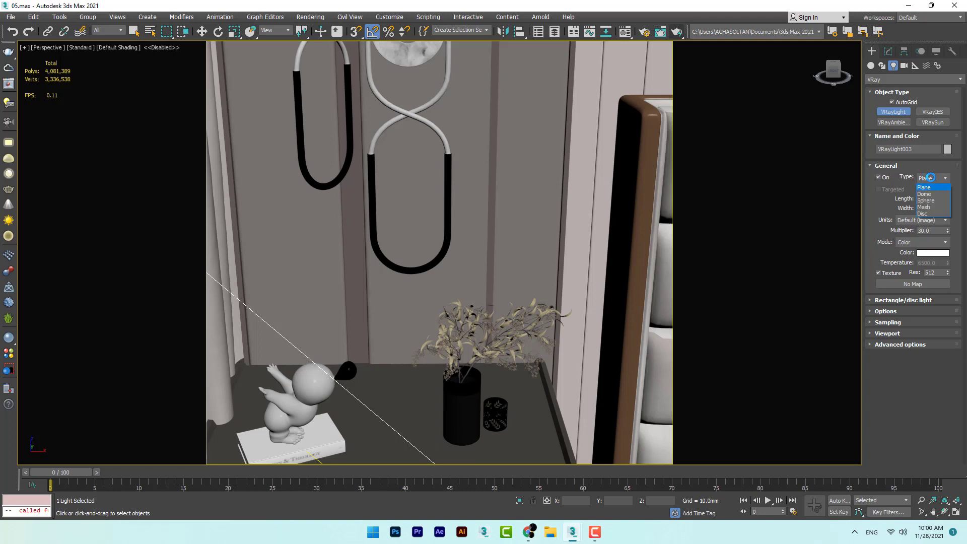
pyautogui.click(930, 178)
pyautogui.click(931, 179)
pyautogui.click(924, 201)
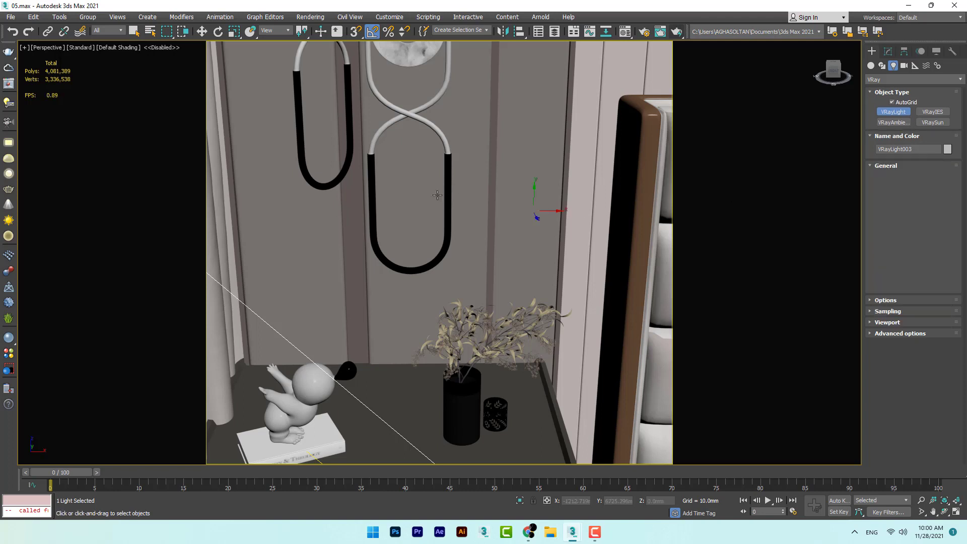
pyautogui.moveTo(409, 196)
pyautogui.mouseDown()
pyautogui.moveTo(420, 210)
pyautogui.moveTo(411, 192)
pyautogui.moveTo(411, 200)
pyautogui.mouseUp()
# Move the sphere light into the front pendant's lower loop, to about X -1472 mm, Y 3064 mm and Z 969 mm
pyautogui.click(201, 31)
pyautogui.keyDown('alt'); pyautogui.moveTo(476, 230); pyautogui.dragTo(436, 238, button='middle'); pyautogui.keyUp('alt')
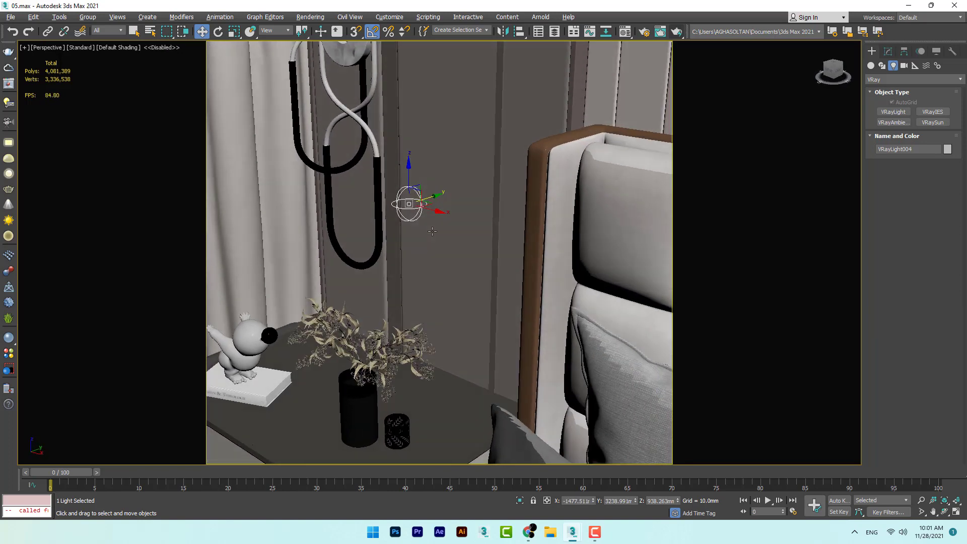
pyautogui.scroll(2, 433, 195)
pyautogui.moveTo(418, 204); pyautogui.dragTo(334, 231)
pyautogui.scroll(-3, 392, 224)
pyautogui.keyDown('alt'); pyautogui.moveTo(442, 223); pyautogui.dragTo(391, 226, button='middle'); pyautogui.keyUp('alt')
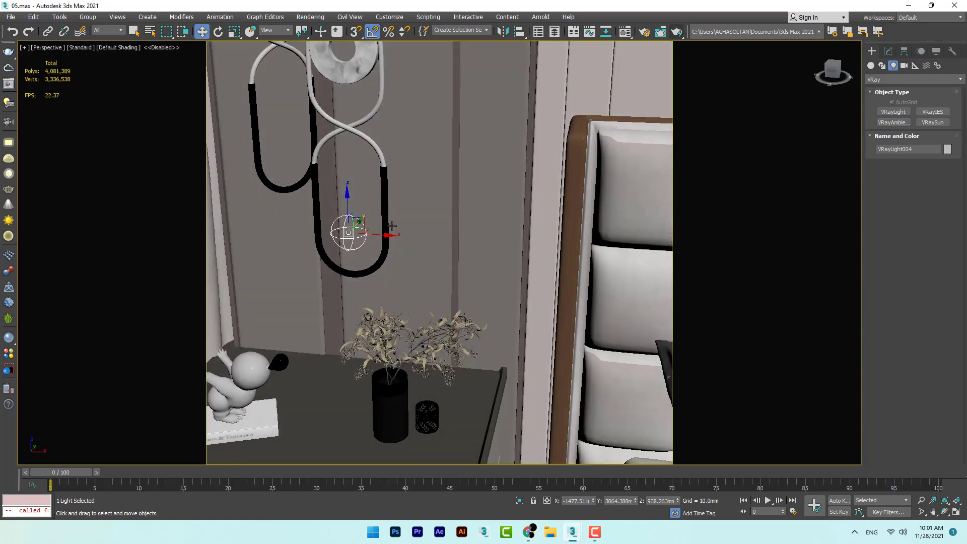
pyautogui.moveTo(347, 197); pyautogui.dragTo(347, 185)
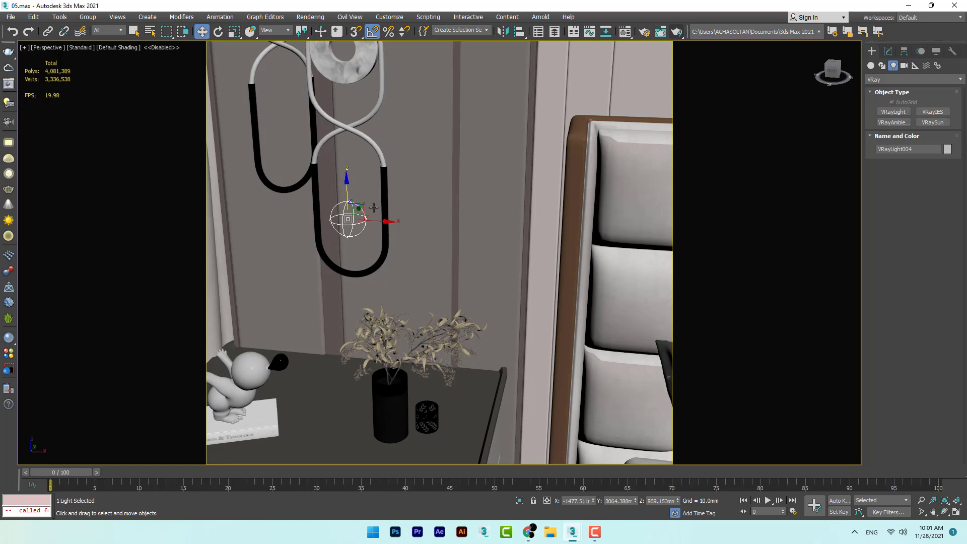
pyautogui.moveTo(377, 223); pyautogui.dragTo(378, 223)
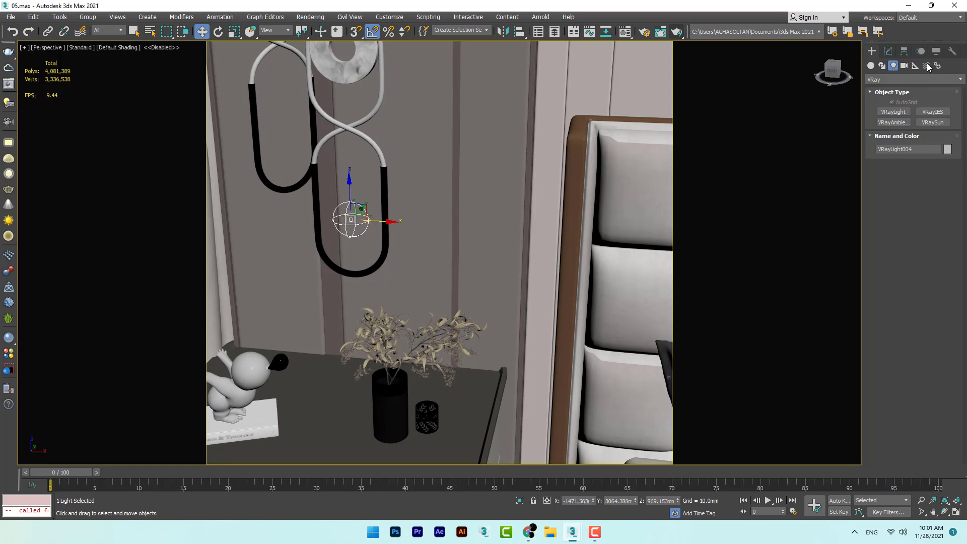
# Switch the sphere light's colour mode to Temperature and set it to 4000
pyautogui.click(887, 51)
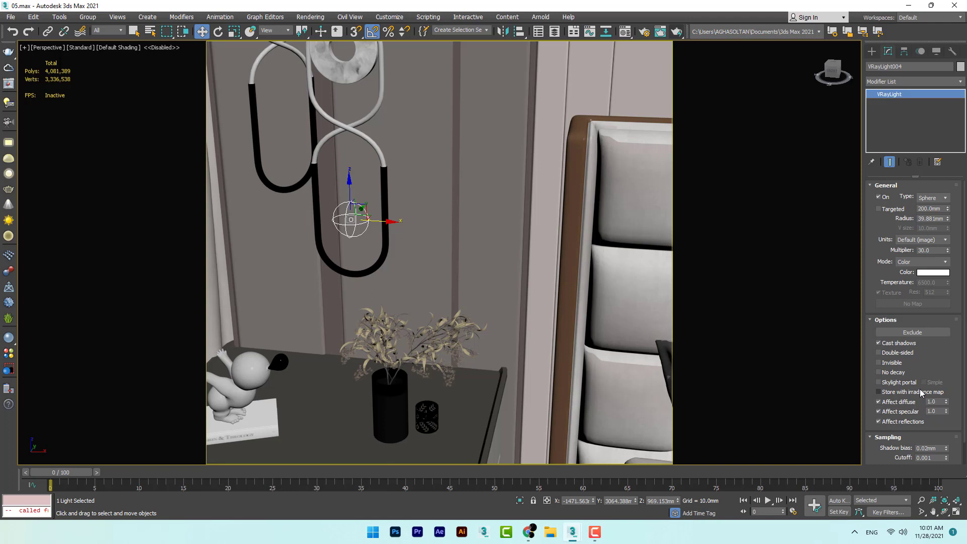
pyautogui.click(925, 262)
pyautogui.click(917, 278)
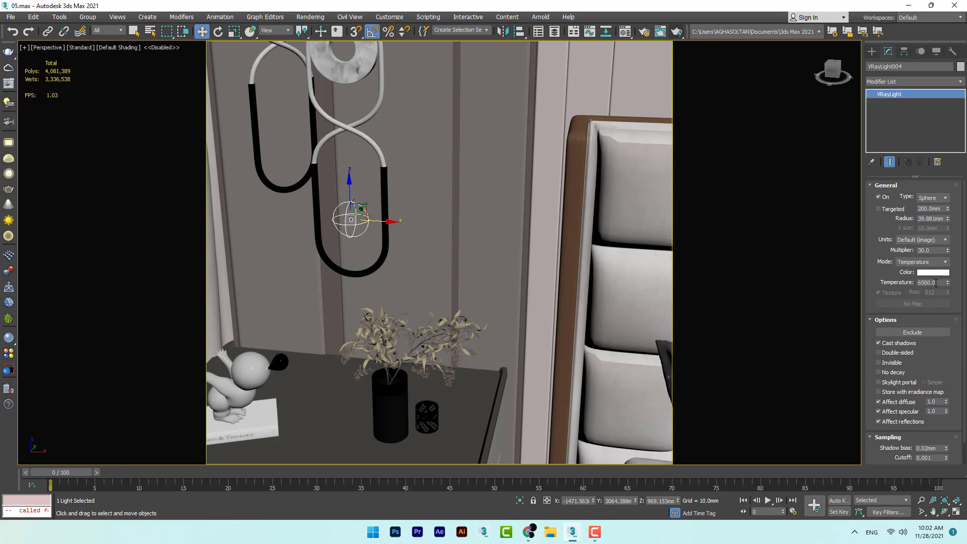
pyautogui.write('400')
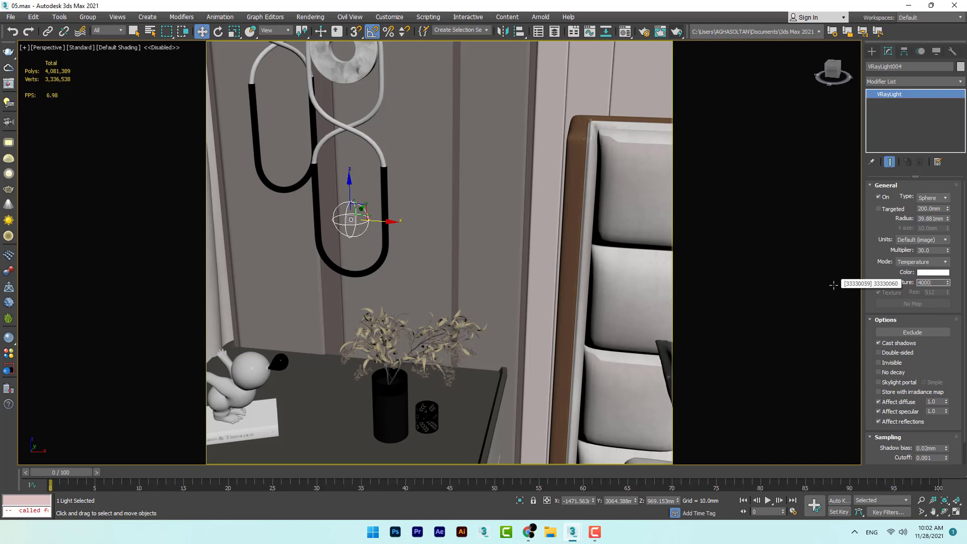
pyautogui.write('0')
pyautogui.press('Return')
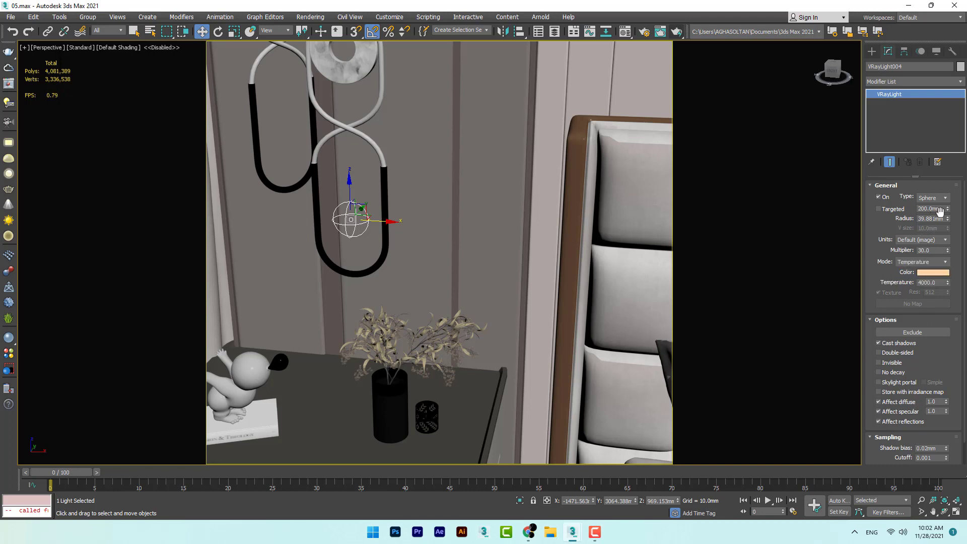
# Set the sphere light's radius to 40 mm, make it invisible and turn off its effect on reflections
pyautogui.moveTo(948, 222); pyautogui.dragTo(948, 221)
pyautogui.press('Return')
pyautogui.click(901, 422)
pyautogui.scroll(-2, 866, 383)
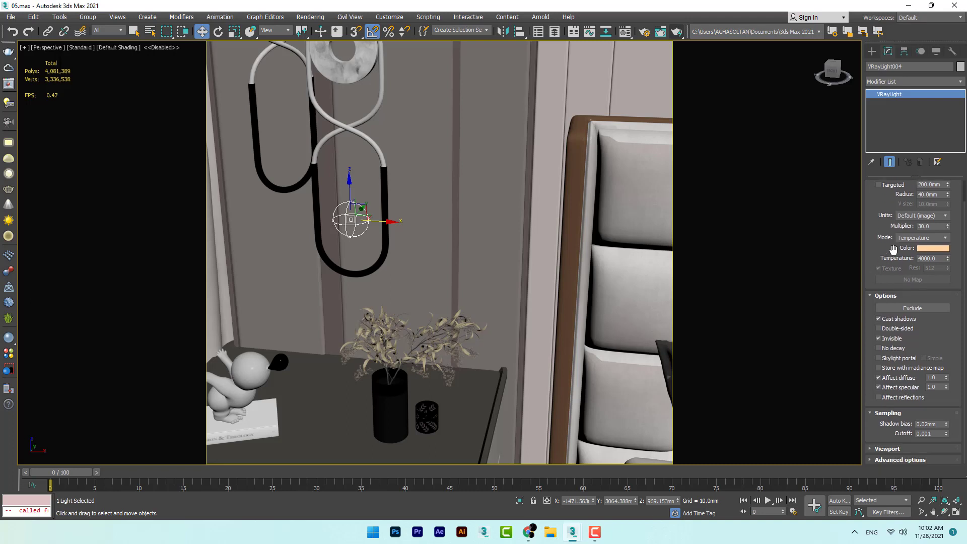
pyautogui.click(886, 296)
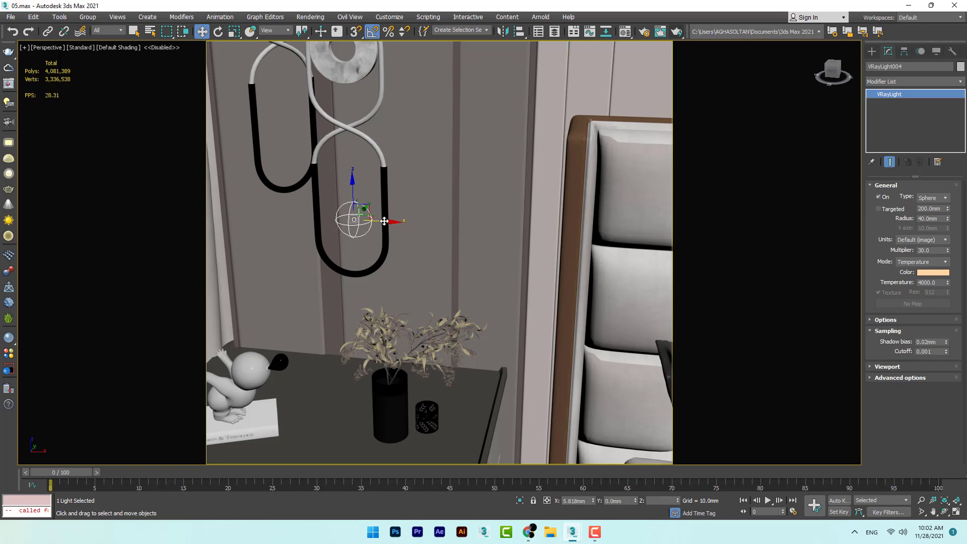
# Clone the sphere light as an instance into the second pendant's loop, at about X -1657 mm, Y 3186 mm and Z 1114 mm
pyautogui.moveTo(378, 219); pyautogui.dragTo(577, 271, button='middle')
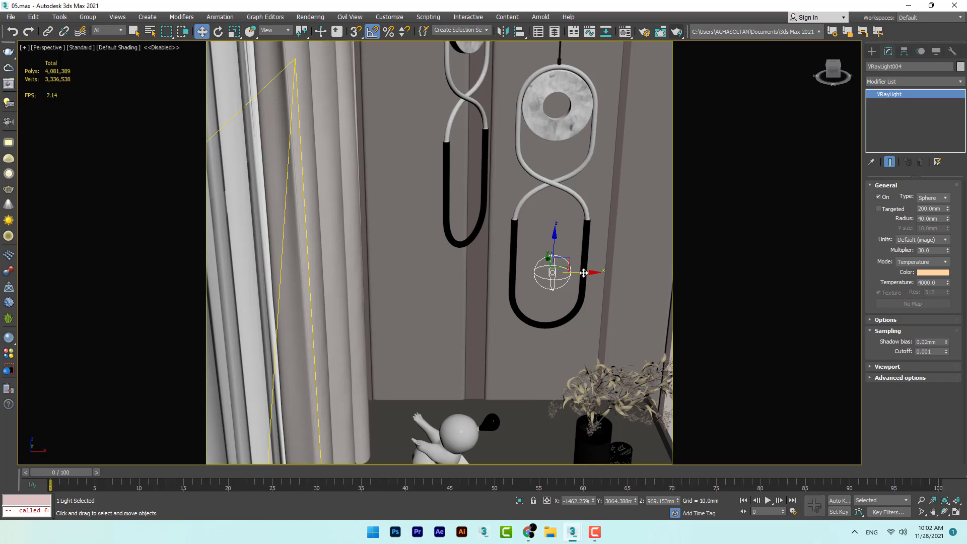
pyautogui.keyDown('shift'); pyautogui.moveTo(583, 272); pyautogui.dragTo(480, 272); pyautogui.keyUp('shift')
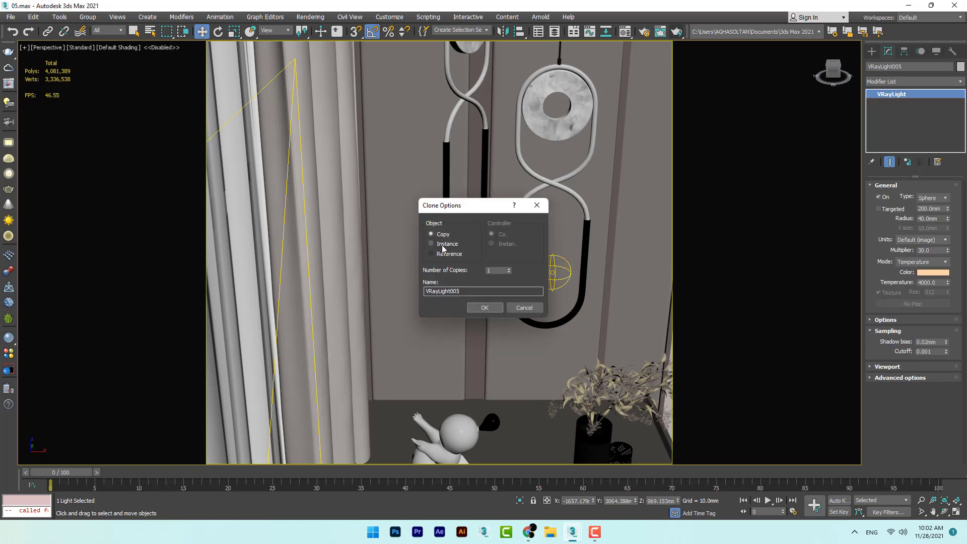
pyautogui.click(484, 307)
pyautogui.keyDown('alt'); pyautogui.moveTo(446, 310); pyautogui.dragTo(494, 265, button='middle'); pyautogui.keyUp('alt')
pyautogui.moveTo(480, 259); pyautogui.dragTo(501, 176)
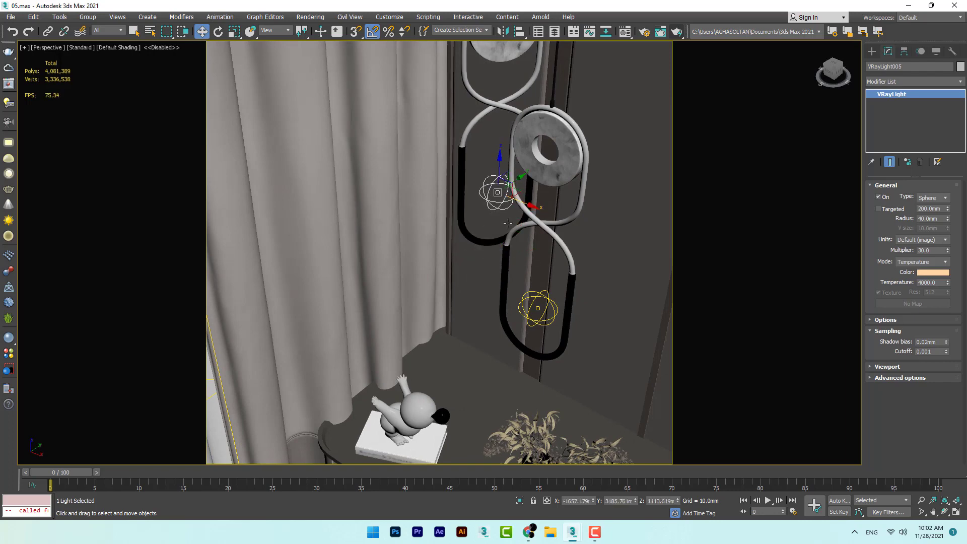
# Clone both pendant sphere lights together as instances and move the pair to the pendants on the other side of the bed
pyautogui.keyDown('ctrl'); pyautogui.click(537, 307); pyautogui.keyUp('ctrl')
pyautogui.scroll(-4, 369, 276)
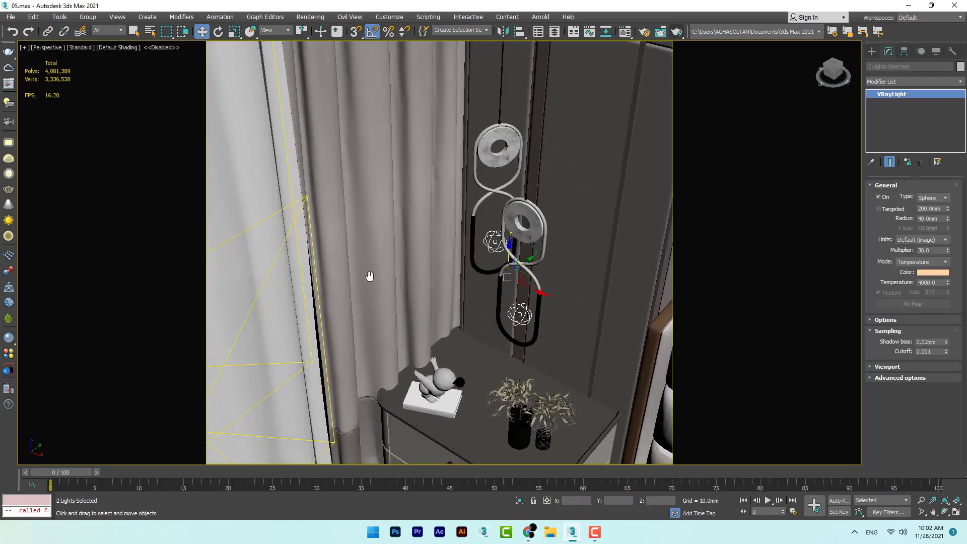
pyautogui.moveTo(369, 277)
pyautogui.mouseDown(button='middle')
pyautogui.moveTo(315, 213)
pyautogui.moveTo(361, 194)
pyautogui.moveTo(468, 227)
pyautogui.moveTo(364, 279)
pyautogui.mouseUp(button='middle')
pyautogui.keyDown('shift'); pyautogui.moveTo(243, 245); pyautogui.dragTo(654, 248); pyautogui.keyUp('shift')
pyautogui.click(478, 306)
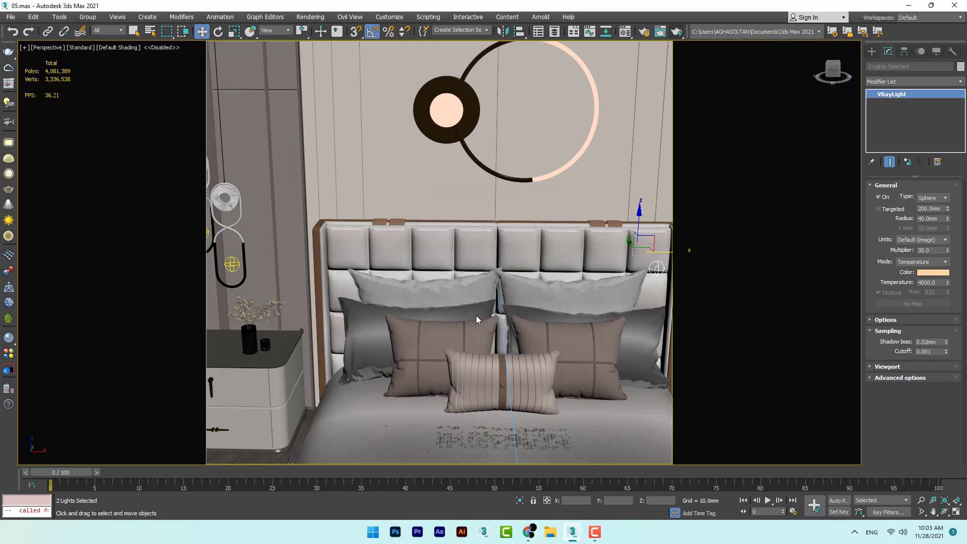
pyautogui.moveTo(315, 294)
pyautogui.mouseDown(button='middle')
pyautogui.moveTo(26, 319)
pyautogui.moveTo(42, 312)
pyautogui.mouseUp(button='middle')
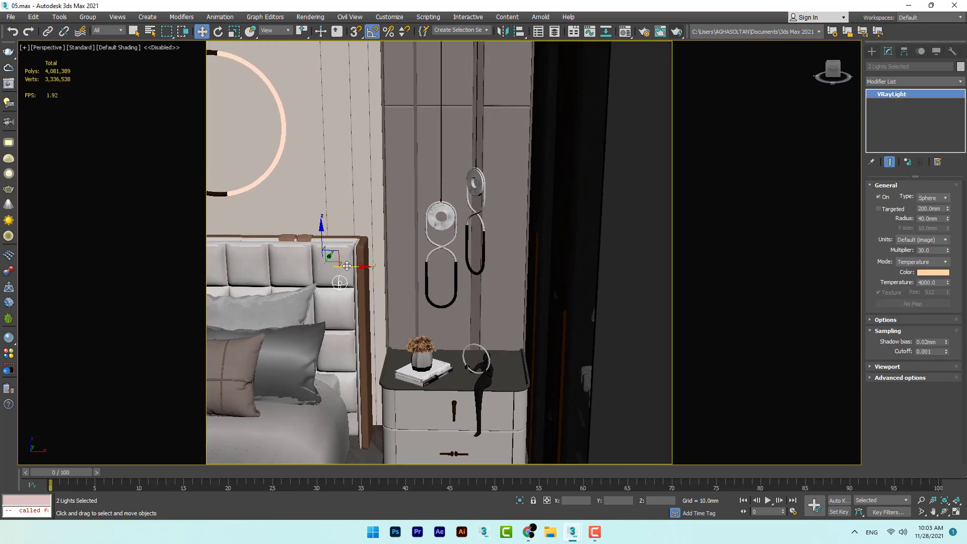
pyautogui.moveTo(347, 265); pyautogui.dragTo(449, 267)
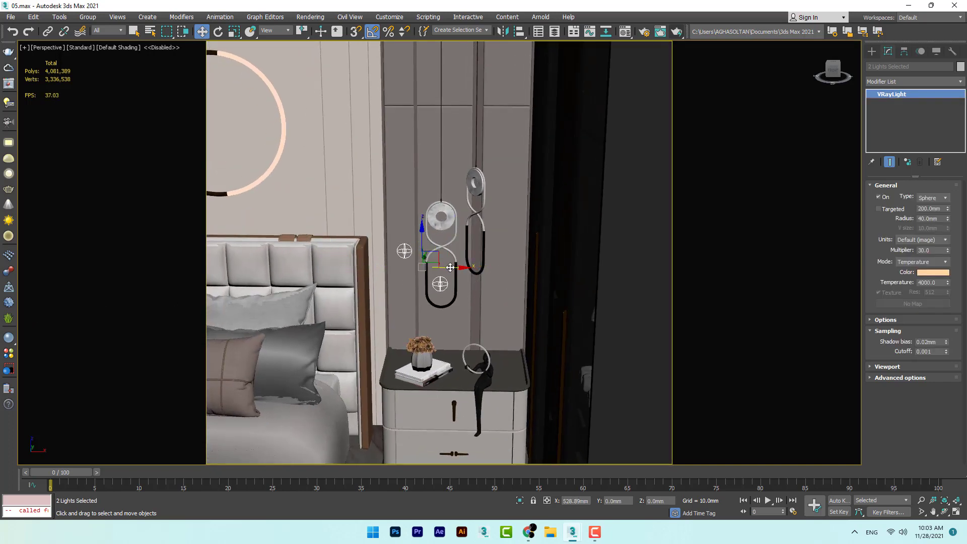
# Mirror the cloned light pair about the X axis without cloning and shift it about 195 mm along X into the two pendant loops
pyautogui.click(502, 31)
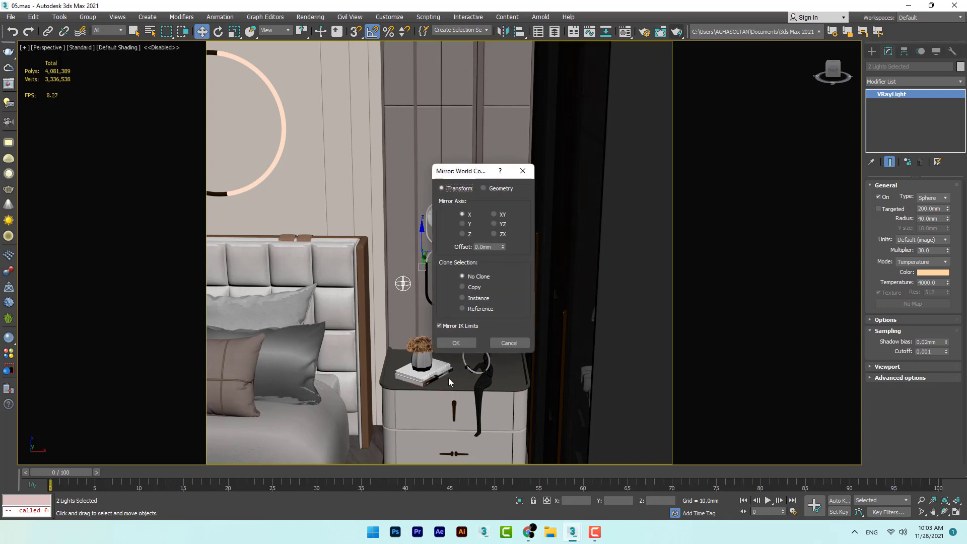
pyautogui.click(456, 343)
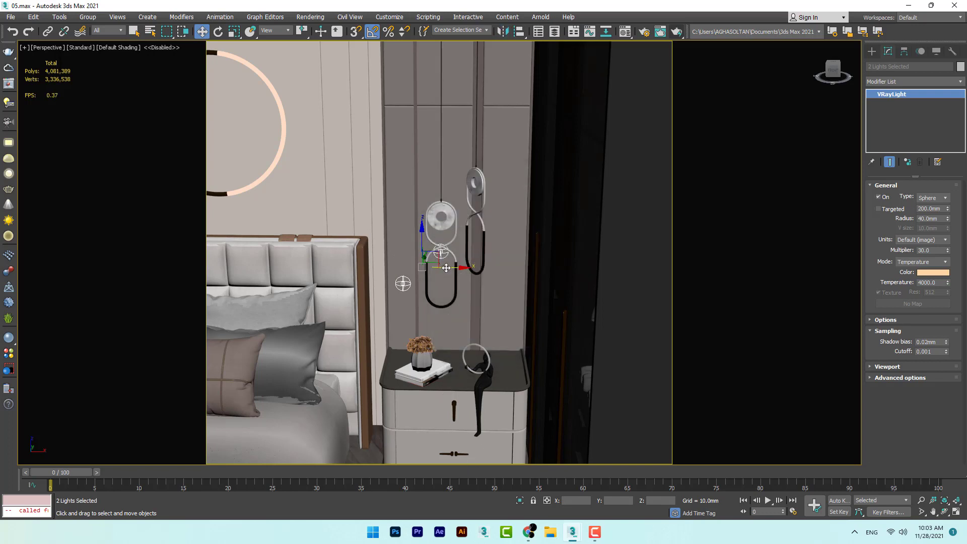
pyautogui.moveTo(446, 268); pyautogui.dragTo(484, 260)
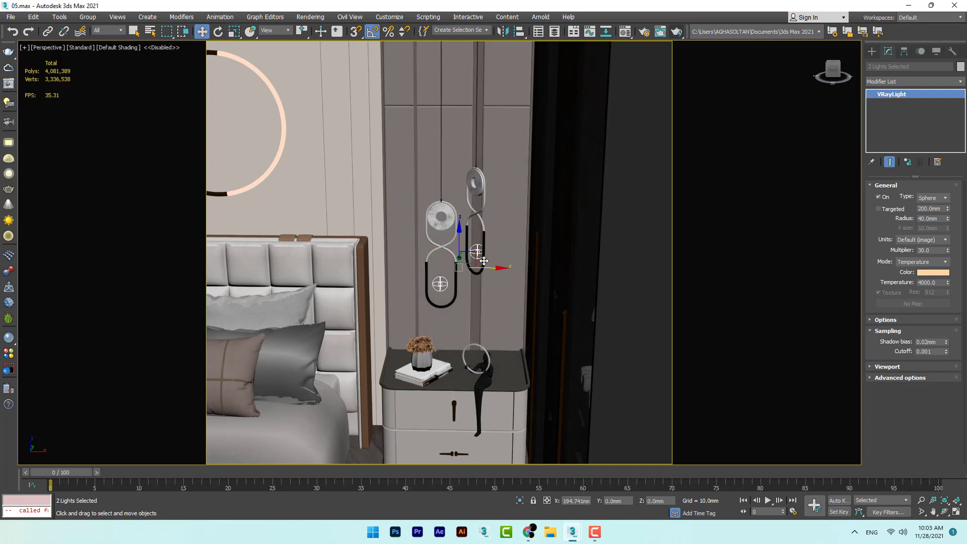
# Move the sphere light into the rear pendant's loop on the wardrobe side, at about X 1510 mm, Y 3168 mm and Z 1114 mm
pyautogui.scroll(10, 454, 277)
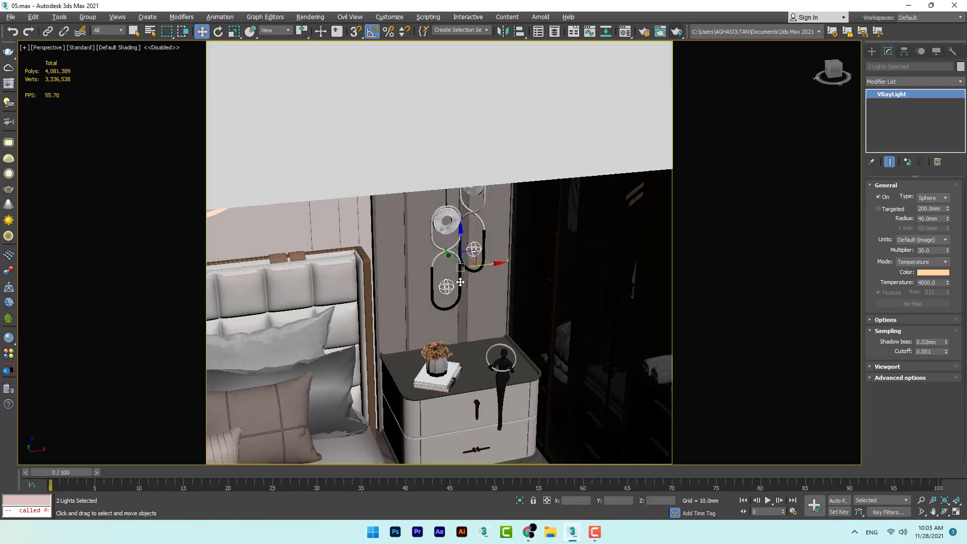
pyautogui.scroll(-4, 469, 306)
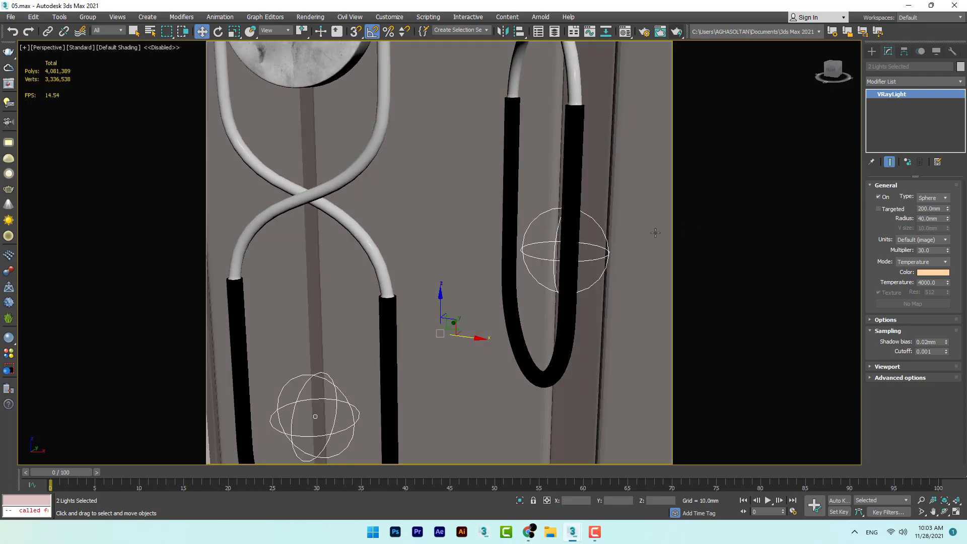
pyautogui.click(617, 258)
pyautogui.click(606, 254)
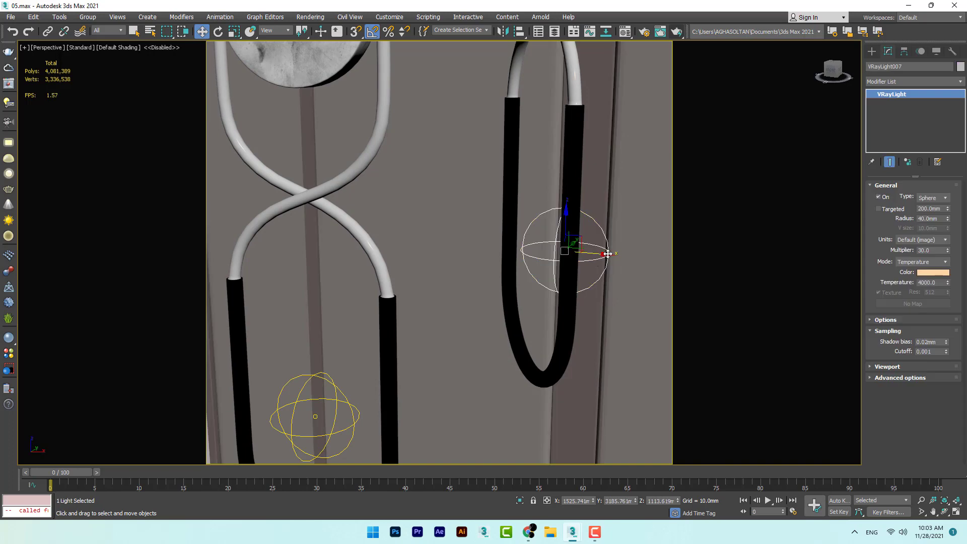
pyautogui.keyDown('alt'); pyautogui.moveTo(564, 259); pyautogui.dragTo(571, 257, button='middle'); pyautogui.keyUp('alt')
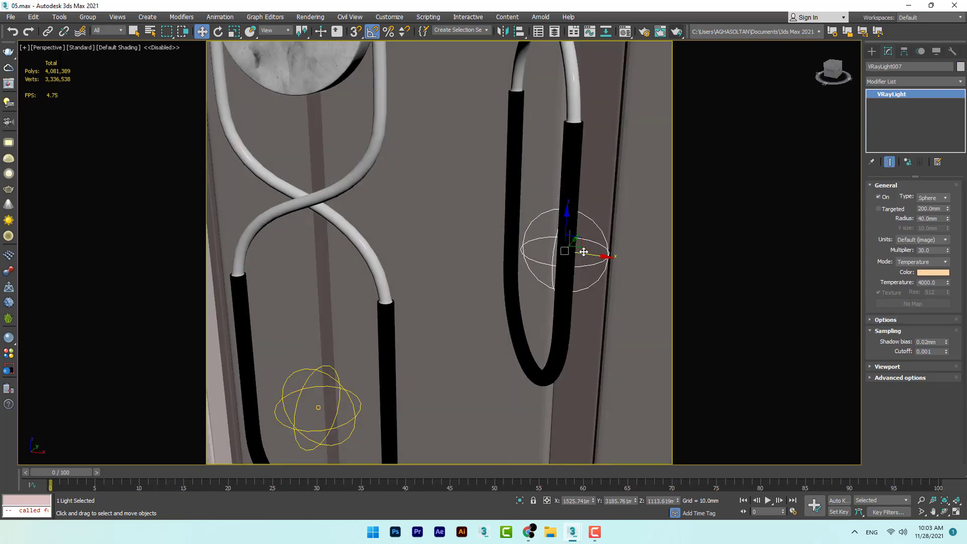
pyautogui.moveTo(583, 251)
pyautogui.mouseDown()
pyautogui.moveTo(566, 251)
pyautogui.moveTo(564, 240)
pyautogui.moveTo(570, 258)
pyautogui.mouseUp()
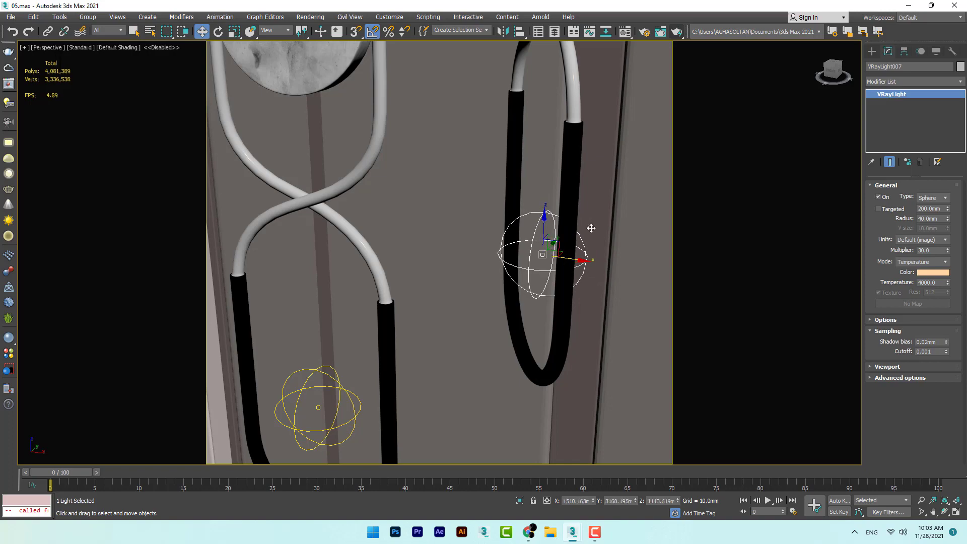
pyautogui.scroll(-5, 591, 228)
pyautogui.keyDown('alt'); pyautogui.moveTo(358, 404); pyautogui.dragTo(415, 380, button='middle'); pyautogui.keyUp('alt')
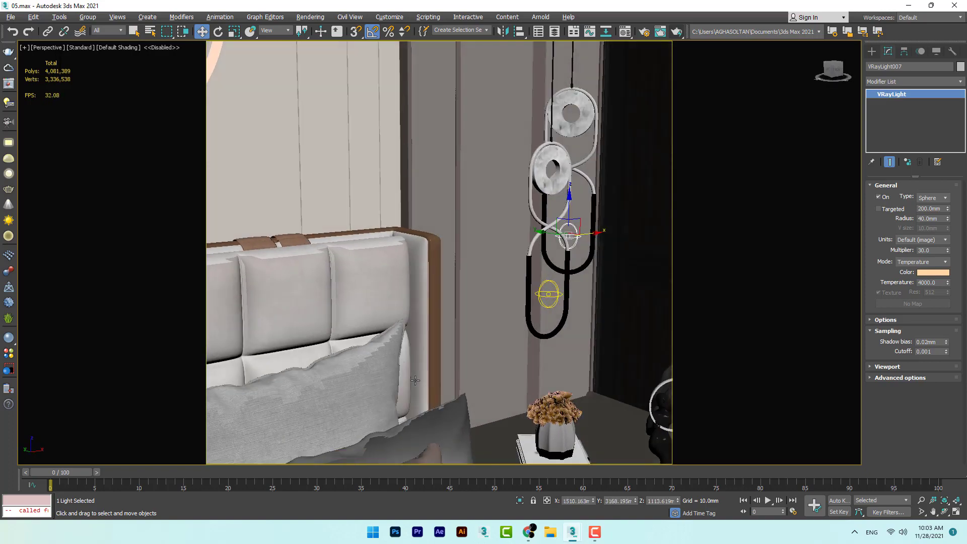
pyautogui.scroll(-4, 465, 282)
pyautogui.keyDown('alt'); pyautogui.moveTo(480, 267); pyautogui.dragTo(448, 265, button='middle'); pyautogui.keyUp('alt')
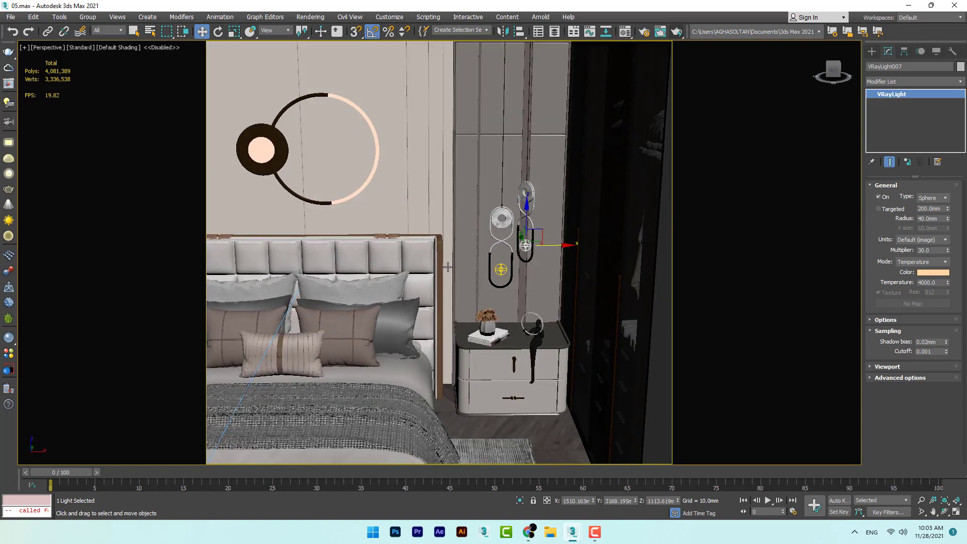
# Render the camera view with safe frames shown, inspect the image and close the render and V-Ray message windows
pyautogui.press('c')
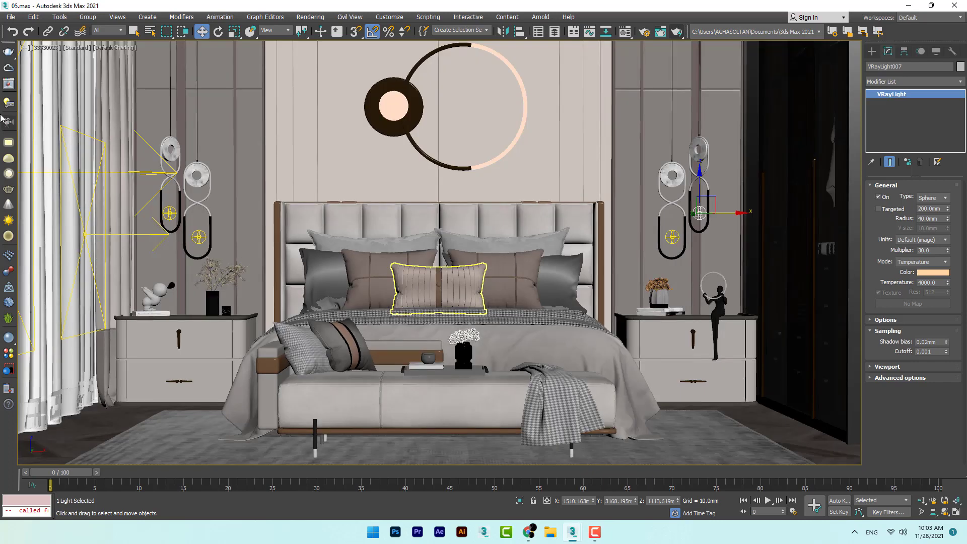
pyautogui.click(40, 48)
pyautogui.click(66, 219)
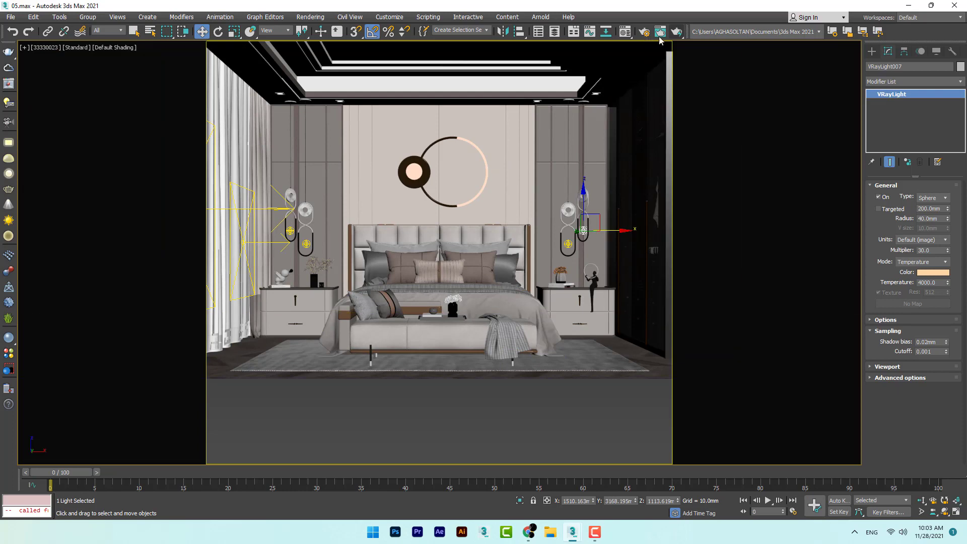
pyautogui.click(676, 31)
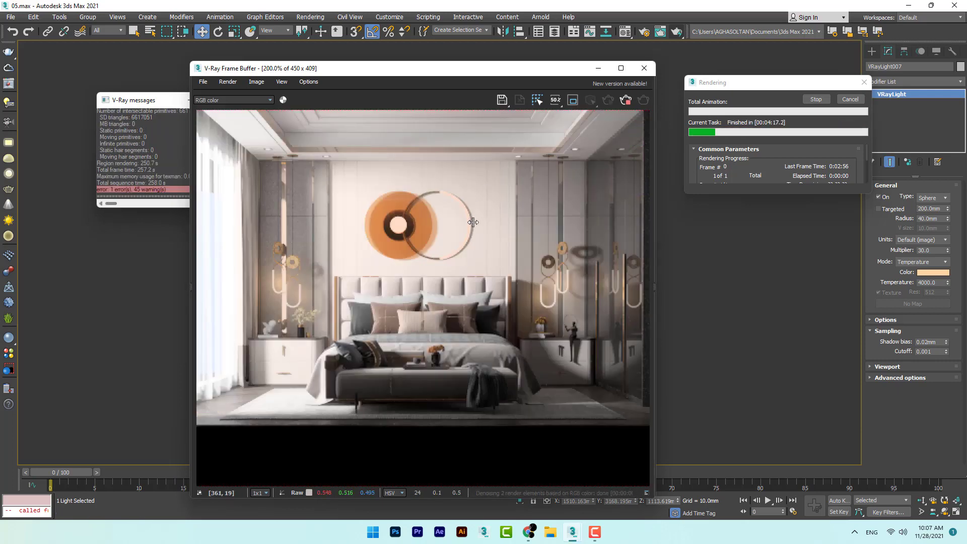
pyautogui.scroll(-1, 470, 260)
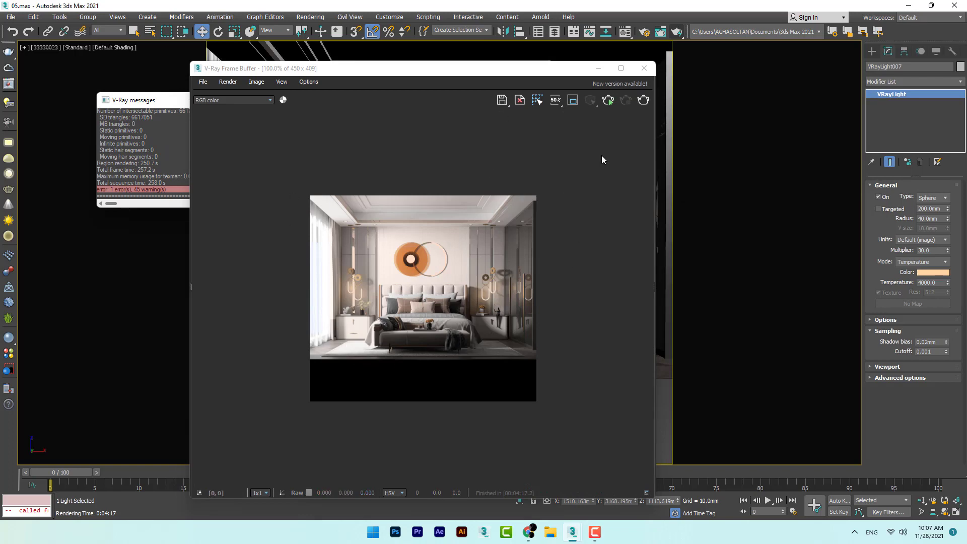
pyautogui.click(643, 68)
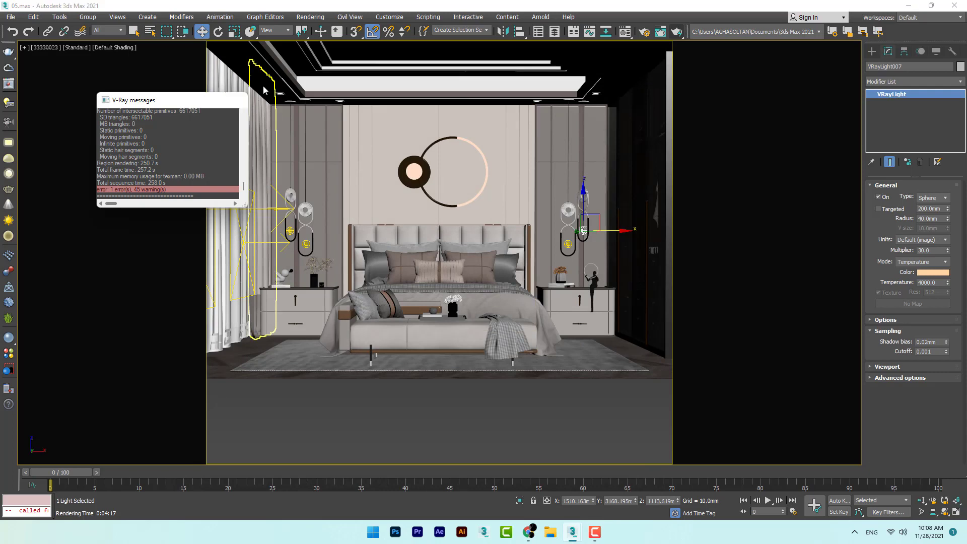
pyautogui.click(239, 101)
# Deselect the light, switch to a zoomed-out perspective view of the whole room and hide its safe frames
pyautogui.click(44, 50)
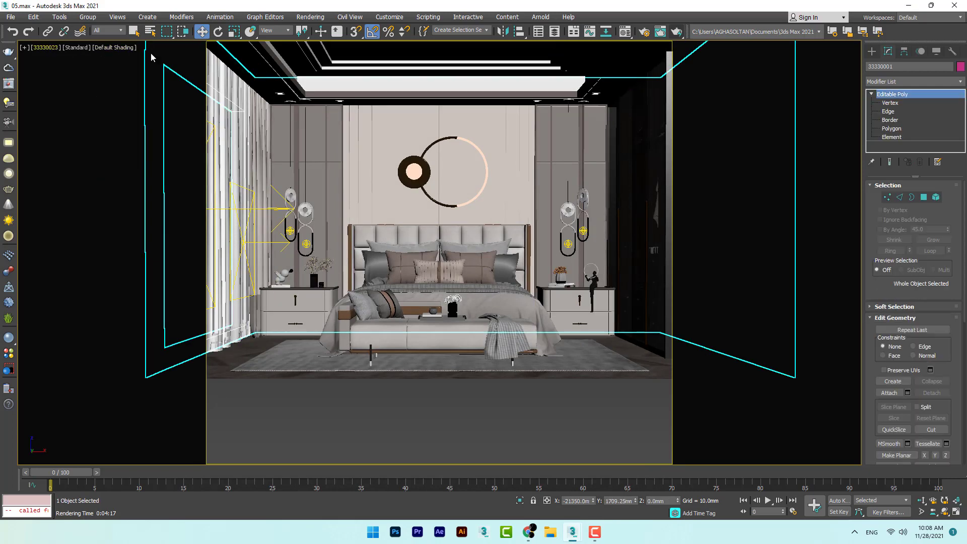
pyautogui.click(467, 171)
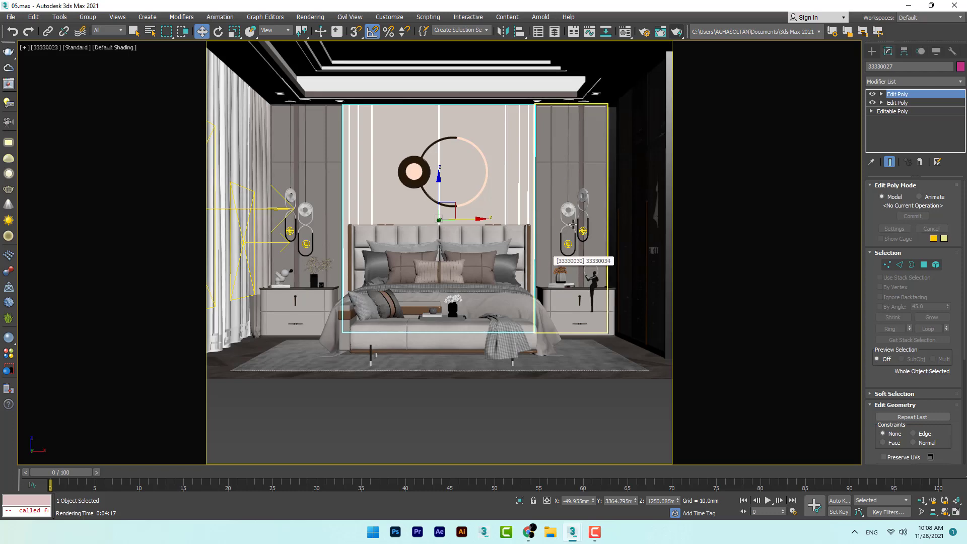
pyautogui.press('p')
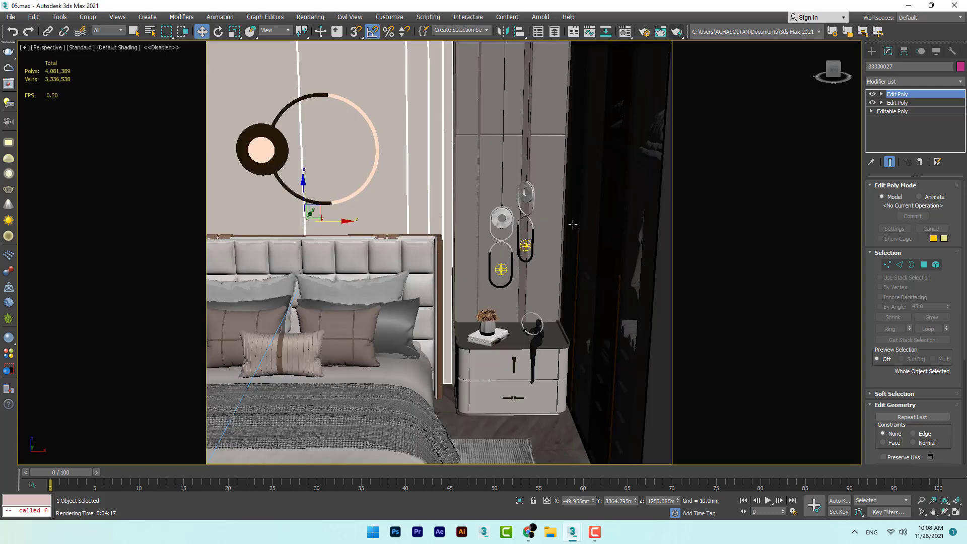
pyautogui.scroll(-6, 577, 243)
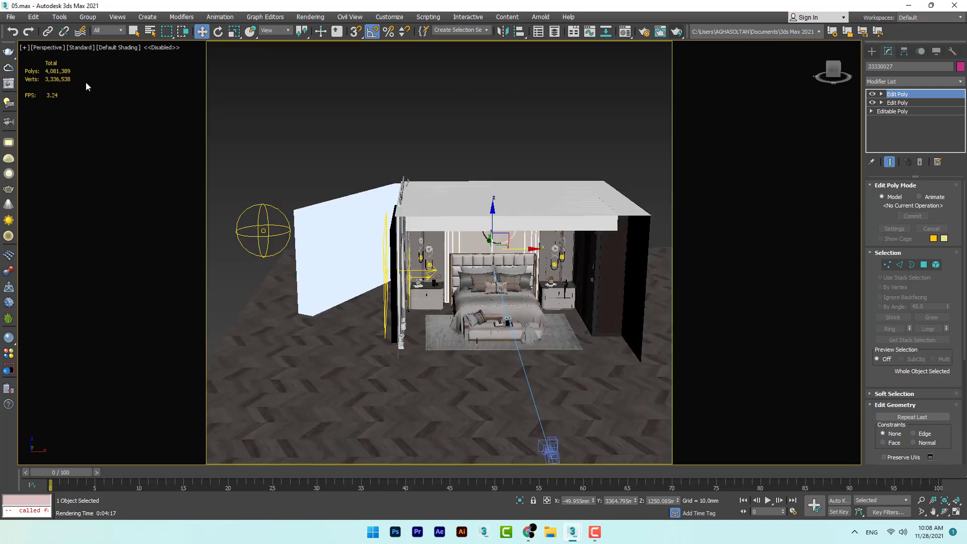
pyautogui.click(34, 48)
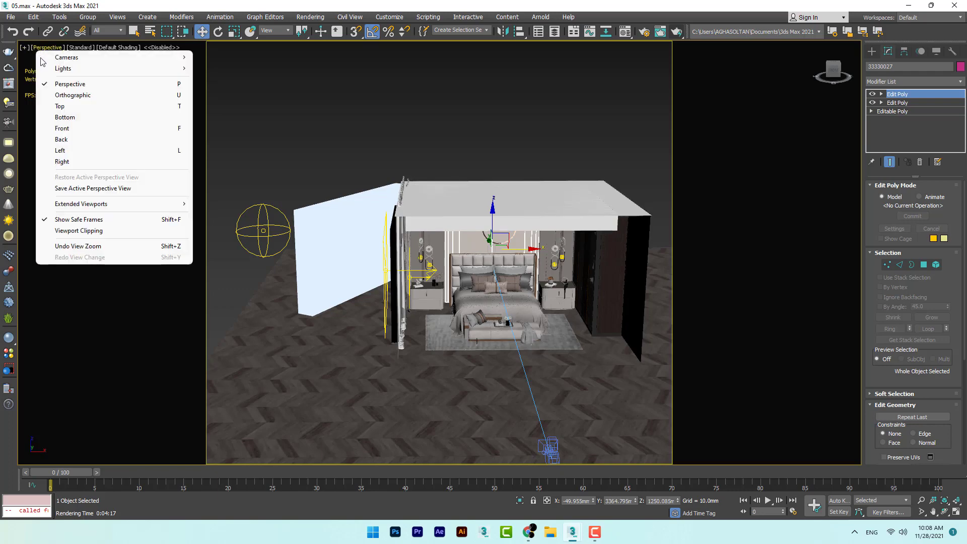
pyautogui.click(80, 224)
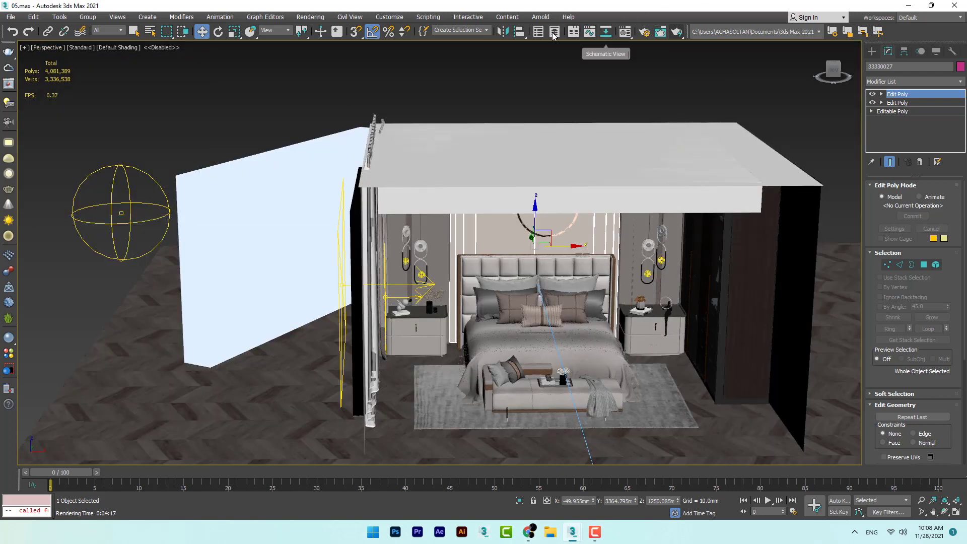
# Set the render output size to the HDTV (video) preset at 1920x1080
pyautogui.click(310, 17)
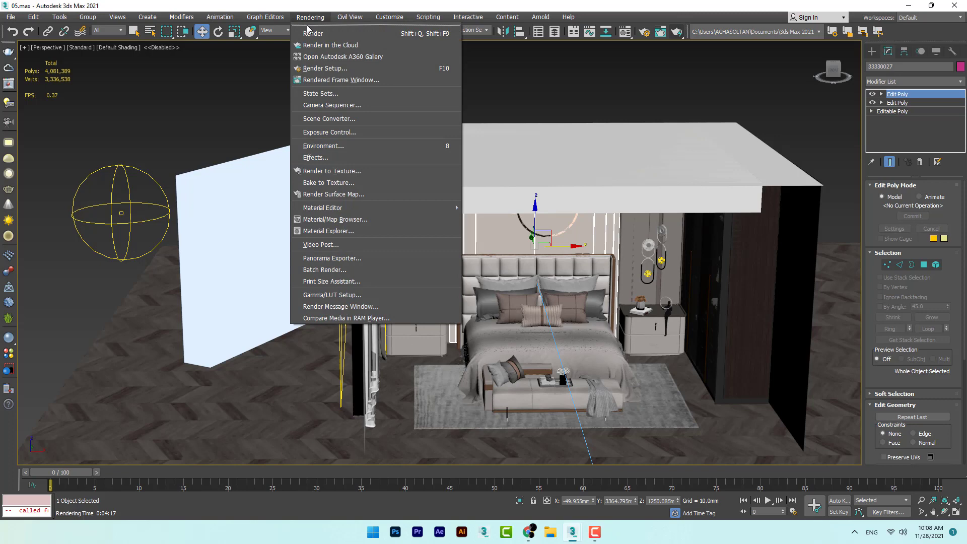
pyautogui.click(319, 65)
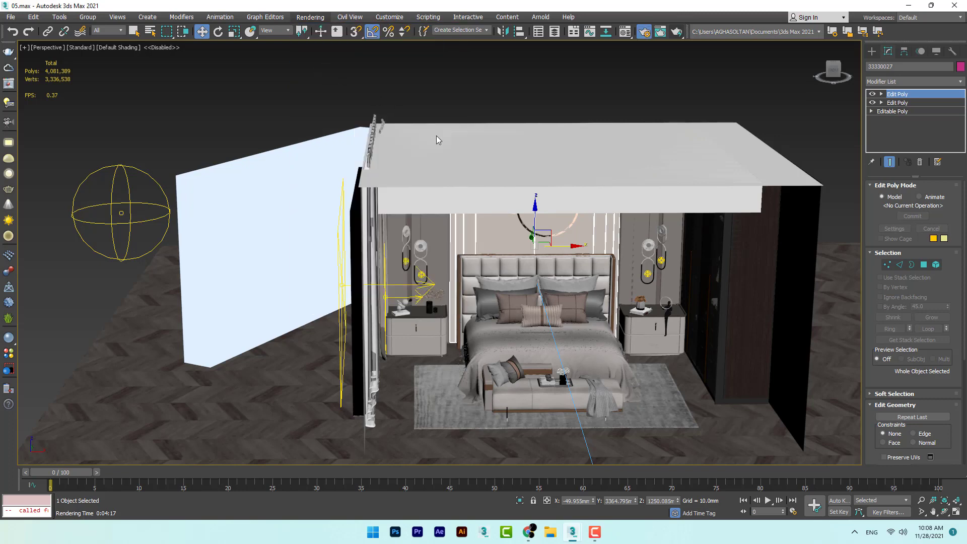
pyautogui.click(561, 171)
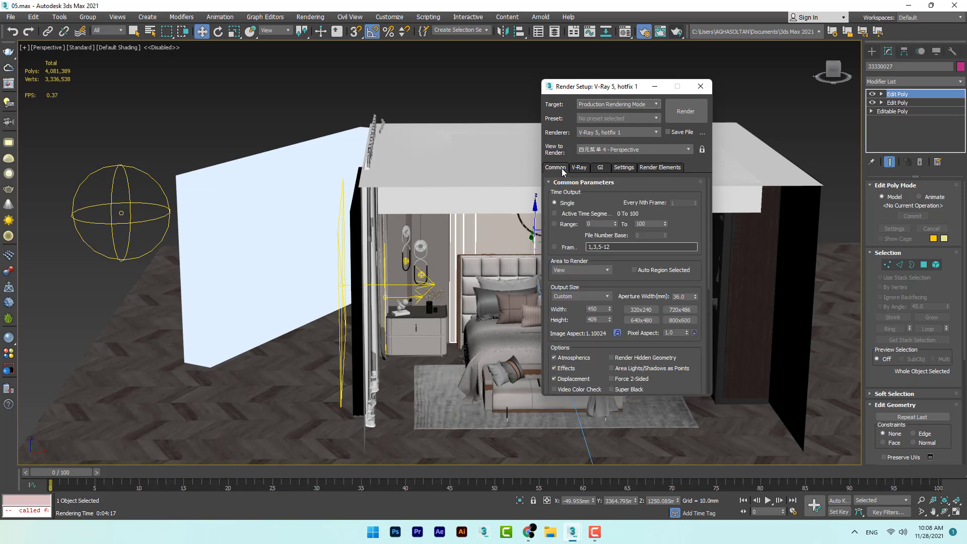
pyautogui.click(594, 299)
pyautogui.click(594, 301)
pyautogui.click(585, 296)
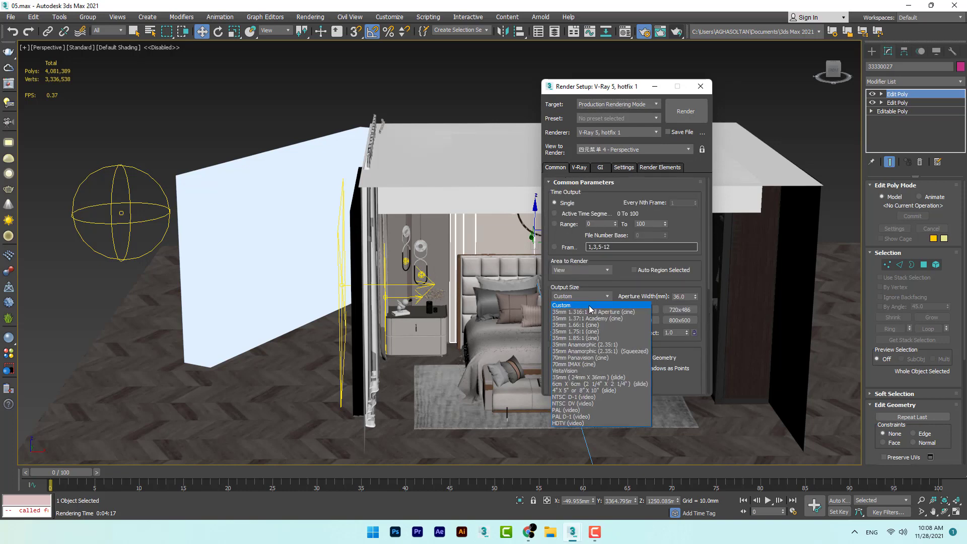
pyautogui.click(585, 424)
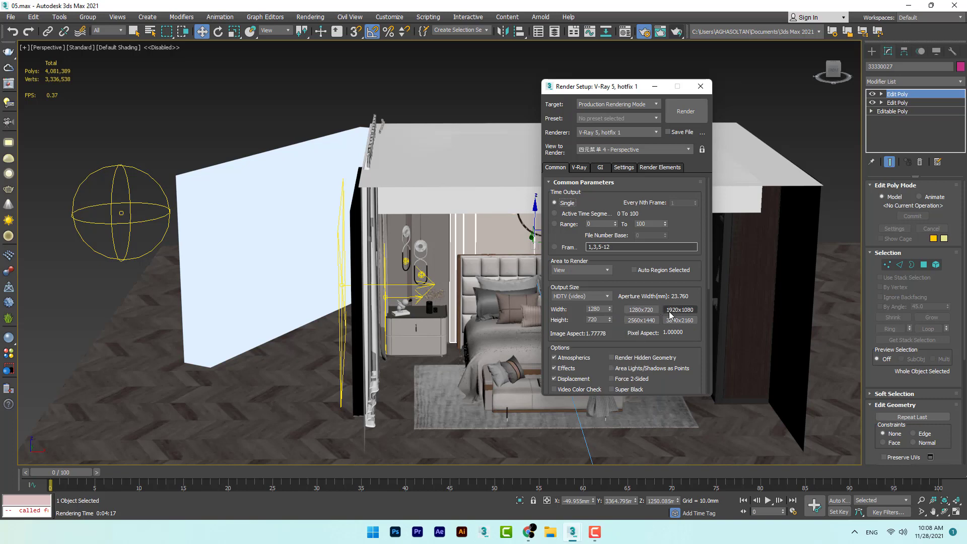
# Dolly the camera back until the bed and both bedside tables fit the frame, and start a production render
pyautogui.click(490, 156)
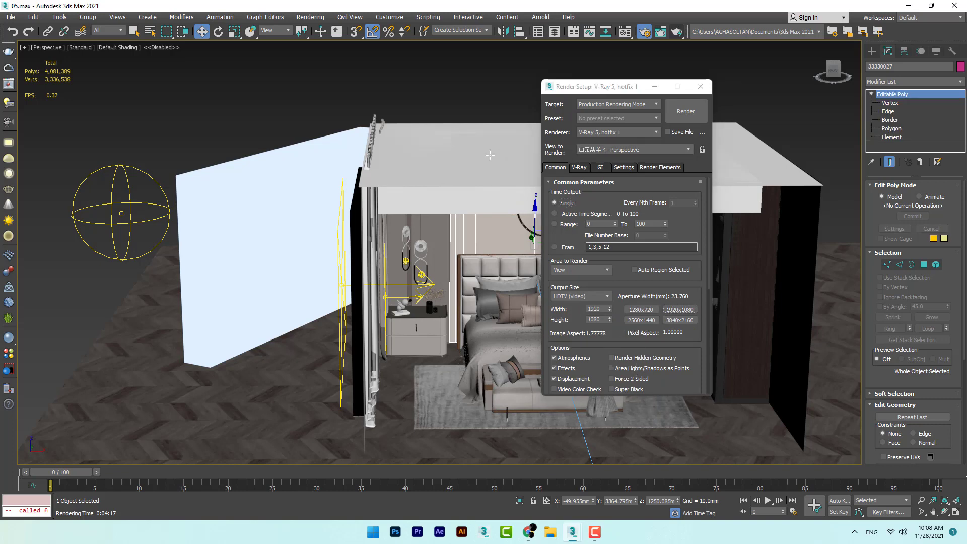
pyautogui.press('c')
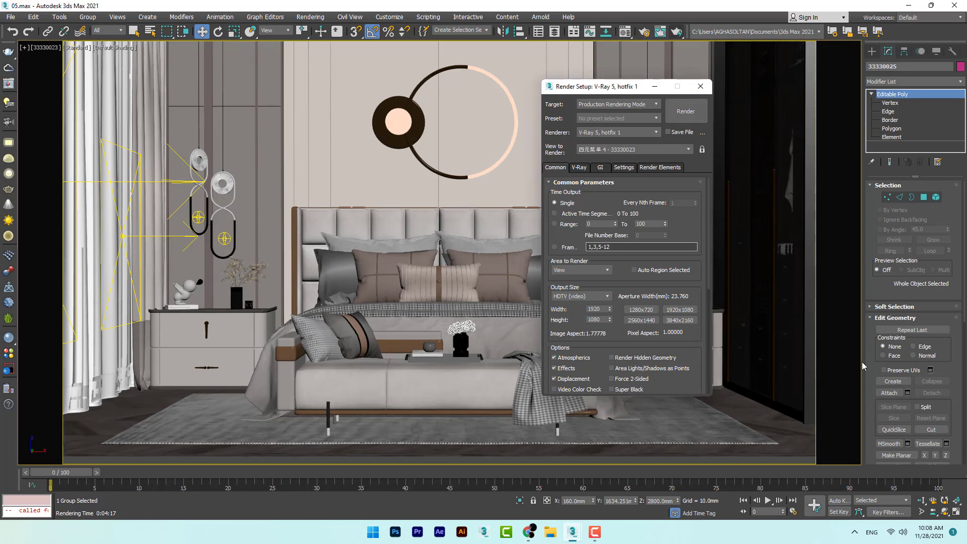
pyautogui.click(705, 89)
pyautogui.click(921, 501)
pyautogui.moveTo(564, 290); pyautogui.dragTo(571, 311)
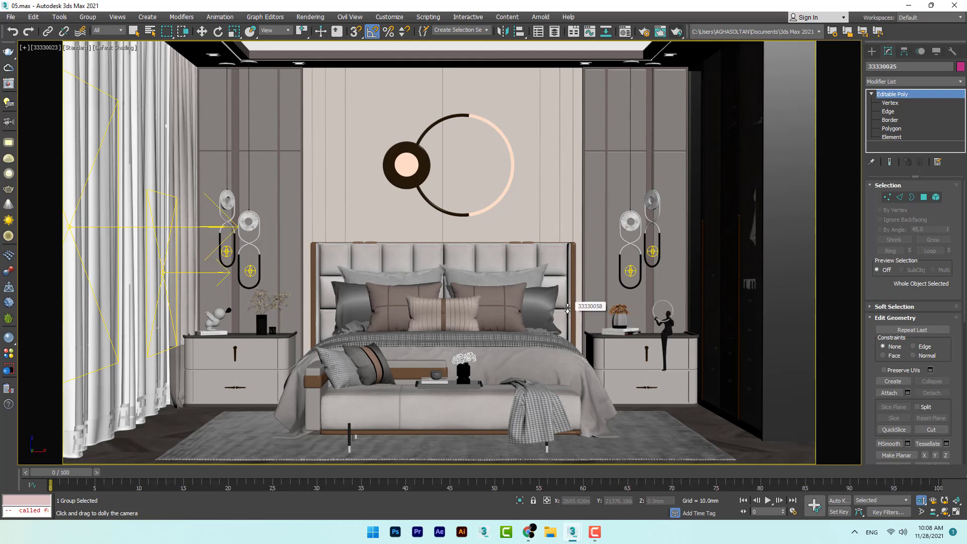
pyautogui.click(680, 32)
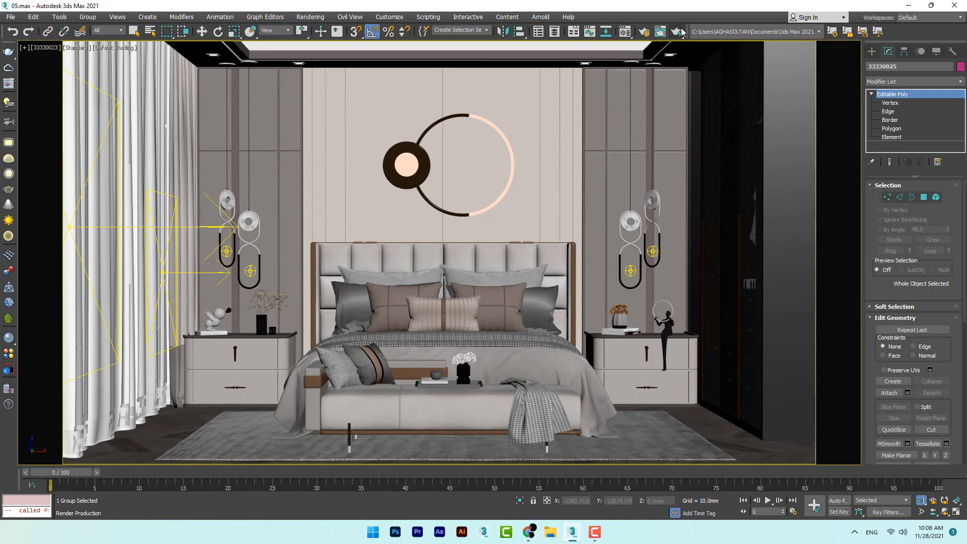